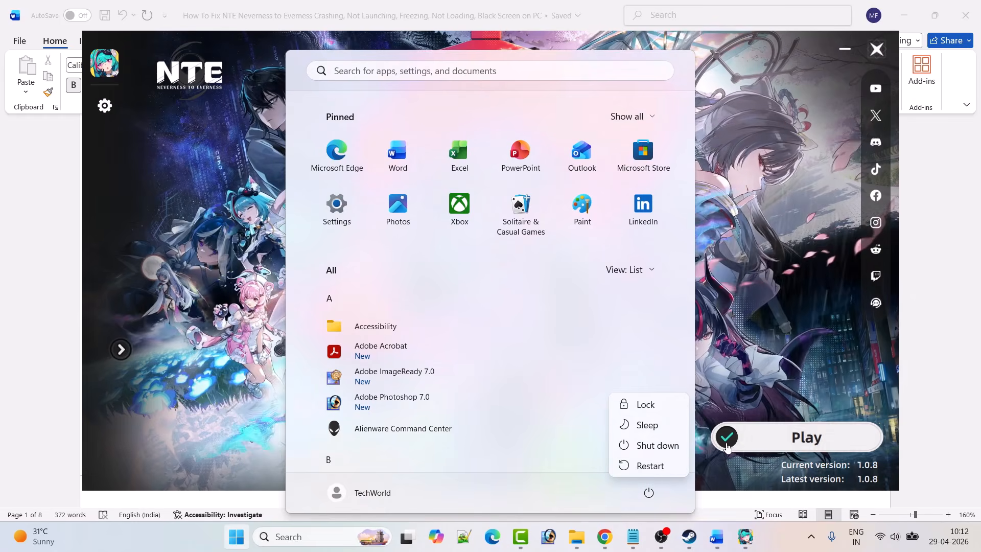
- Show Fix 2 in the troubleshooting document, then search Windows for Windows Security and open it
left_click(741, 382)
scroll(390, 335, "down", 1)
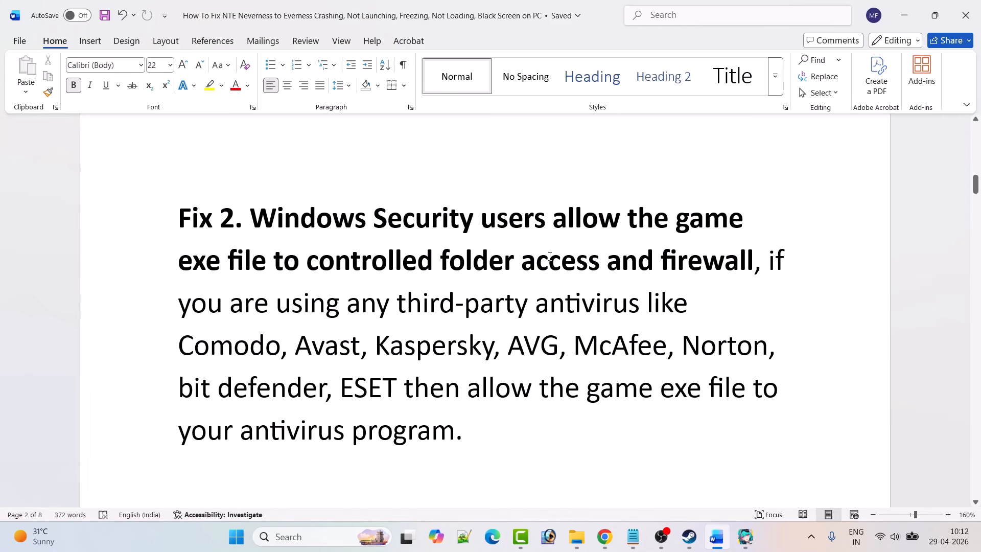
left_click(284, 537)
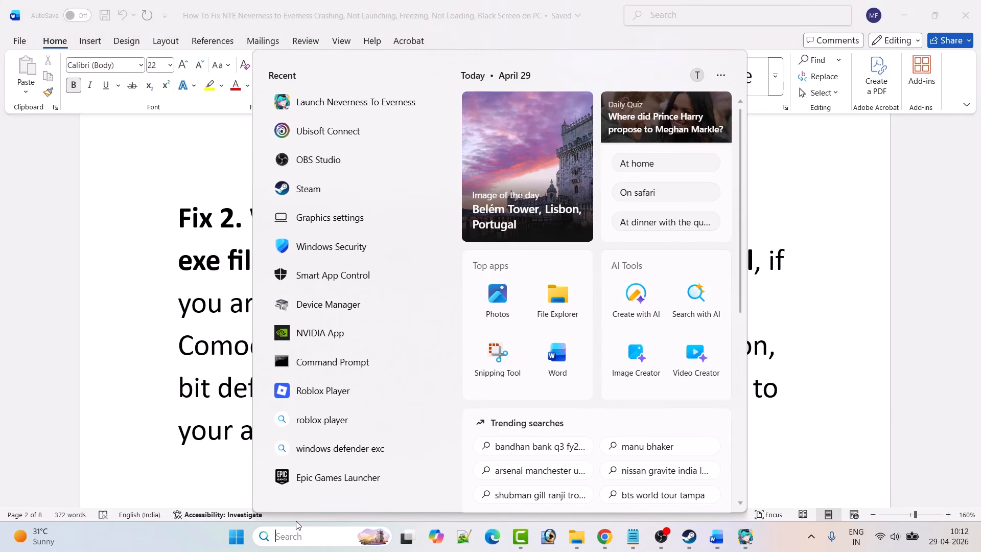
type("windows se")
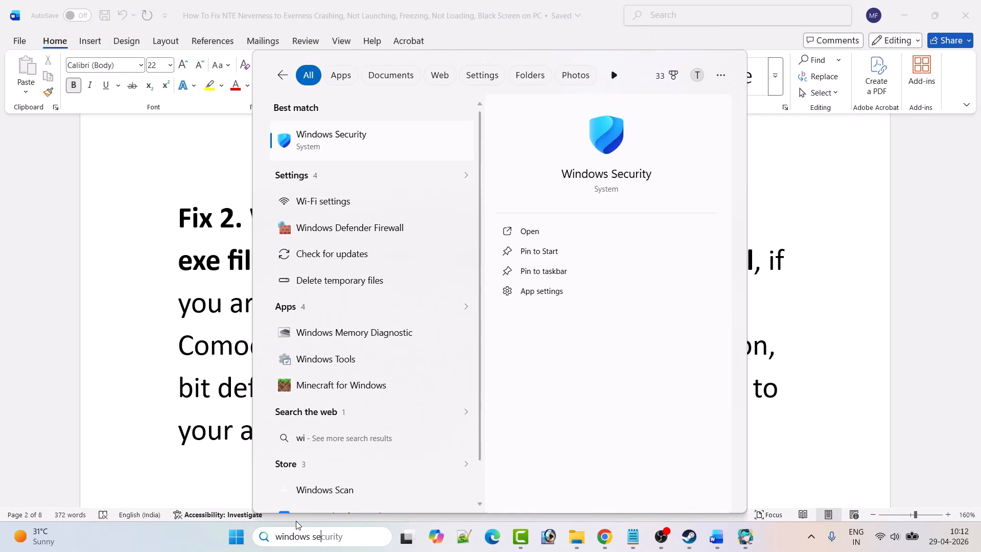
left_click(572, 232)
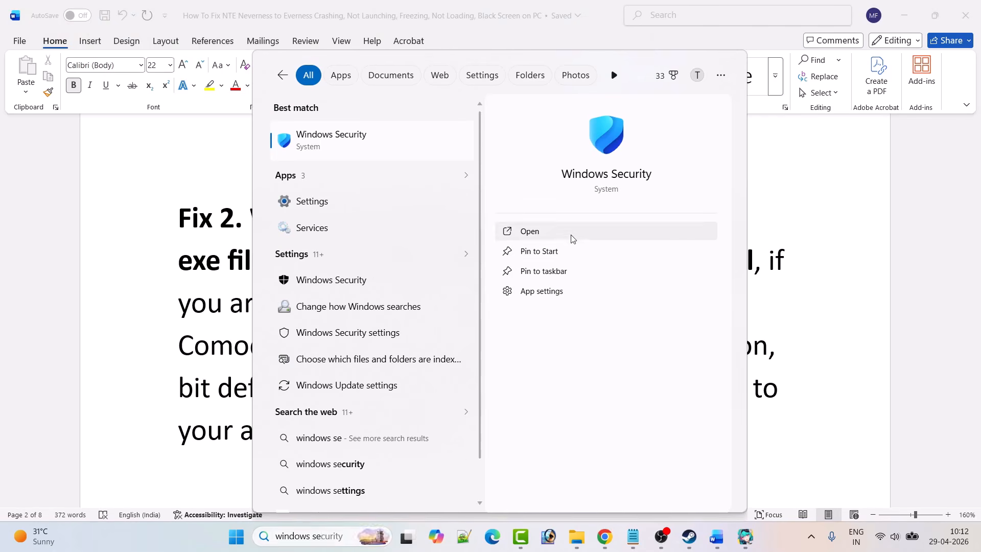
- Open the list of apps allowed through Controlled folder access in the ransomware protection settings
left_click(333, 208)
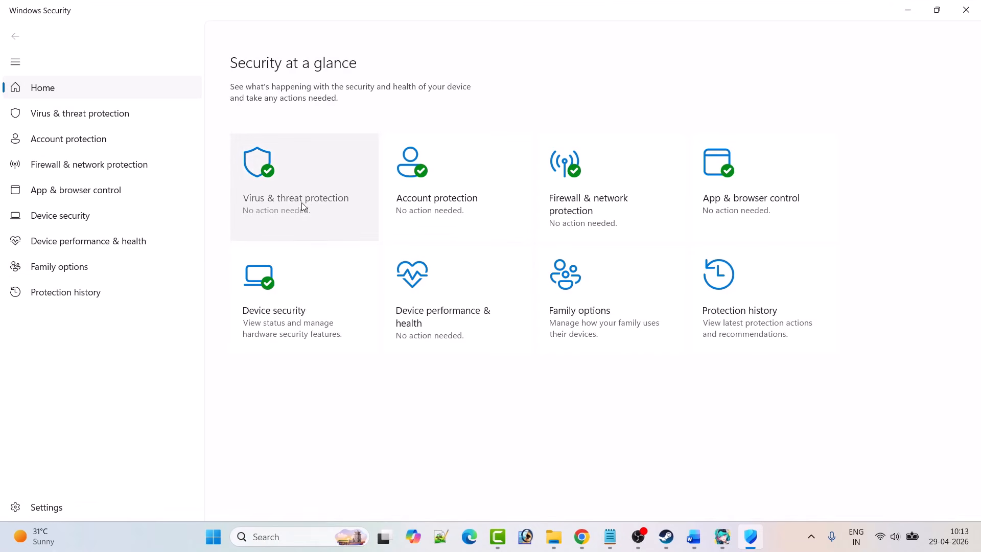
scroll(453, 272, "down", 3)
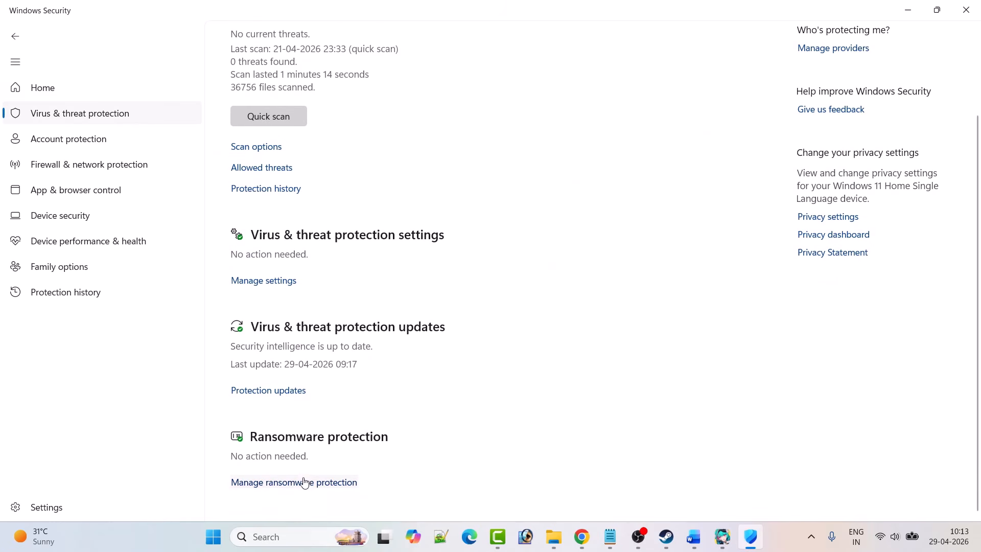
left_click(302, 484)
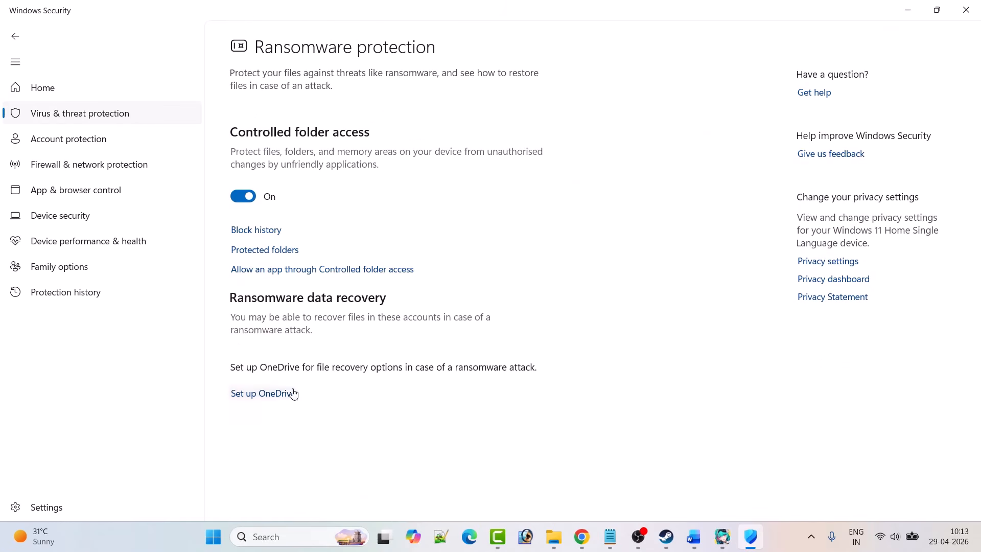
left_click(331, 271)
scroll(429, 379, "down", 3)
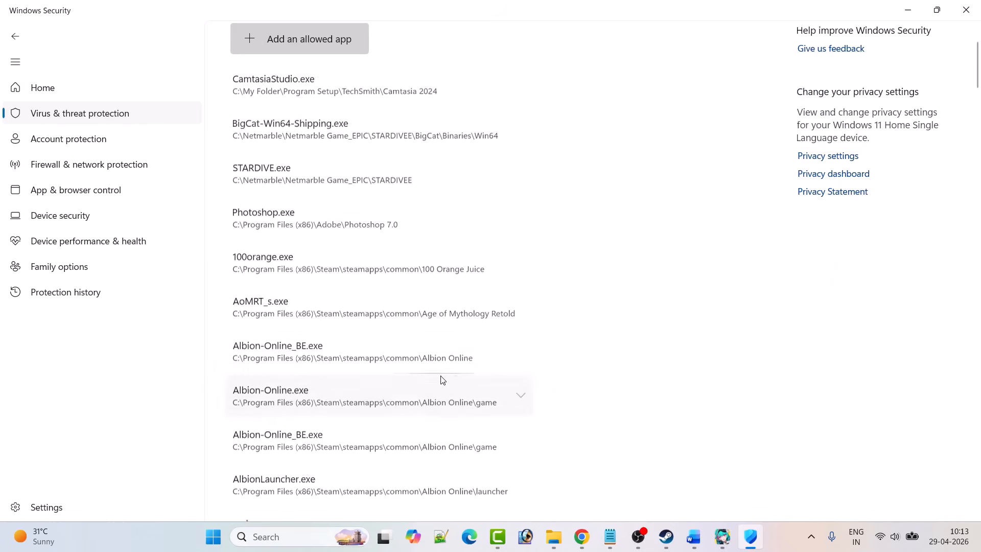
- Add NTEGlobalLauncher from C:\Program Files\Neverness To Everness to the apps allowed through Controlled folder access
left_click(253, 41)
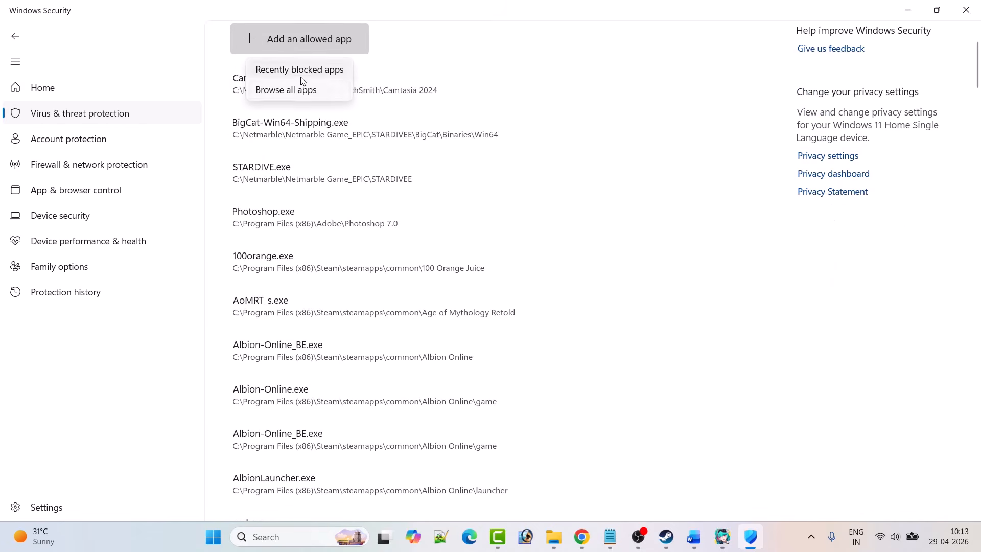
left_click(299, 92)
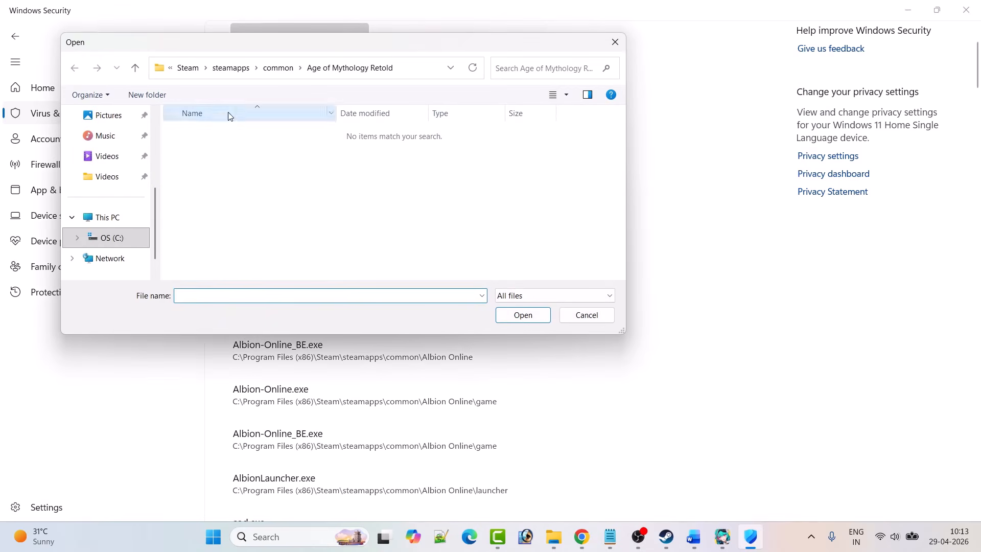
left_click(188, 68)
left_click(189, 68)
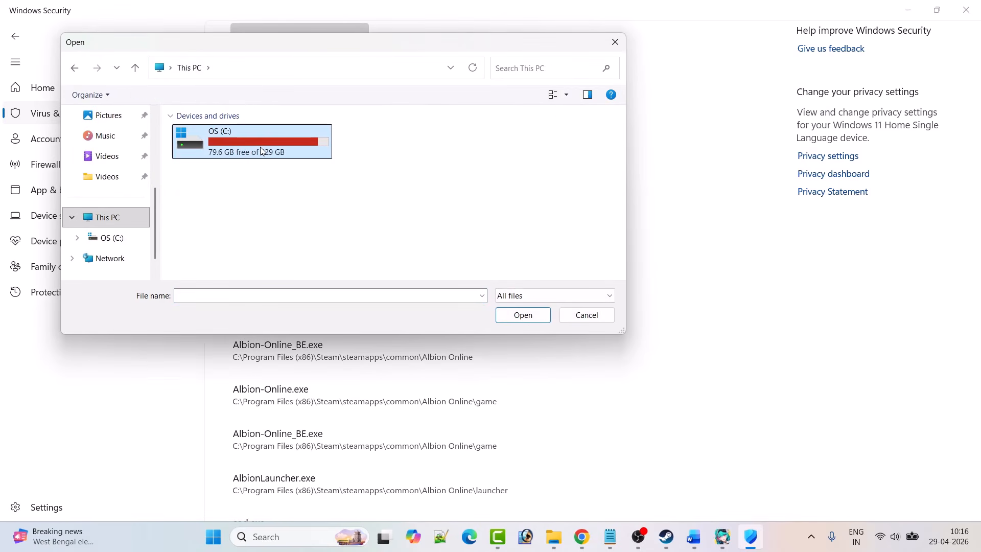
double_click(259, 147)
left_click(219, 190)
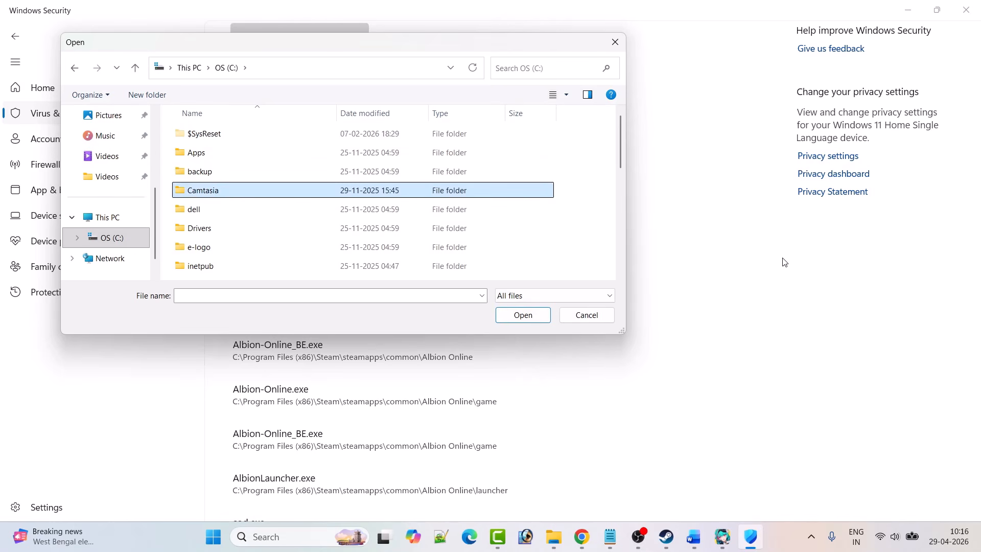
type("pr")
key("Return")
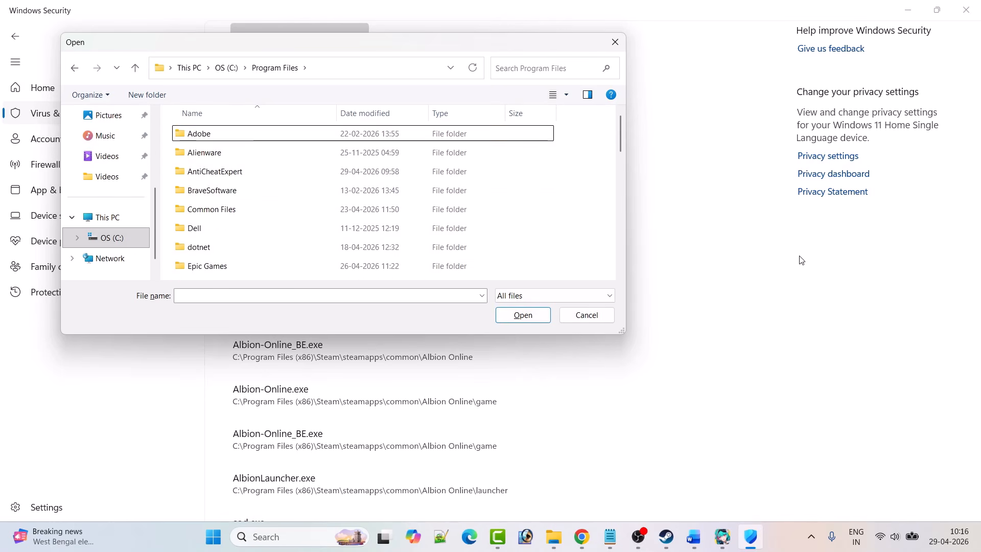
type("n")
key("Return")
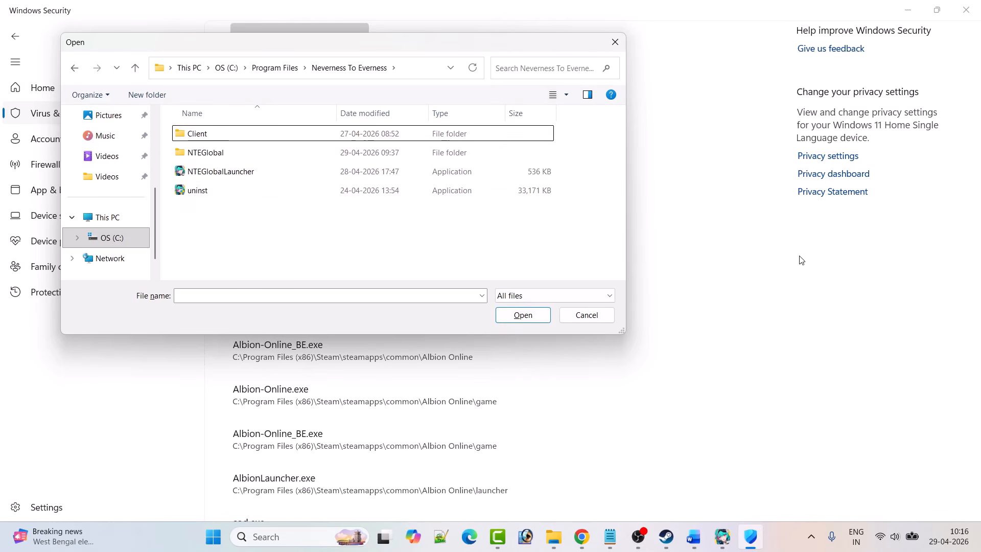
left_click(213, 177)
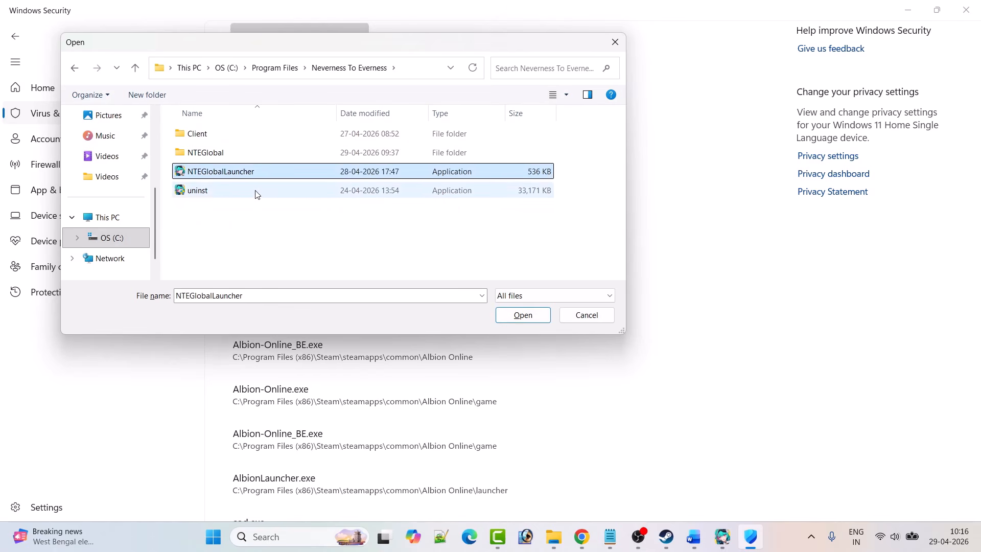
left_click(523, 318)
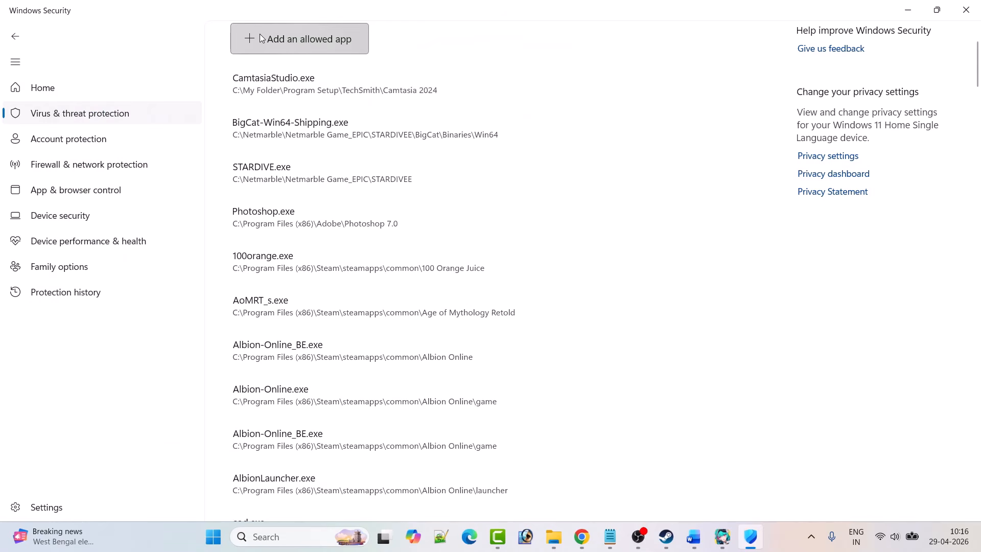
- Add NTEGlobalGame from the NTEGlobal subfolder of Neverness To Everness to the allowed apps
left_click(246, 41)
left_click(274, 90)
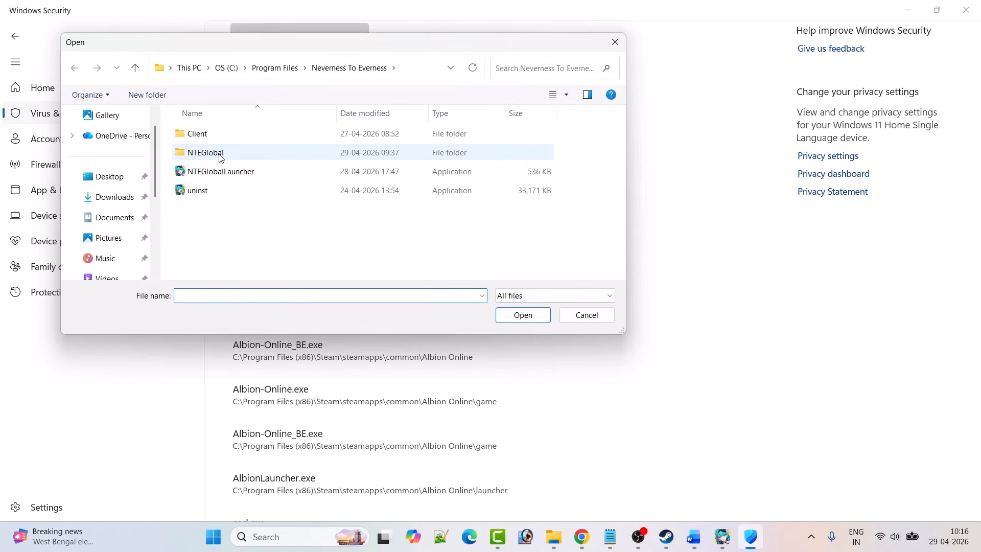
double_click(221, 153)
scroll(245, 193, "down", 5)
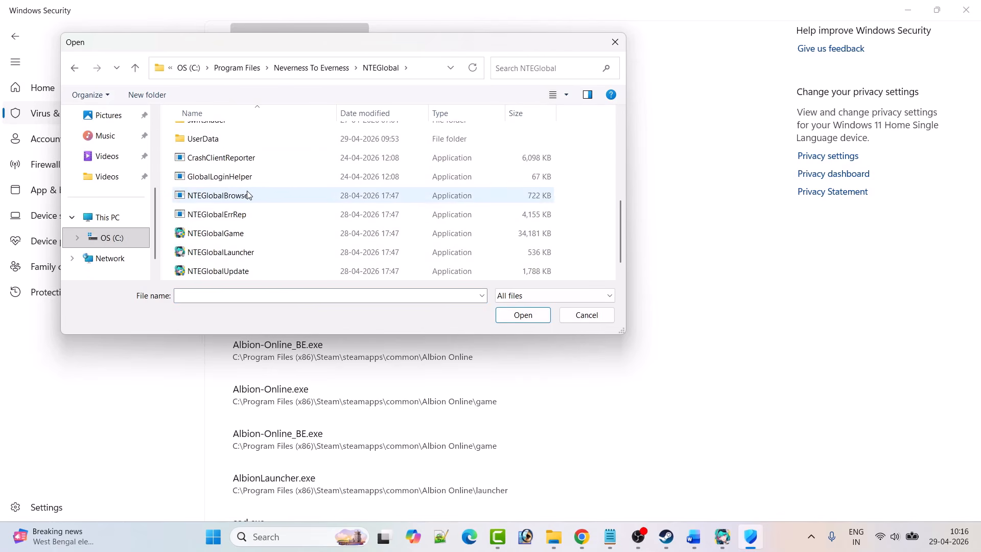
scroll(247, 195, "down", 1)
left_click(223, 217)
left_click(222, 237)
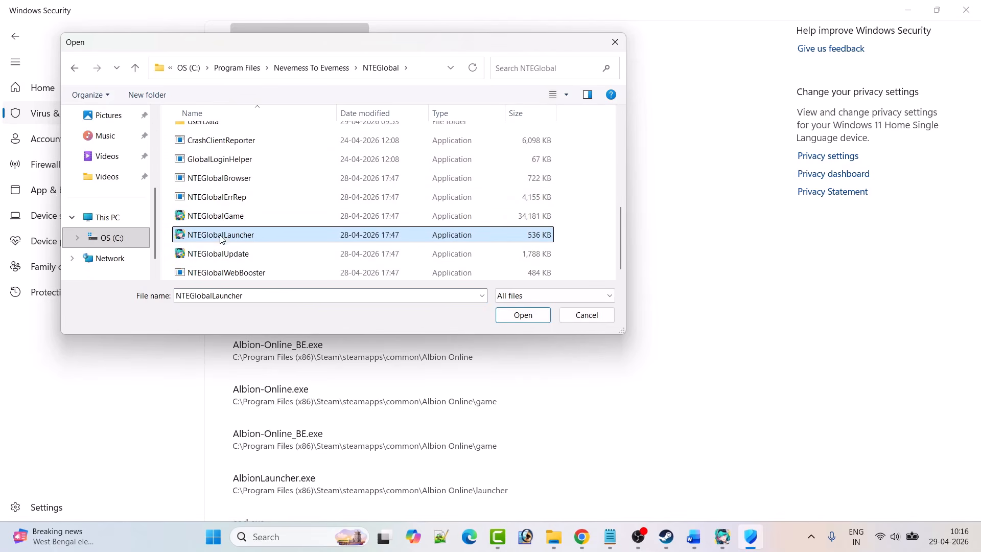
left_click(220, 255)
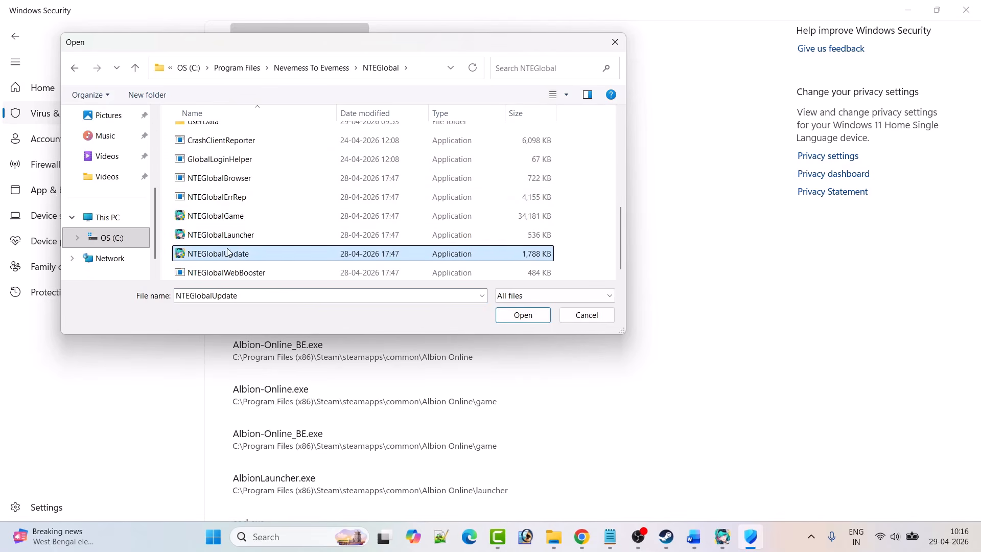
left_click(222, 219)
left_click(509, 317)
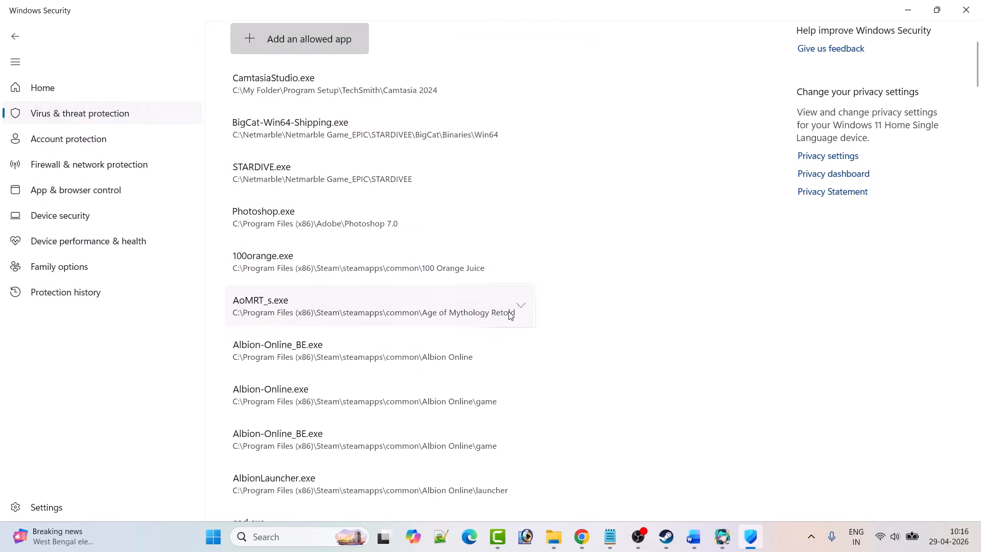
- Add the NTEGlobalLauncher application located in the NTEGlobal subfolder to the allowed apps
left_click(258, 35)
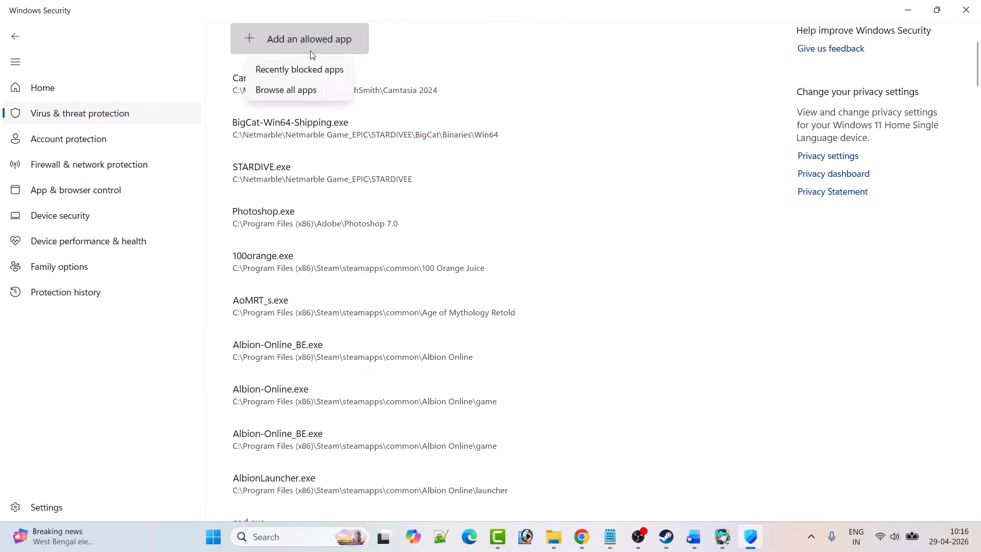
left_click(308, 90)
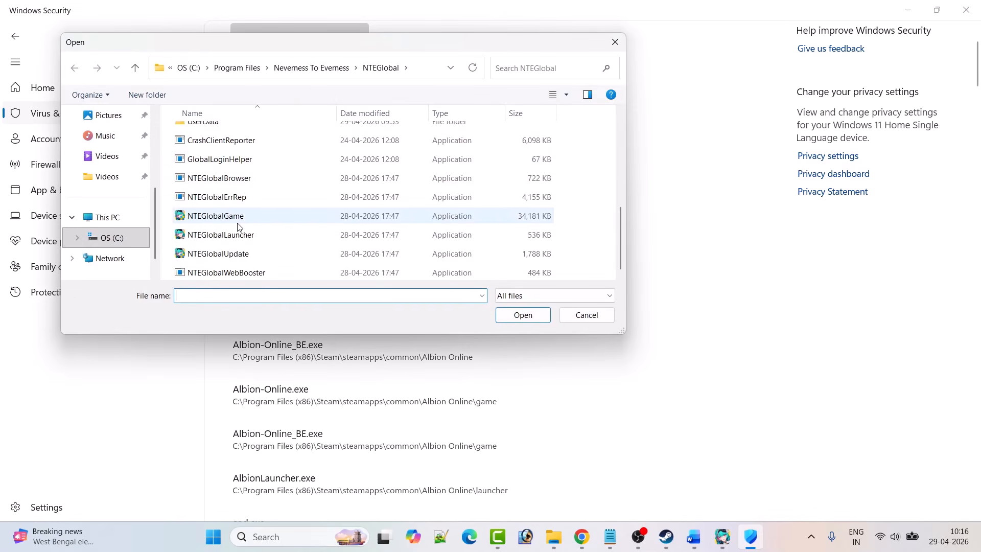
left_click(227, 234)
left_click(535, 317)
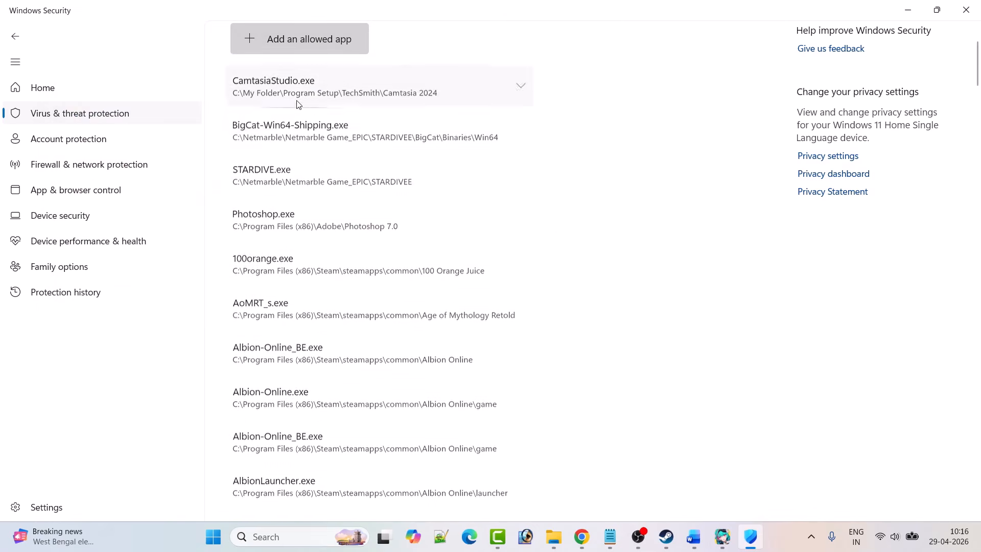
- Add NTEGlobalUpdate from the NTEGlobal subfolder to the allowed apps
left_click(270, 39)
left_click(285, 91)
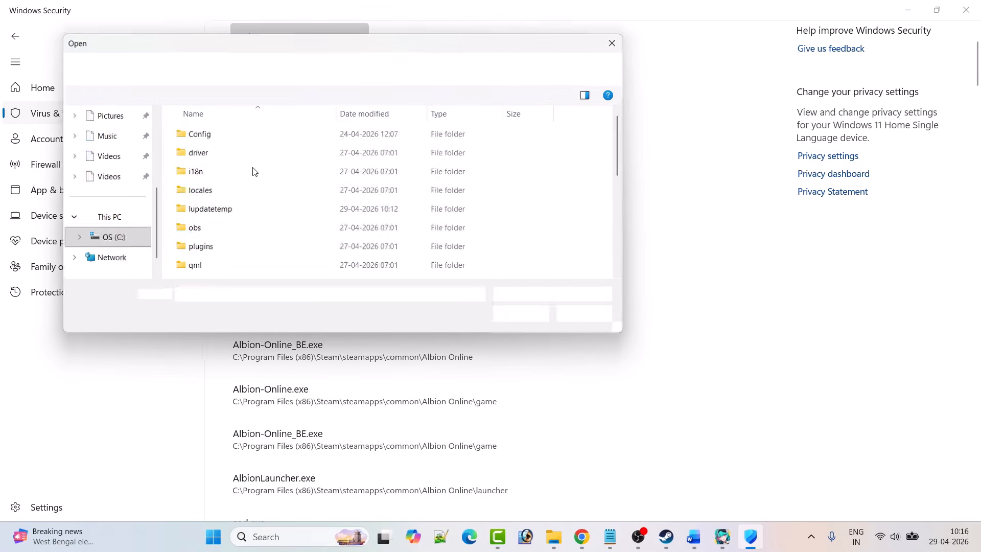
scroll(307, 219, "down", 5)
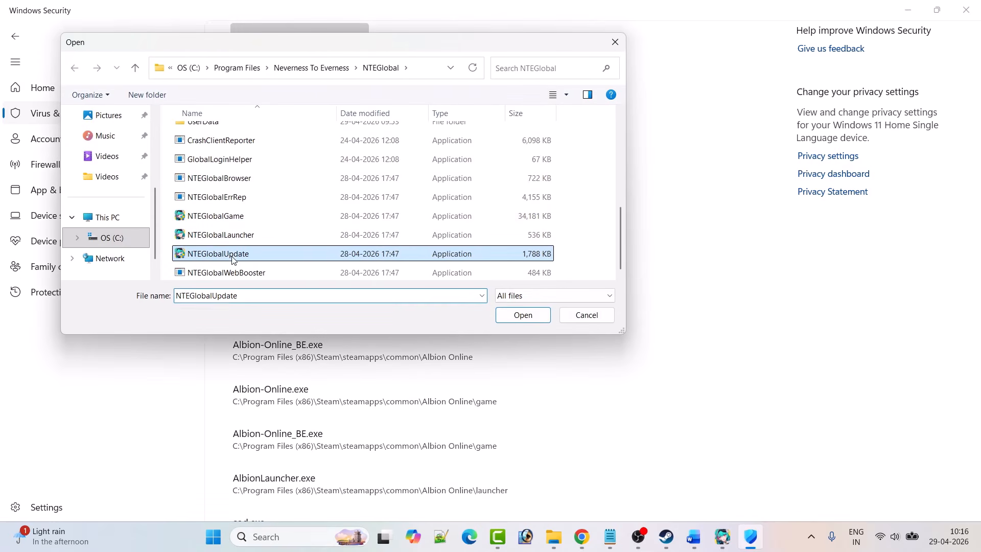
left_click(212, 255)
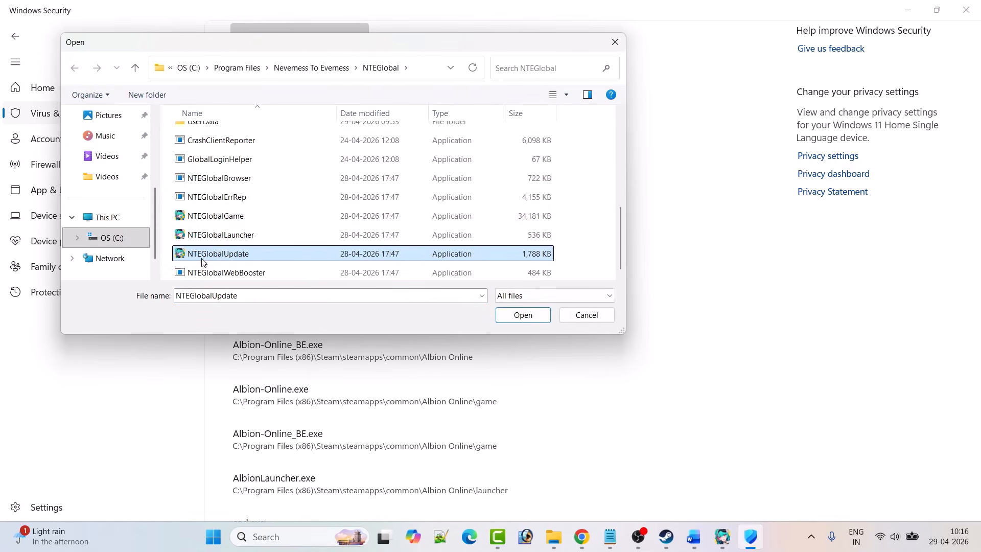
left_click(523, 315)
- Add HTGame from the Neverness To Everness folder Client\WindowsNoEditor\HT\Binaries\Win64 to the apps allowed through Controlled folder access
left_click(254, 40)
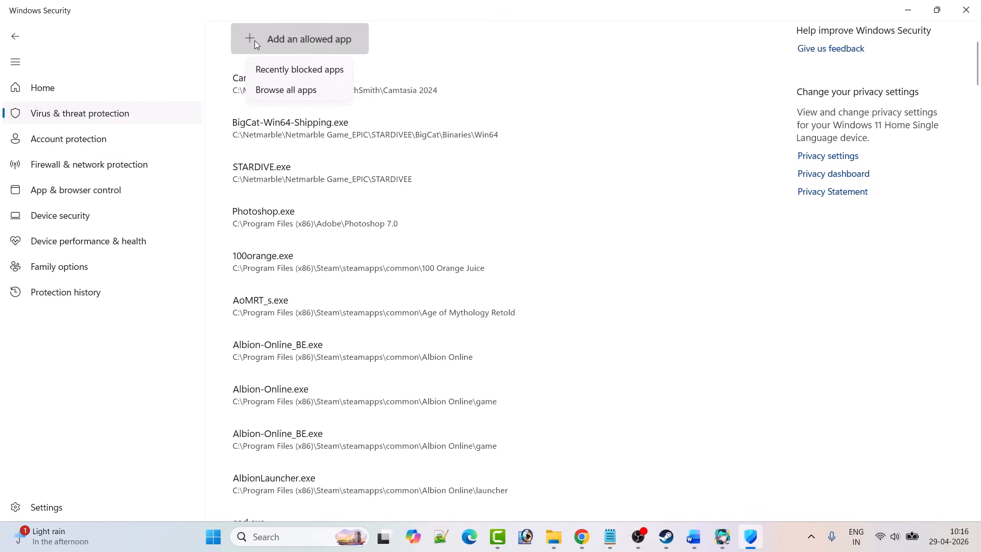
left_click(286, 90)
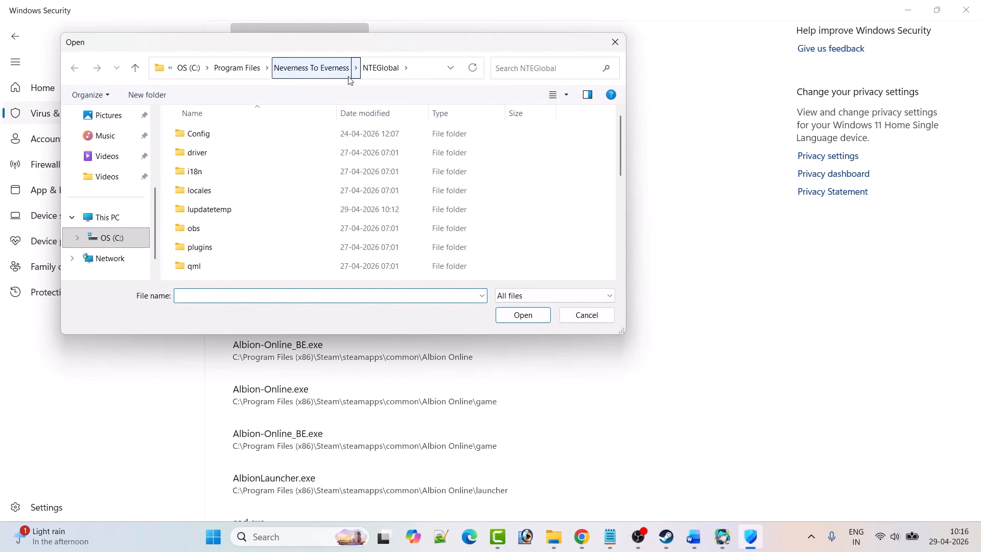
left_click(135, 68)
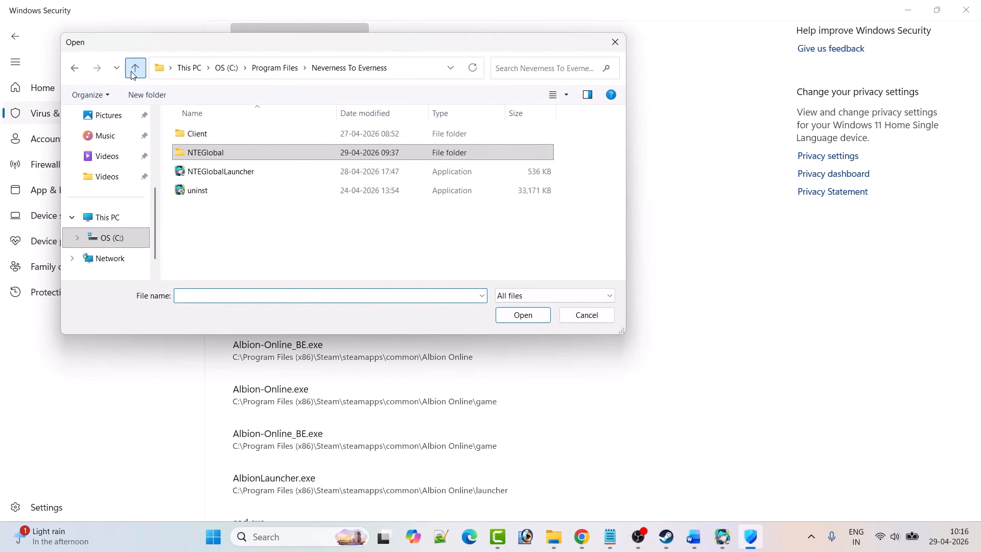
double_click(213, 134)
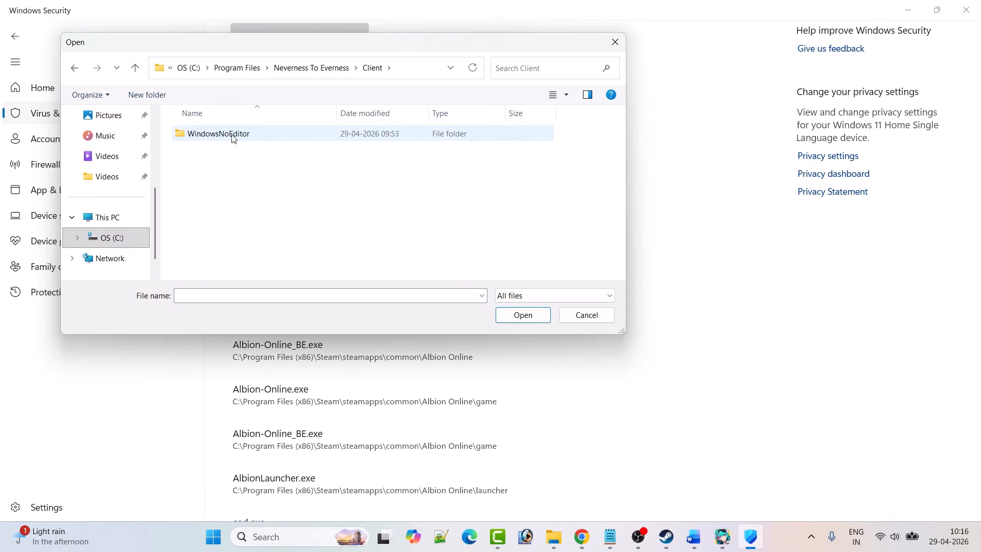
double_click(233, 135)
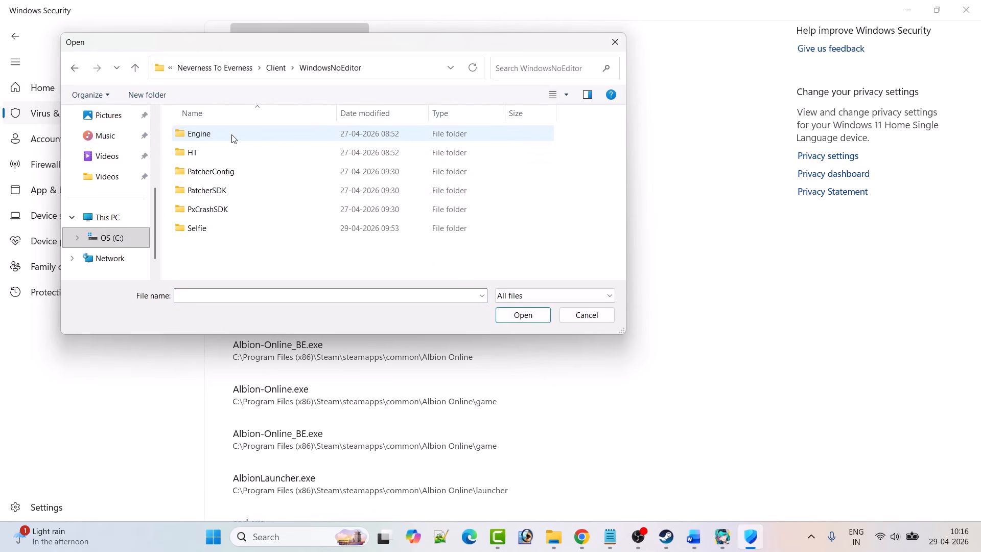
double_click(204, 153)
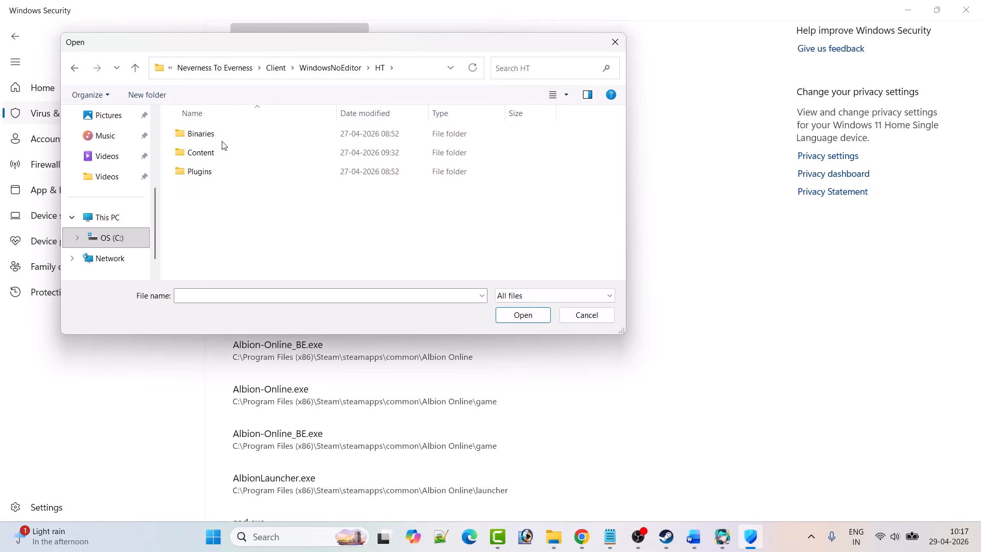
left_click(223, 136)
double_click(223, 136)
double_click(219, 136)
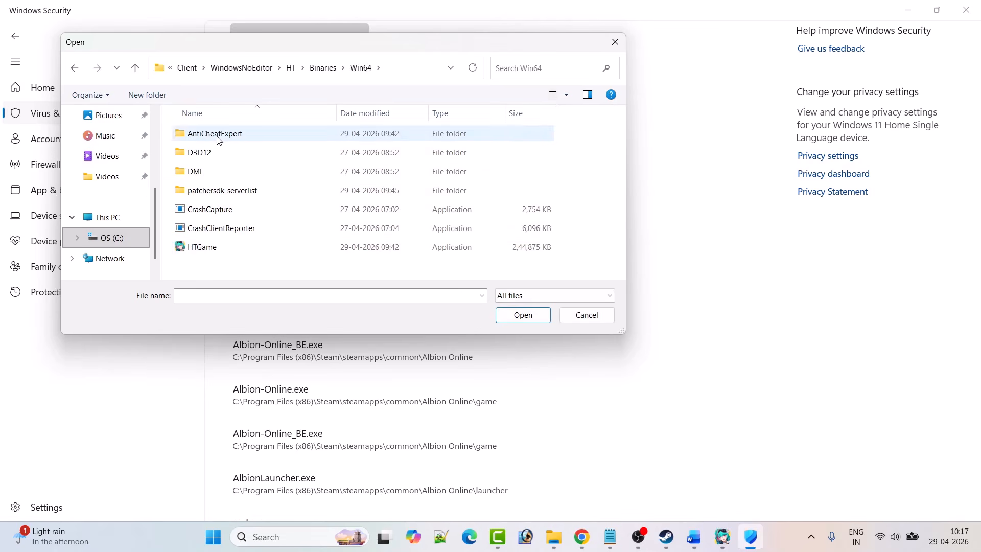
left_click(214, 253)
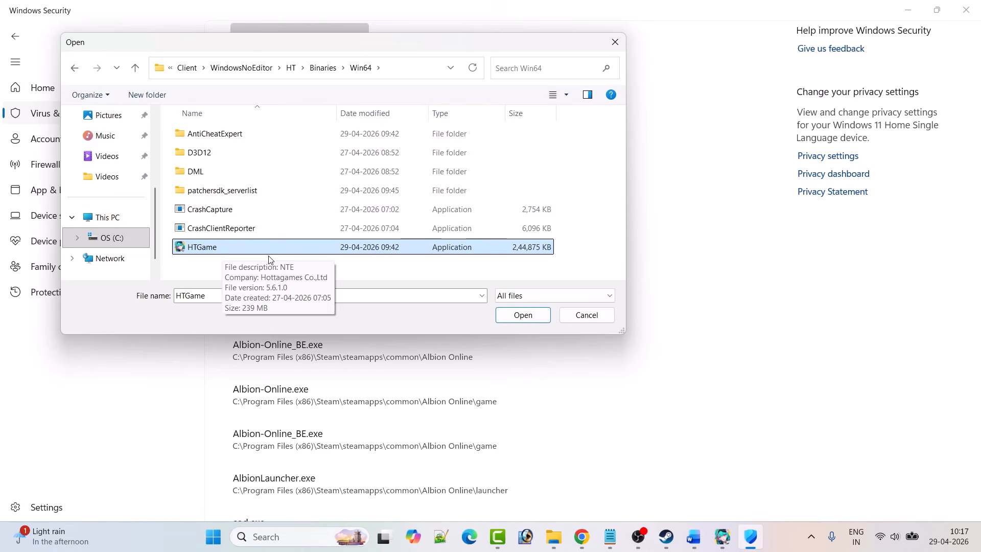
left_click(522, 316)
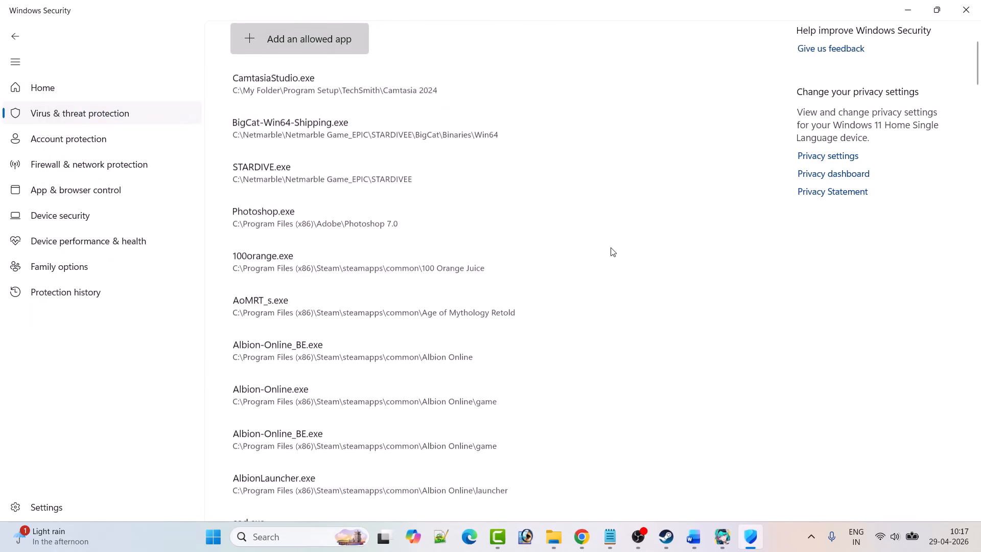
- Open the list of apps allowed through the firewall from Firewall & network protection and unlock it for changes
left_click(21, 40)
left_click(21, 40)
left_click(21, 40)
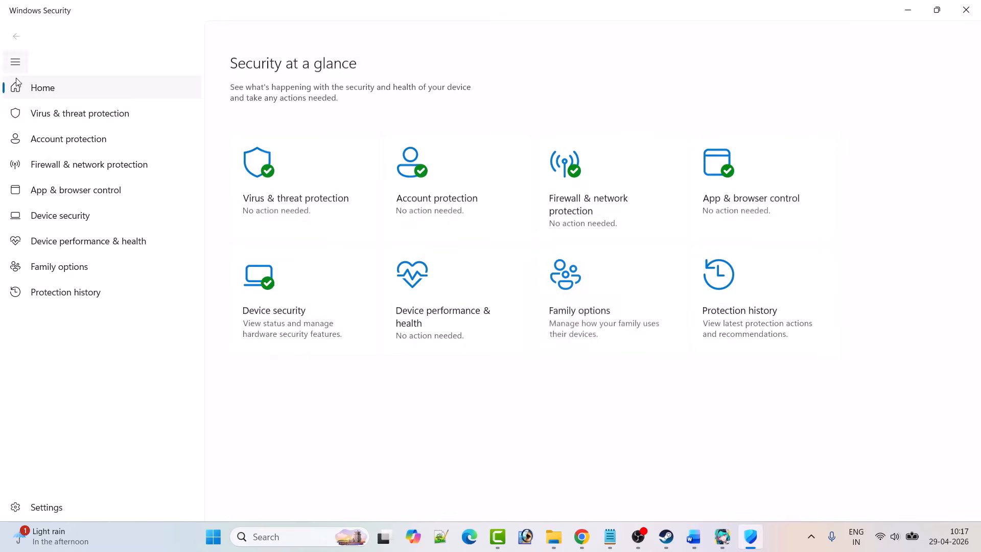
left_click(603, 214)
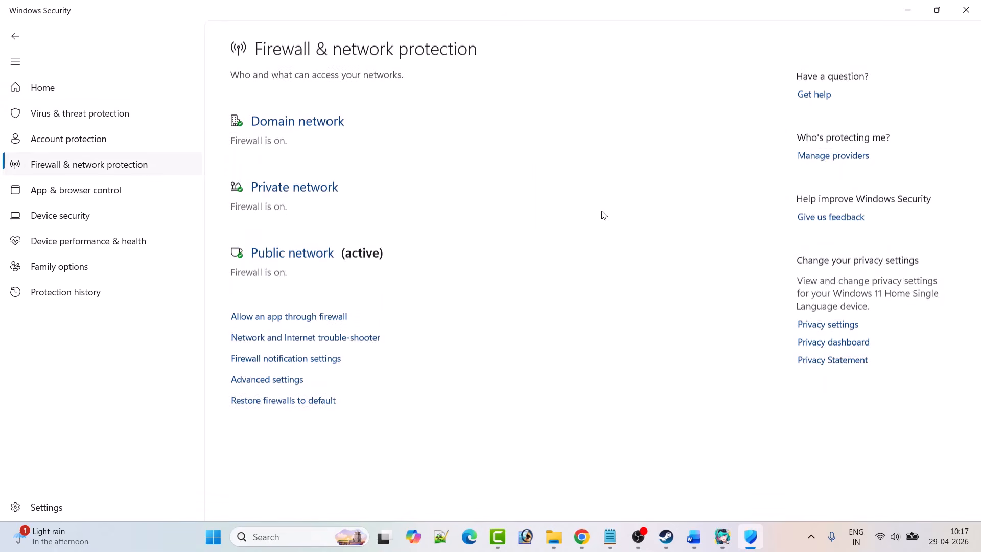
left_click(301, 316)
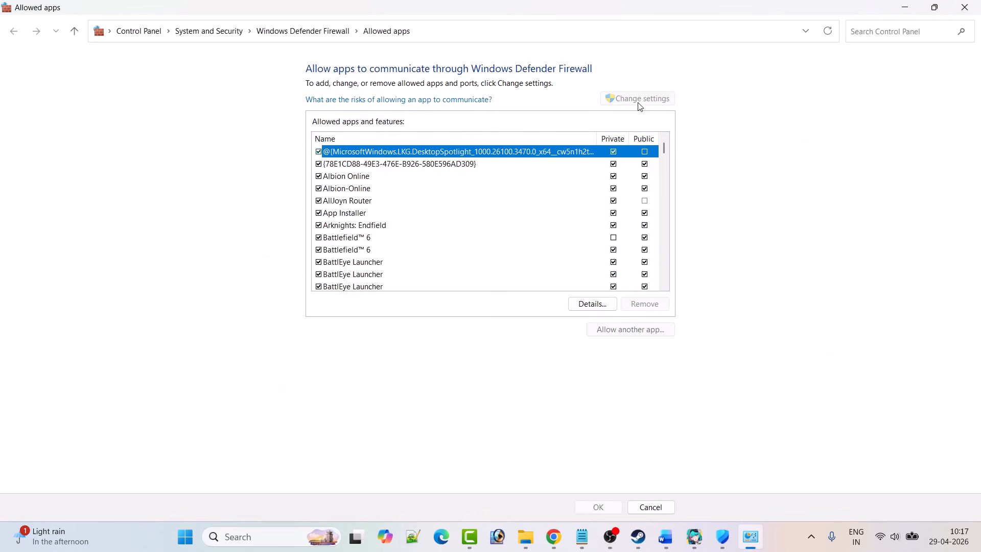
left_click(640, 104)
- Add NTEGlobalLauncher from C:\Program Files\Neverness To Everness to the apps allowed through Windows Defender Firewall
left_click(633, 332)
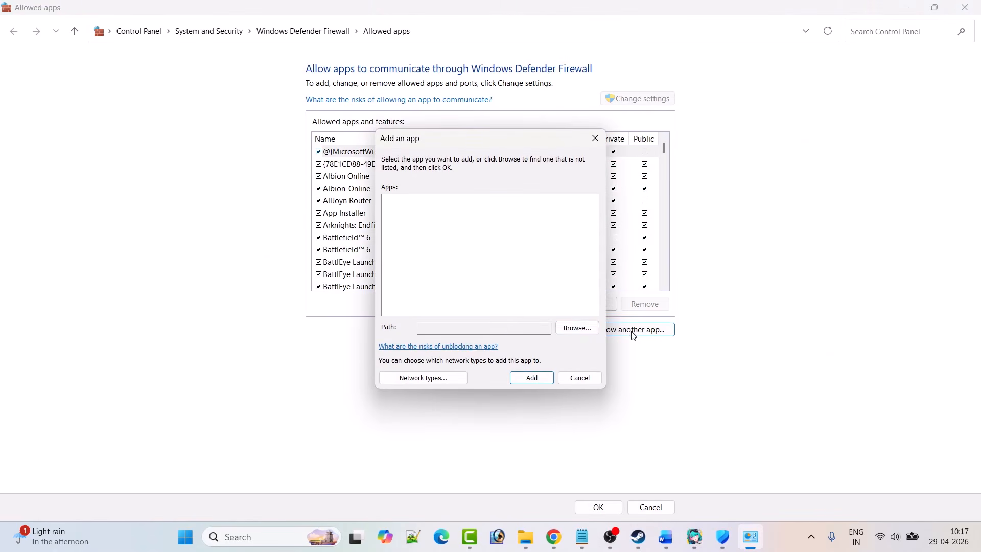
left_click(581, 331)
left_click(428, 156)
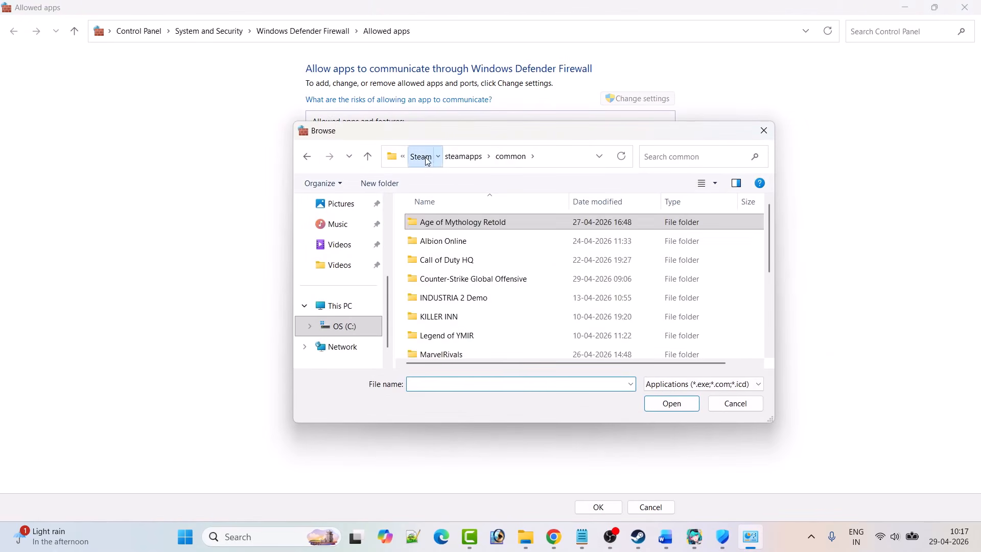
left_click(429, 157)
left_click(427, 156)
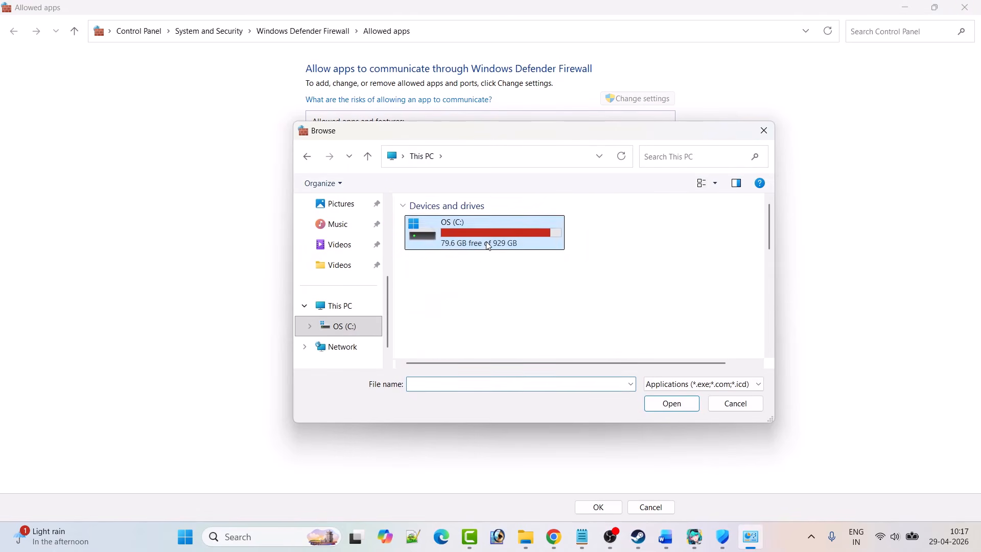
double_click(488, 246)
scroll(488, 243, "down", 4)
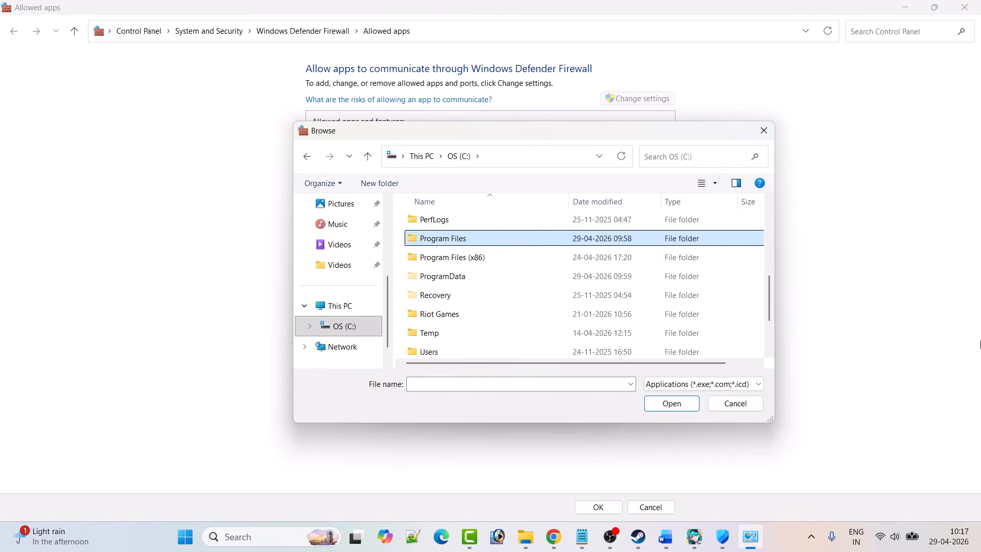
key("Return")
key("n")
key("Return")
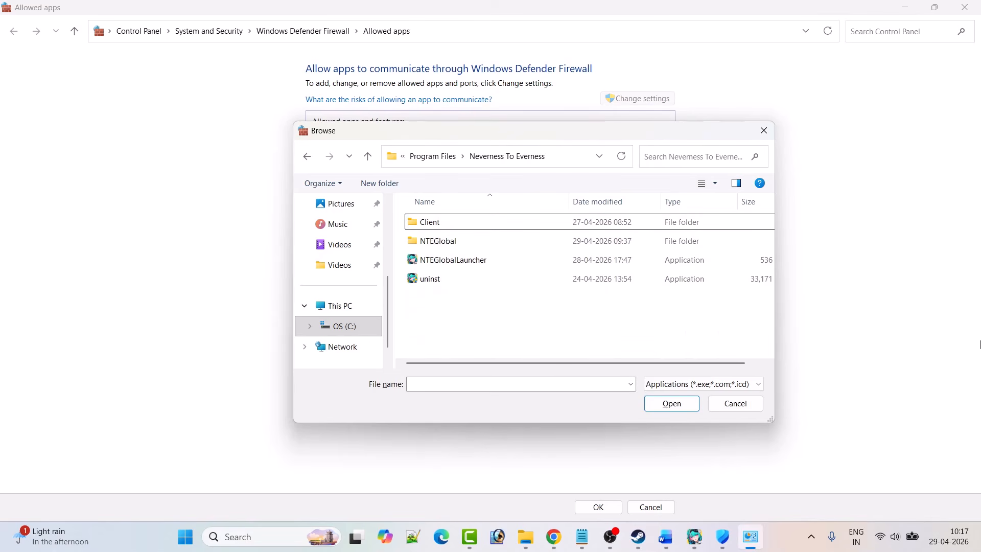
left_click(458, 261)
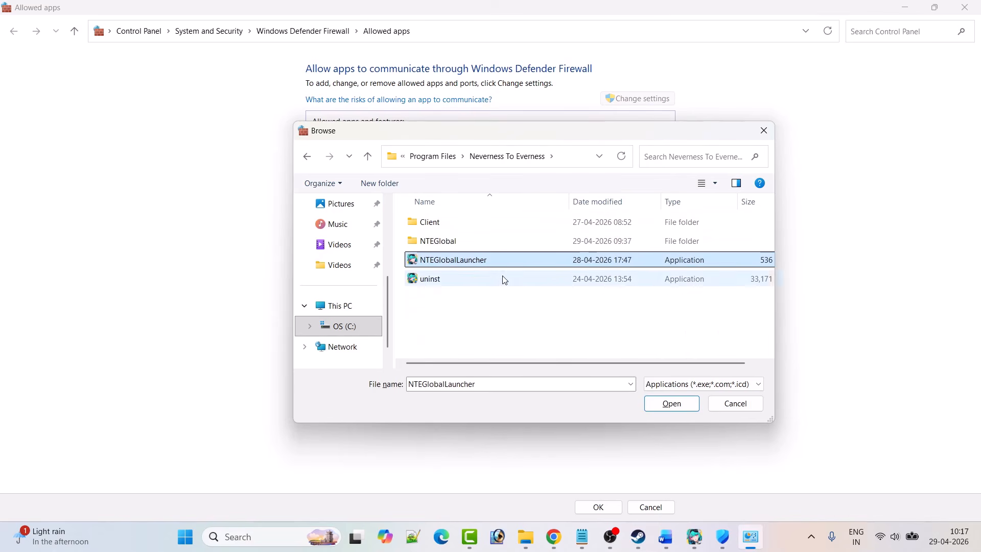
left_click(670, 406)
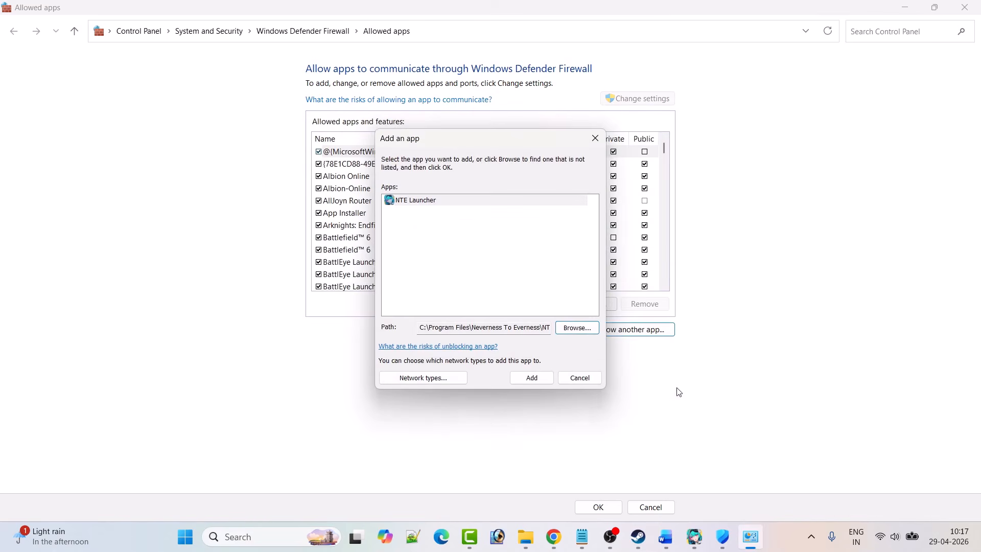
left_click(533, 377)
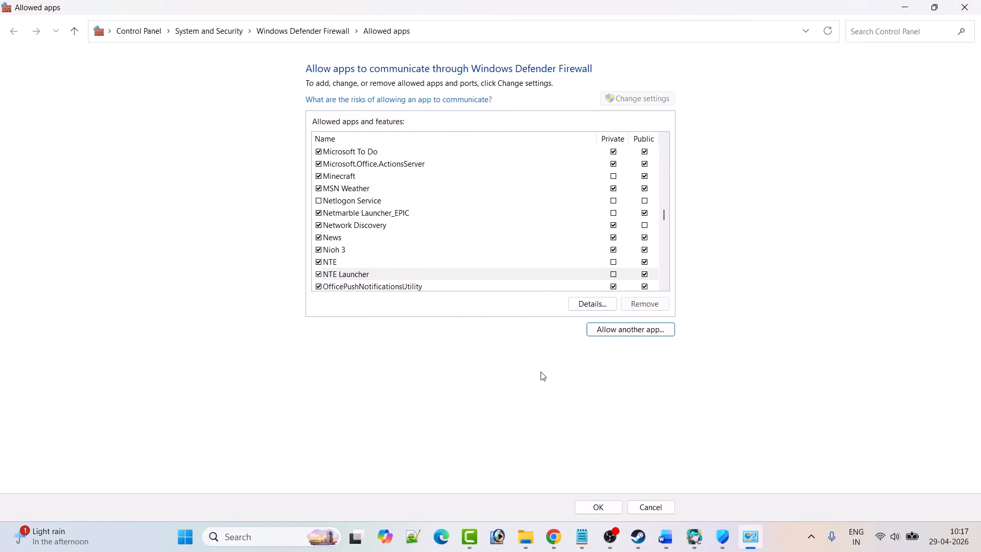
- Try to add NTEGlobalGame from the NTEGlobal subfolder of Neverness To Everness to the firewall's allowed apps
left_click(628, 331)
left_click(576, 328)
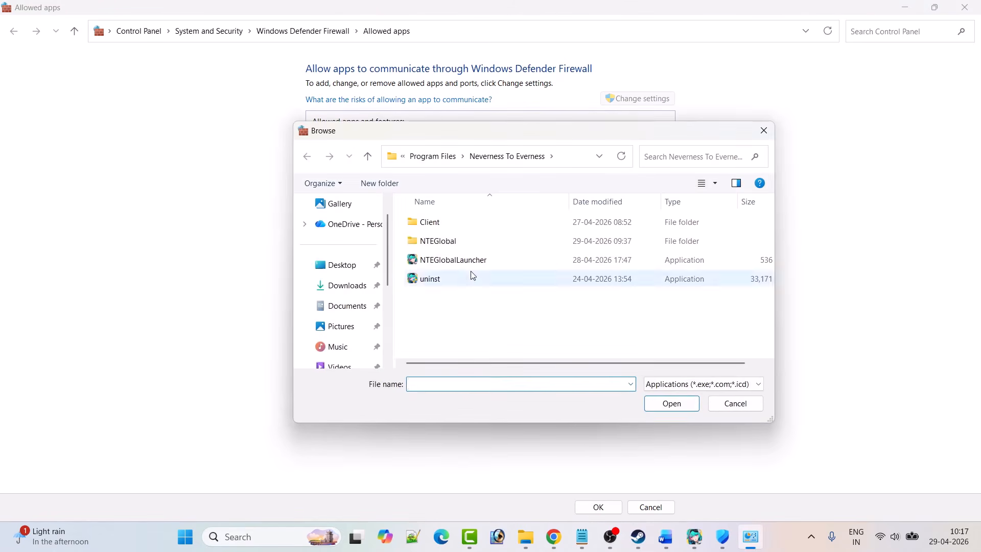
left_click(427, 242)
double_click(447, 242)
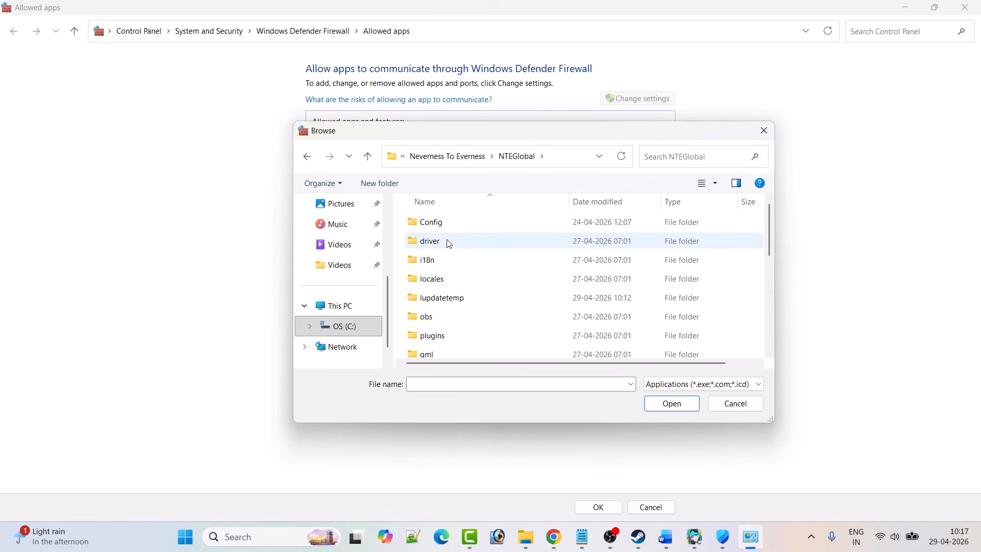
scroll(460, 250, "down", 5)
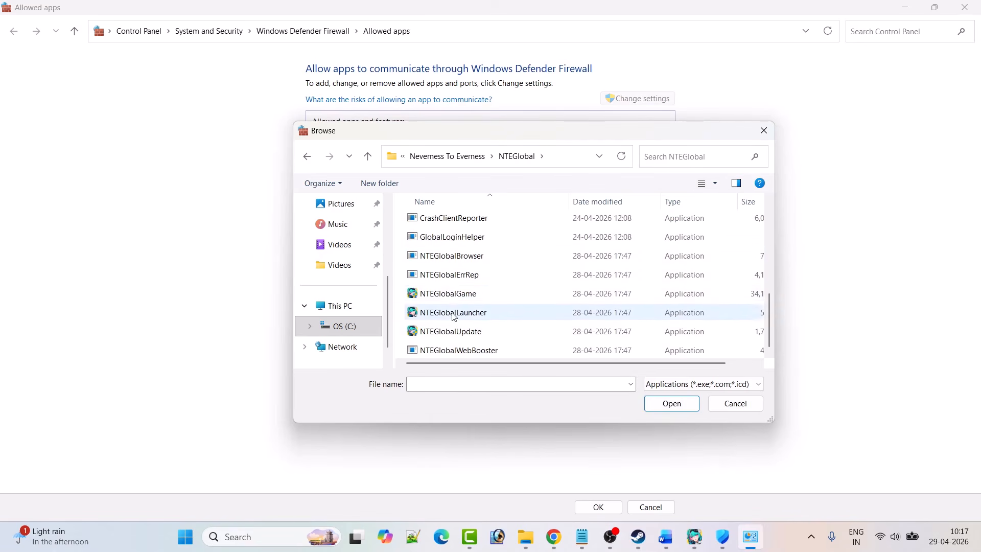
left_click(450, 300)
left_click(661, 400)
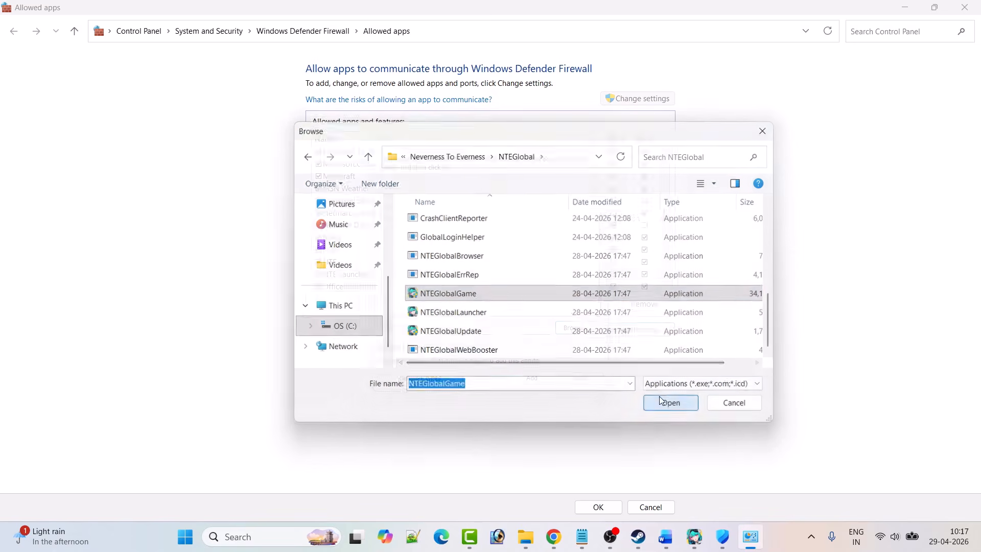
left_click(532, 378)
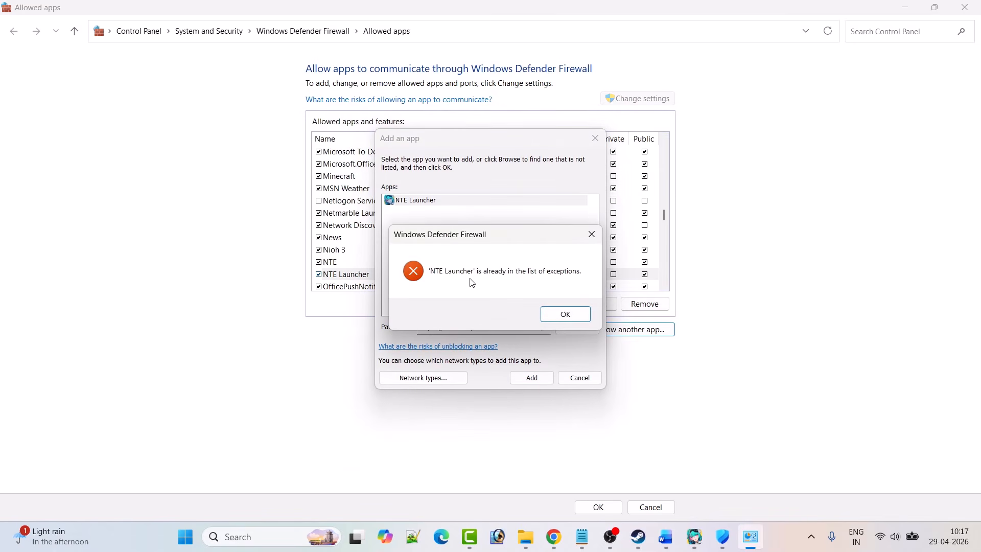
left_click(547, 316)
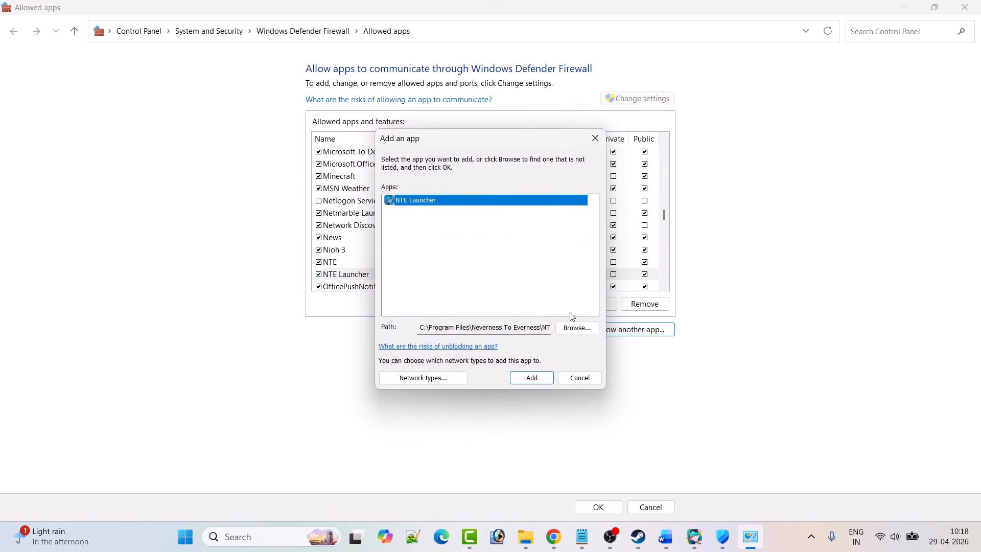
left_click(596, 138)
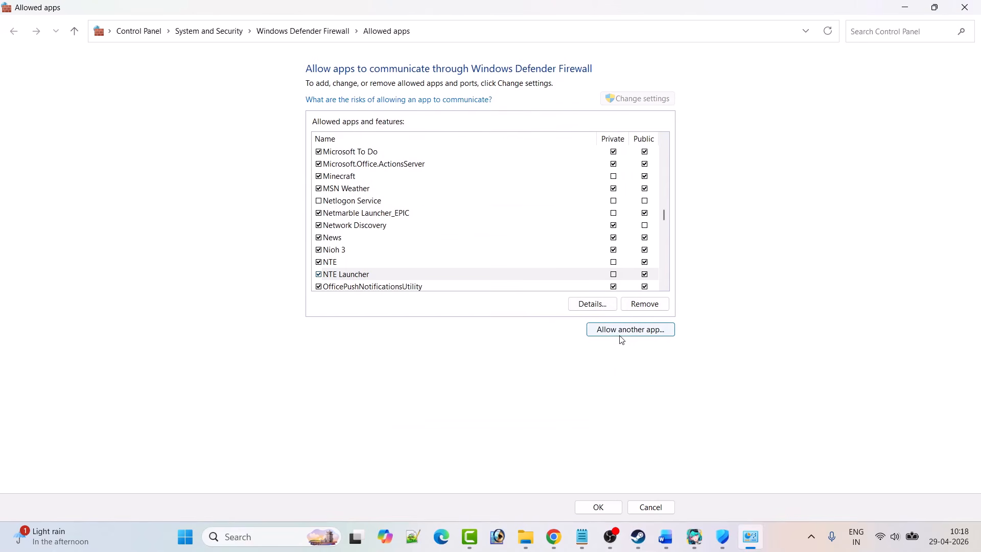
- Add the NTEGlobalLauncher application located in the NTEGlobal subfolder to the firewall's allowed apps
left_click(621, 331)
left_click(574, 326)
scroll(432, 311, "down", 5)
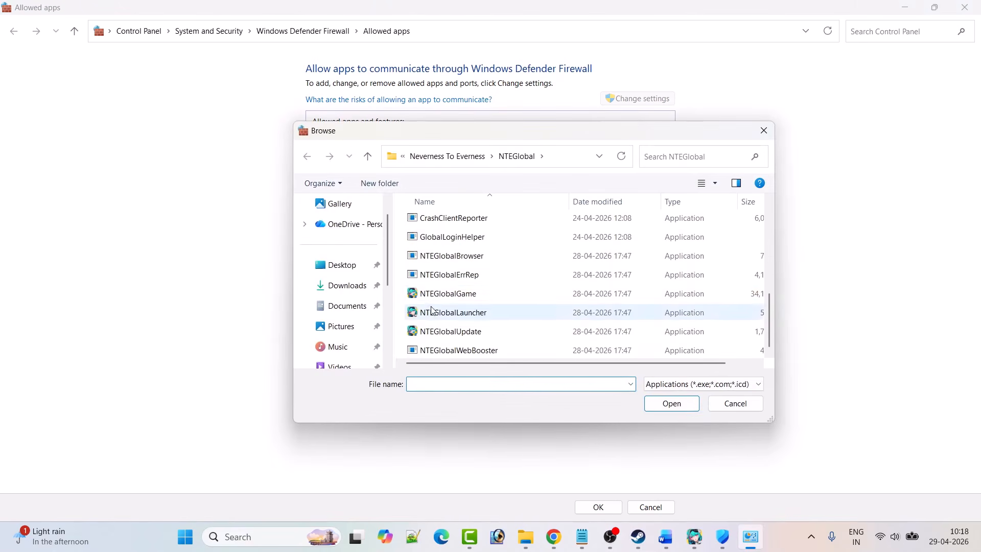
left_click(461, 312)
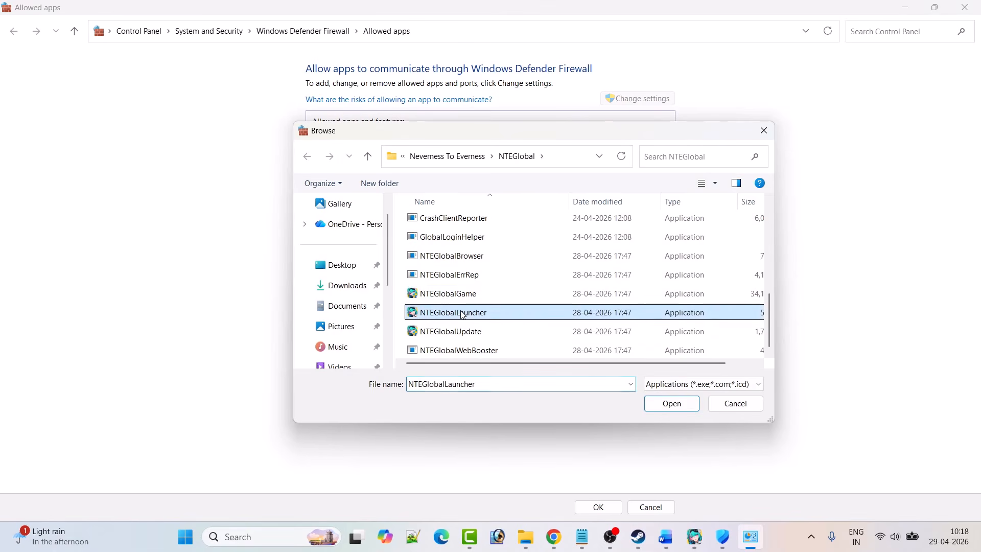
left_click(645, 403)
left_click(523, 376)
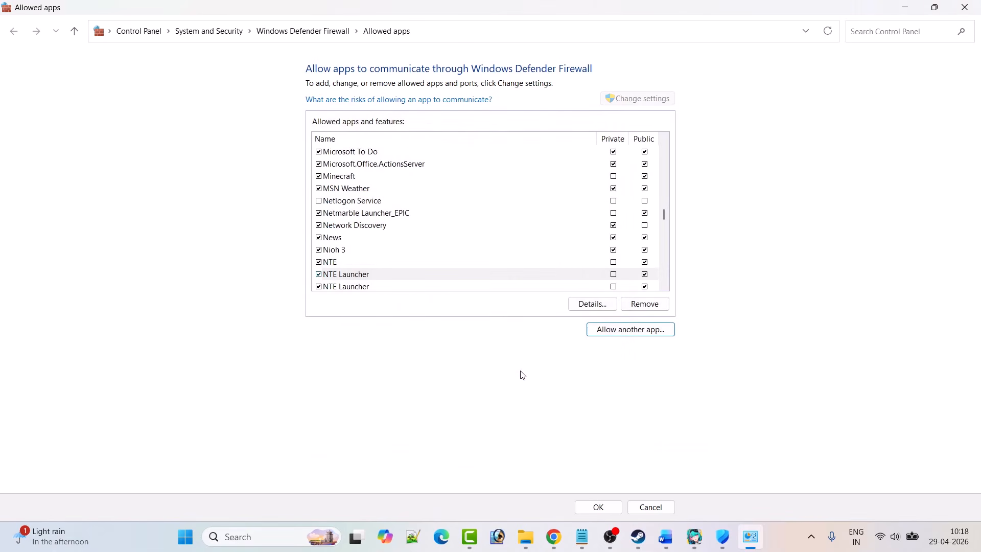
- Try to add NTEGlobalUpdate from the NTEGlobal subfolder of Neverness To Everness to the firewall's allowed apps
left_click(620, 333)
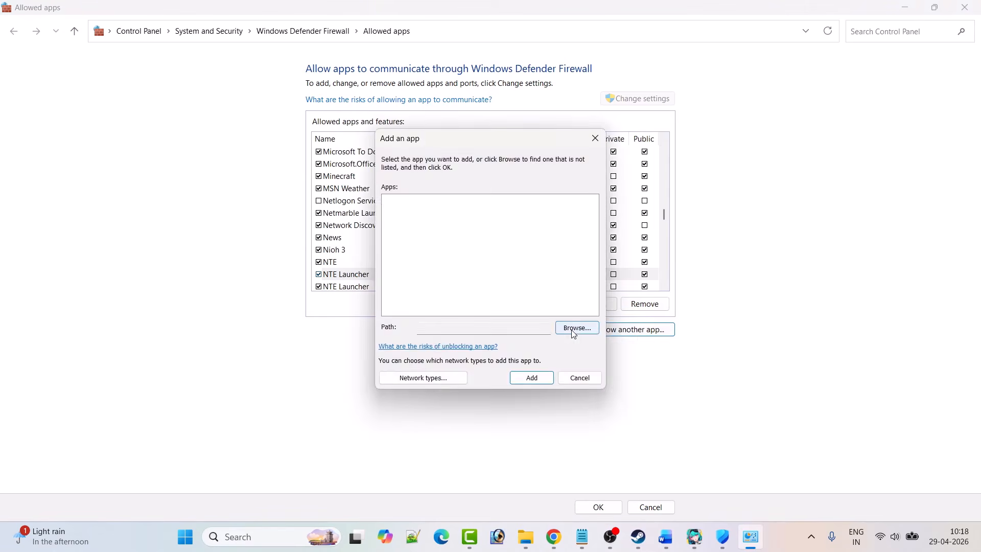
left_click(574, 327)
scroll(508, 307, "down", 5)
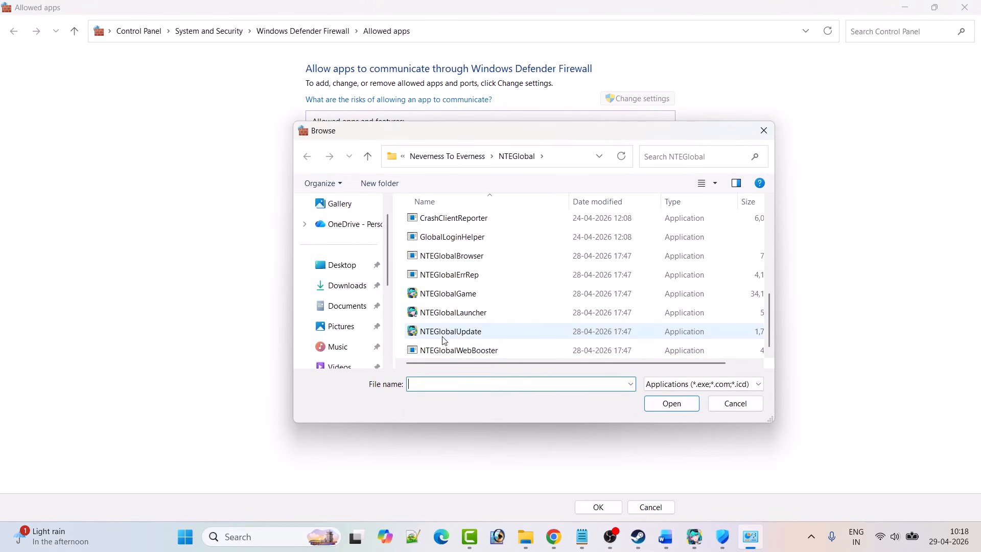
left_click(460, 335)
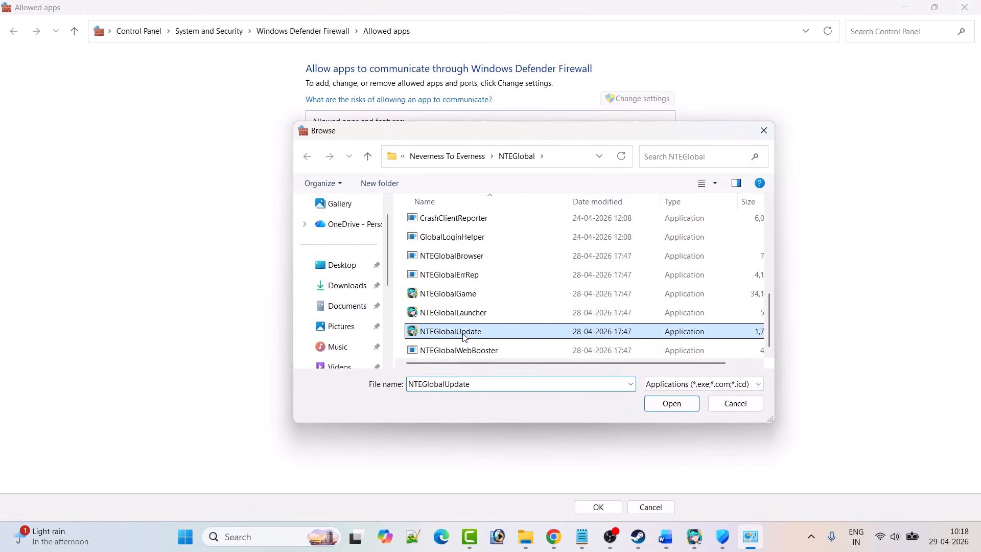
left_click(655, 403)
left_click(534, 378)
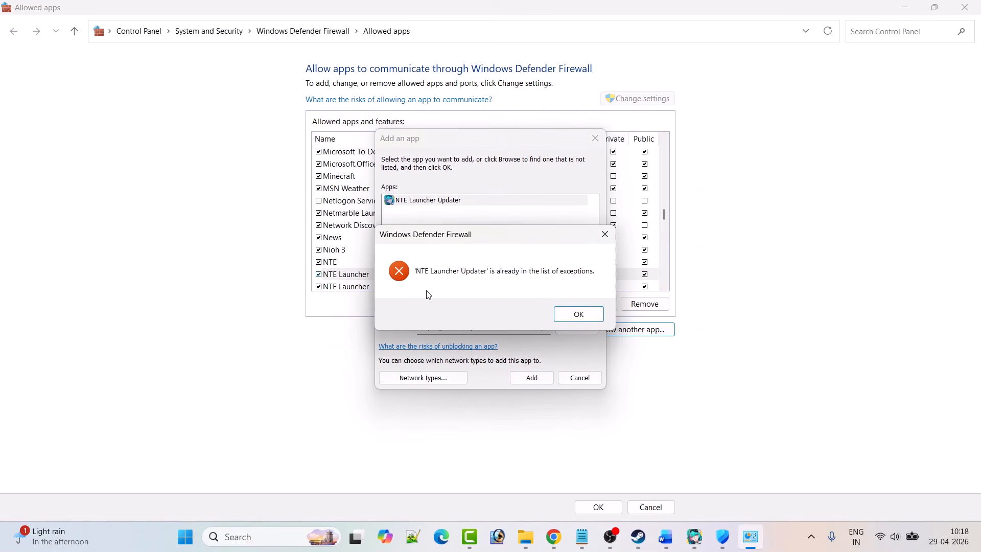
left_click(579, 314)
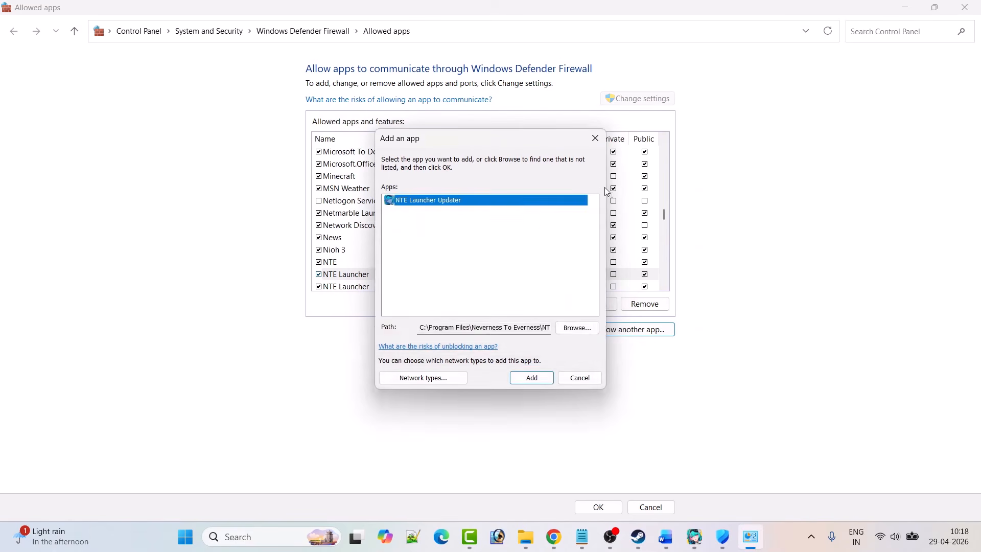
left_click(595, 138)
- Try to add HTGame from the Neverness To Everness subfolder Client\WindowsNoEditor\HT\Binaries\Win64 to the firewall's allowed apps
left_click(633, 330)
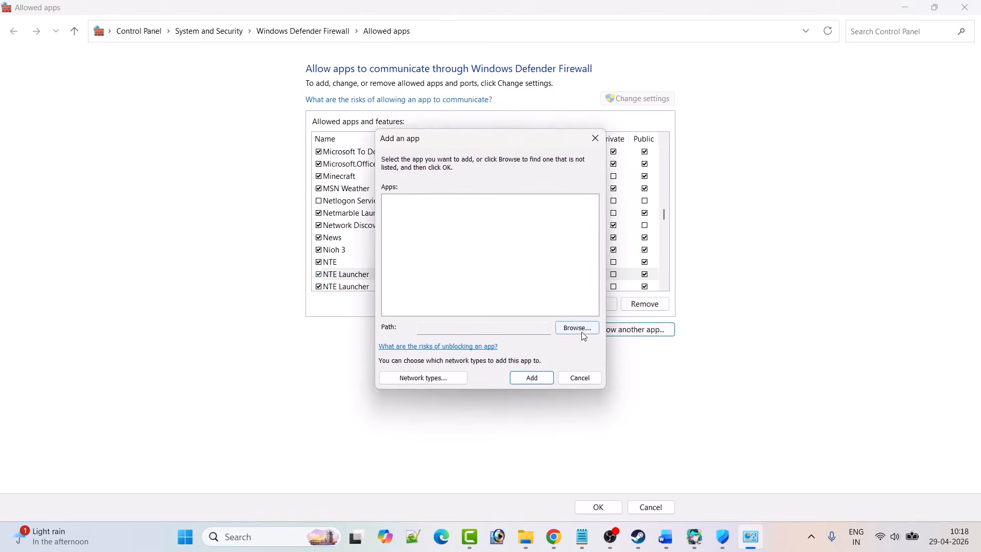
left_click(574, 327)
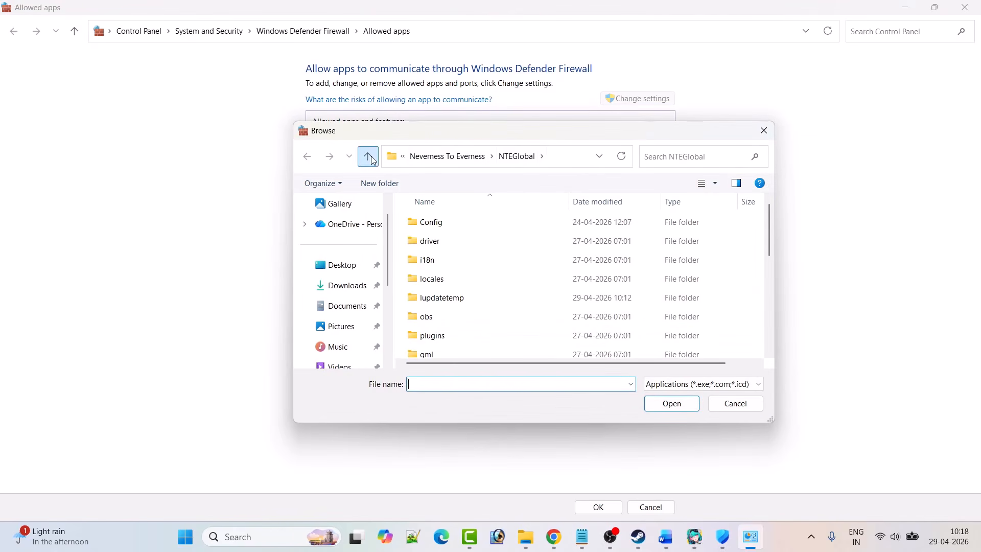
left_click(367, 156)
left_click(449, 224)
double_click(449, 224)
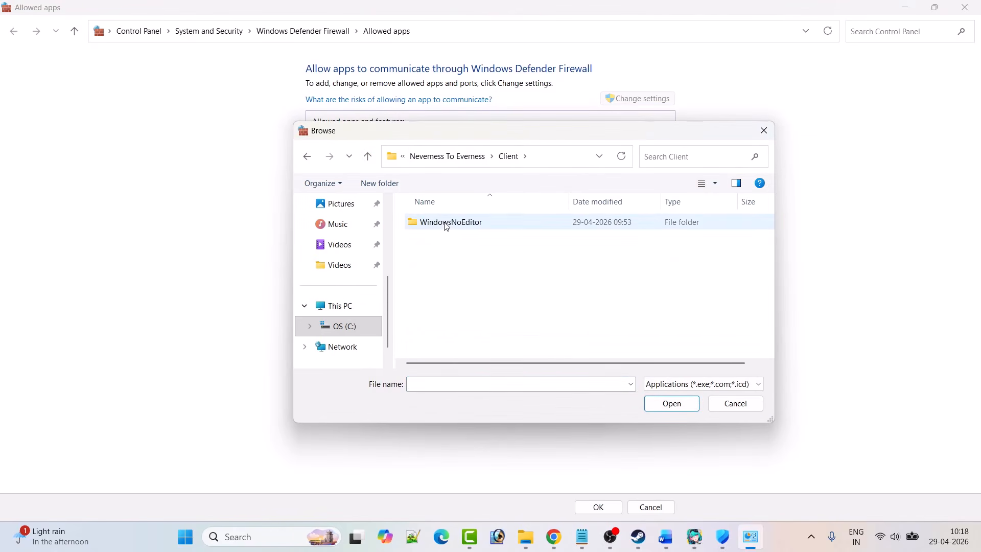
double_click(465, 224)
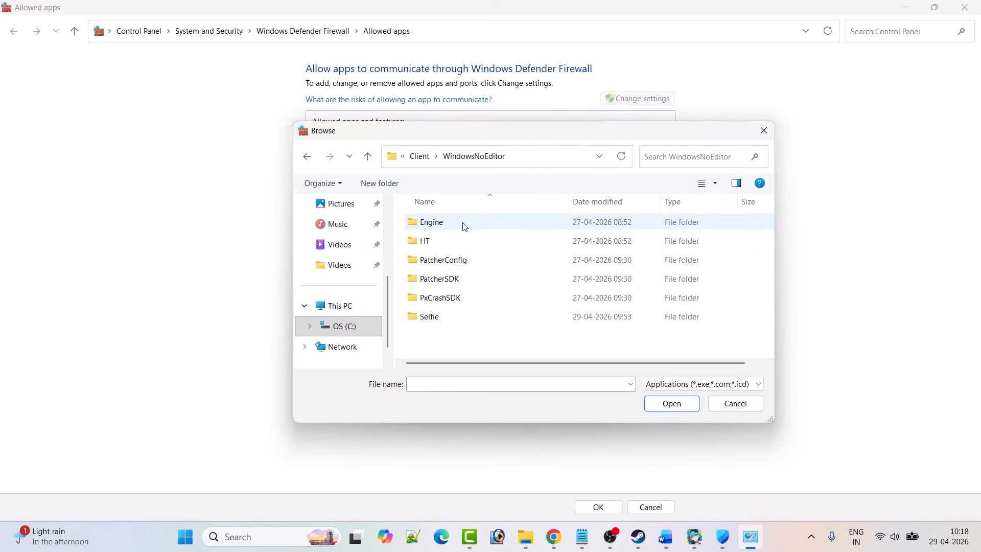
double_click(440, 244)
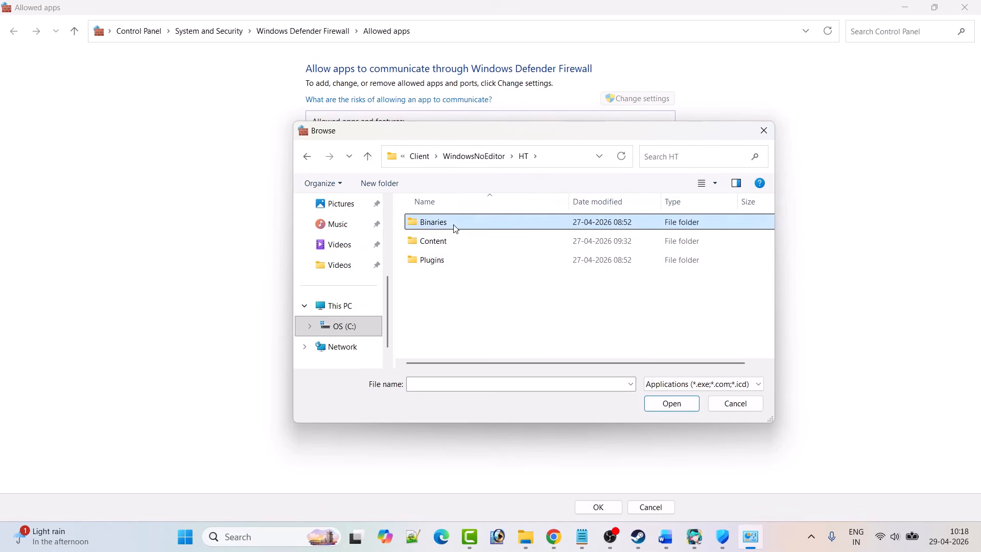
double_click(454, 224)
double_click(456, 227)
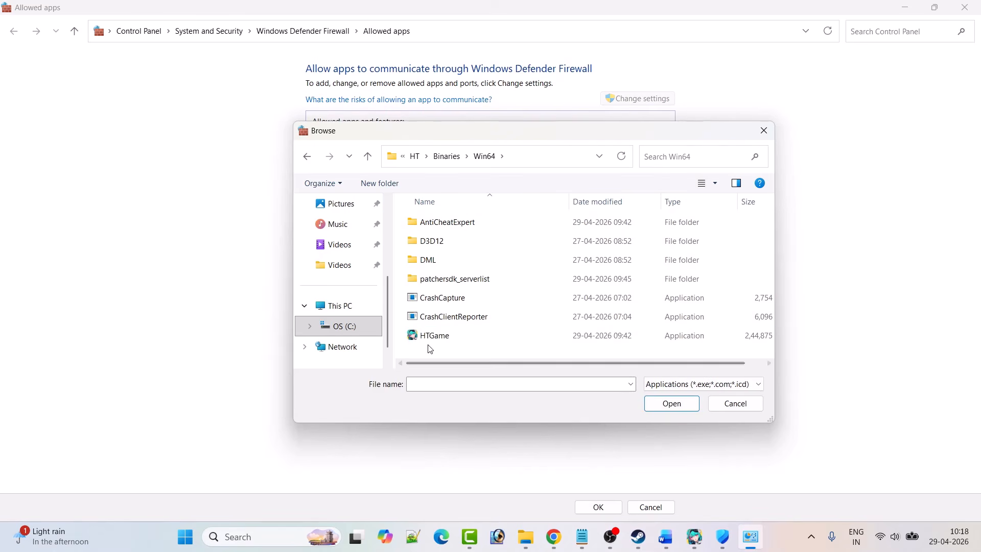
left_click(444, 336)
left_click(671, 403)
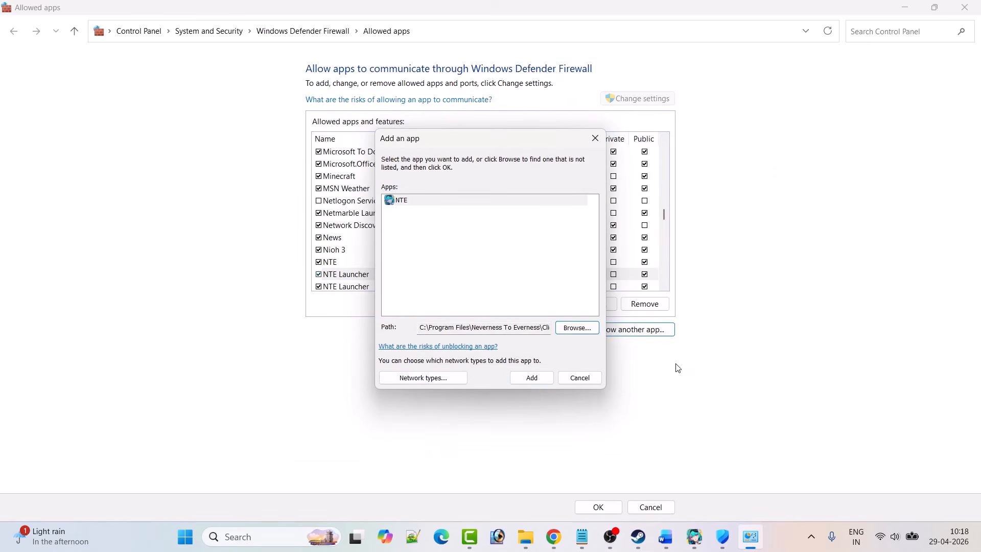
left_click(526, 379)
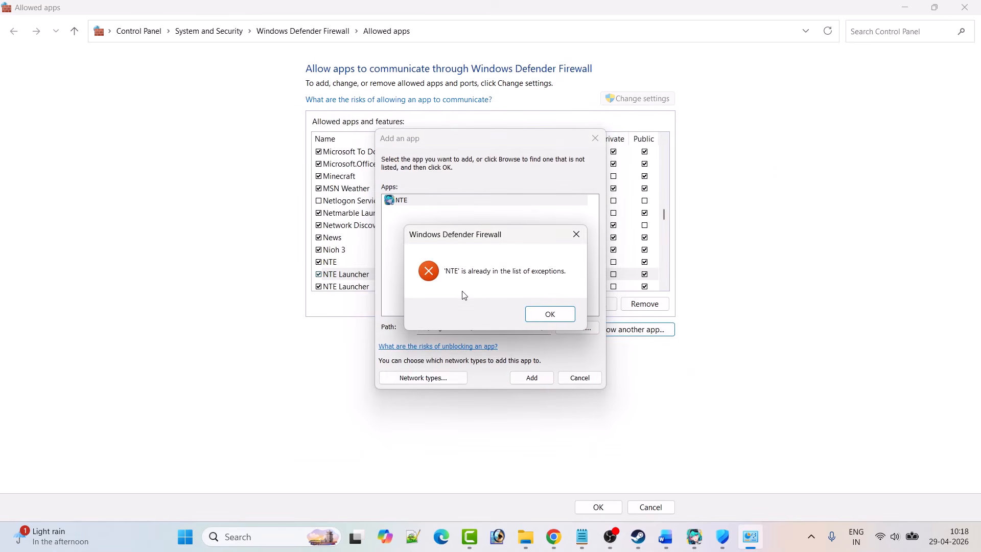
left_click(551, 314)
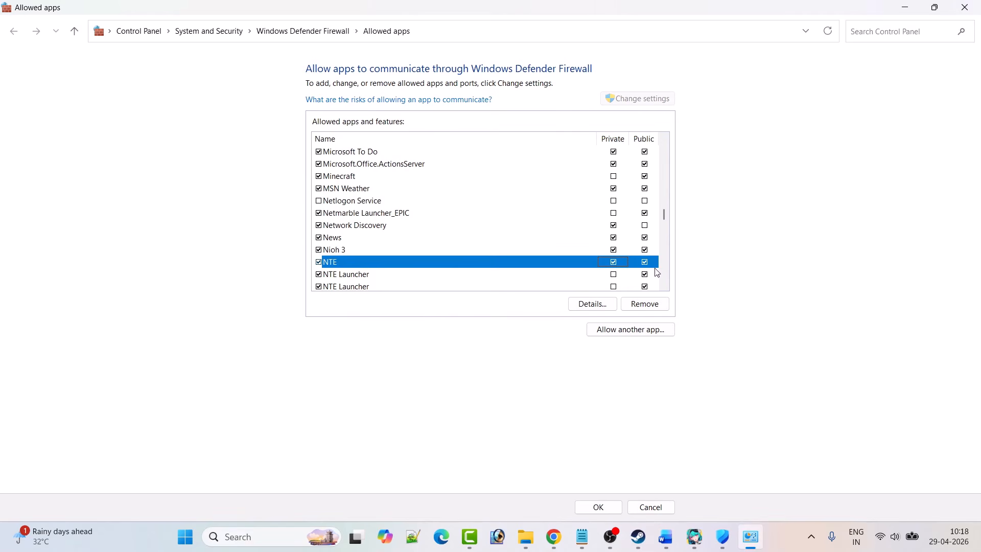
- Allow NTE on private networks as well and save the firewall's allowed-apps settings
left_click(600, 509)
- Switch to the NTE launcher and start the game to test the firewall fix
left_click(695, 536)
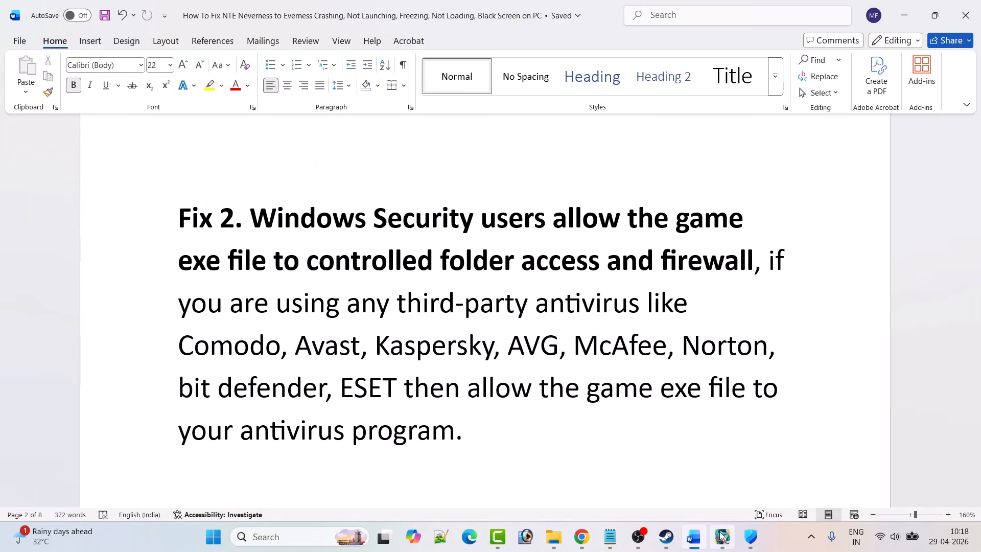
left_click(722, 536)
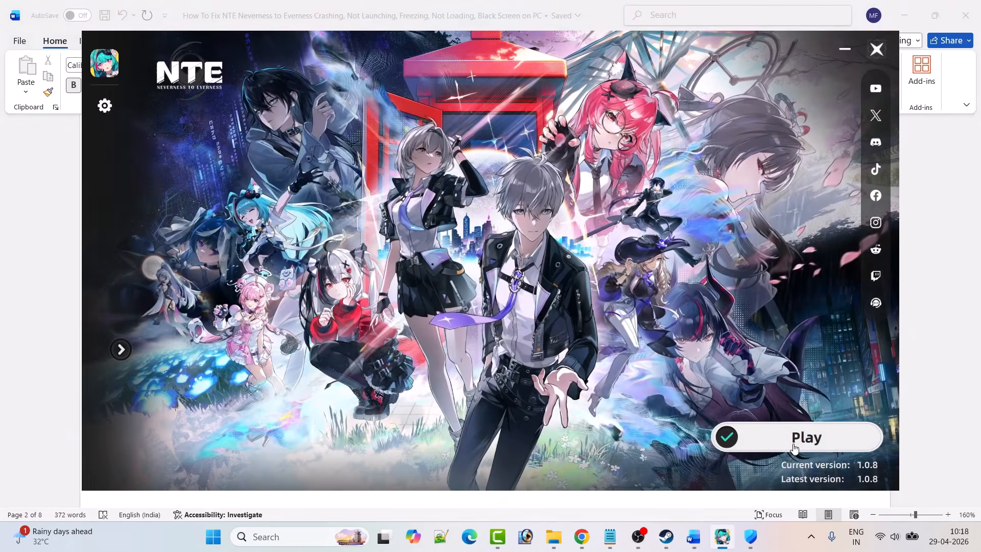
left_click(766, 441)
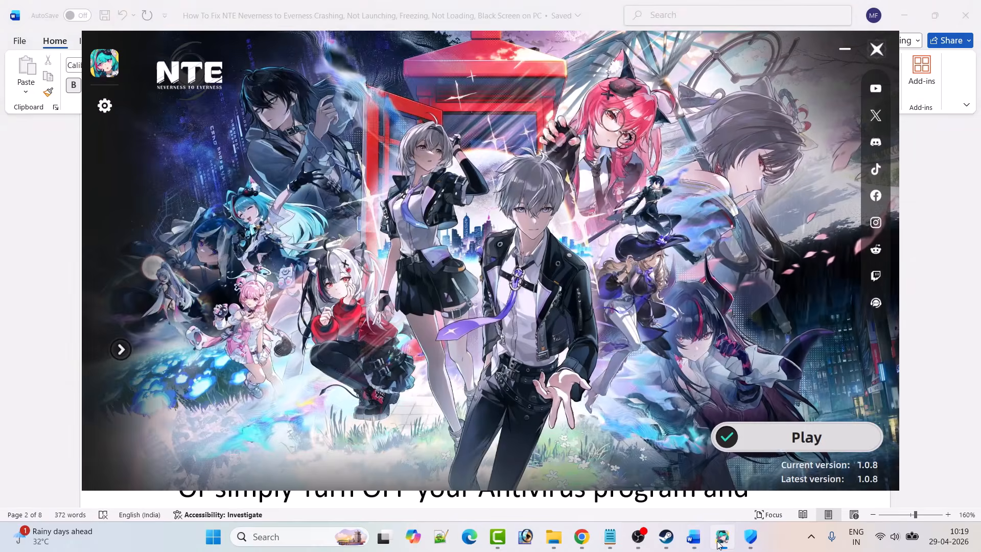
- Copy the Microsoft Visual C++ redistributable link listed under Fix 3 in the Word troubleshooting document
scroll(311, 372, "down", 3)
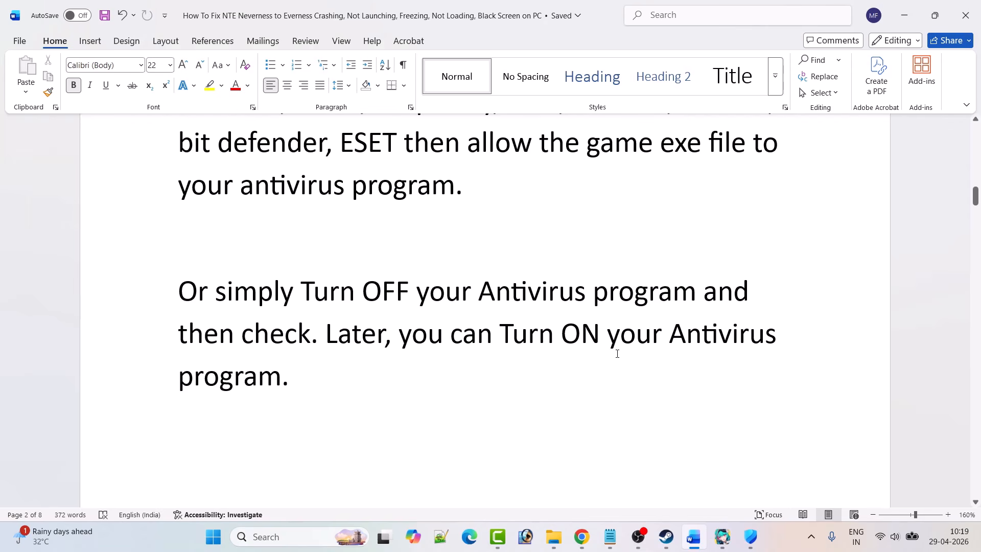
scroll(407, 360, "down", 5)
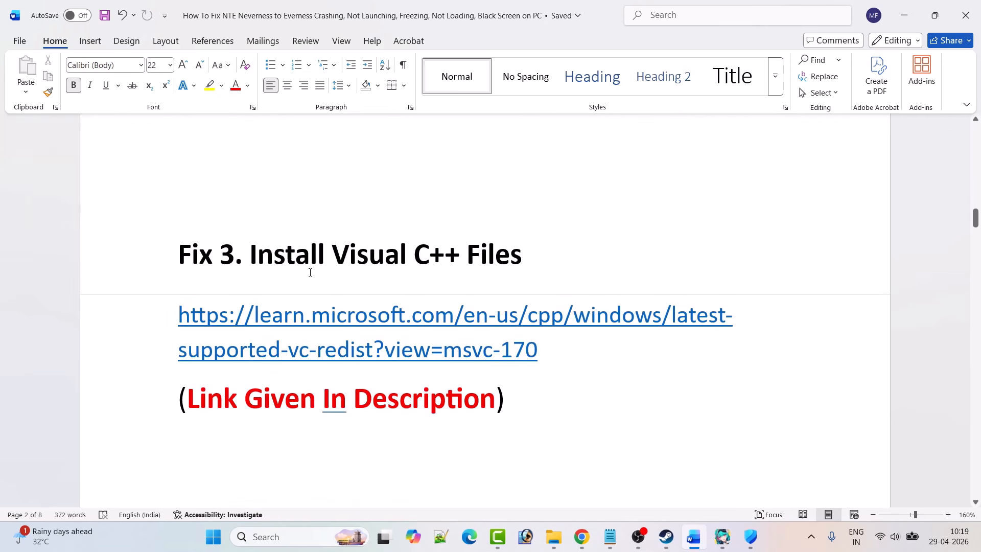
scroll(514, 227, "down", 1)
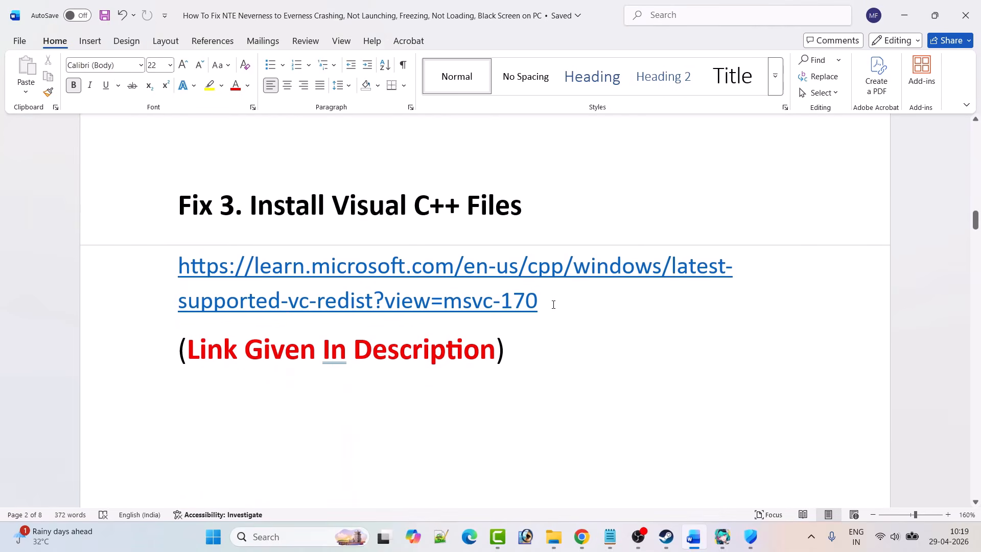
left_click_drag(553, 305, 179, 263)
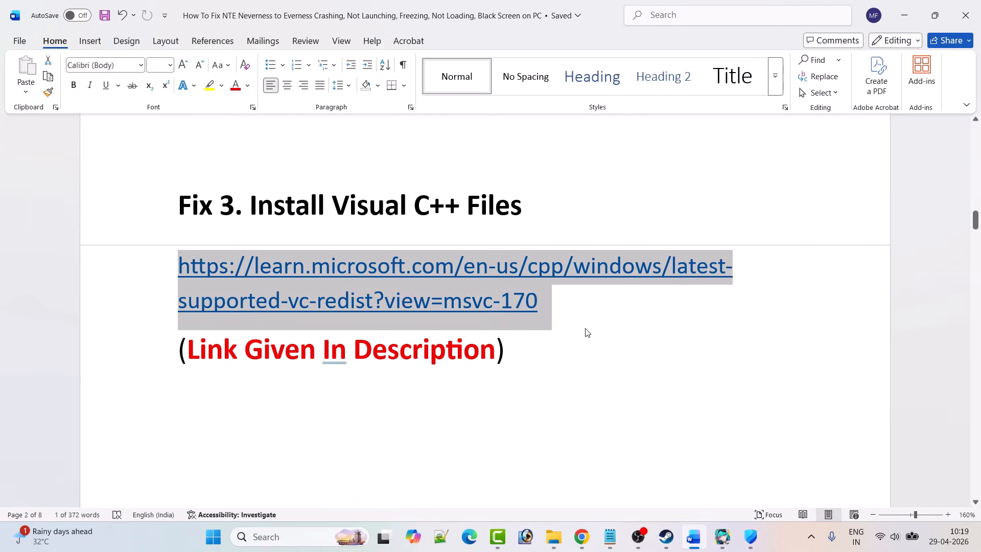
key("ctrl+c")
- Switch to Chrome and download the latest supported X64 and X86 Visual C++ redistributables from the Microsoft Learn page
left_click(581, 537)
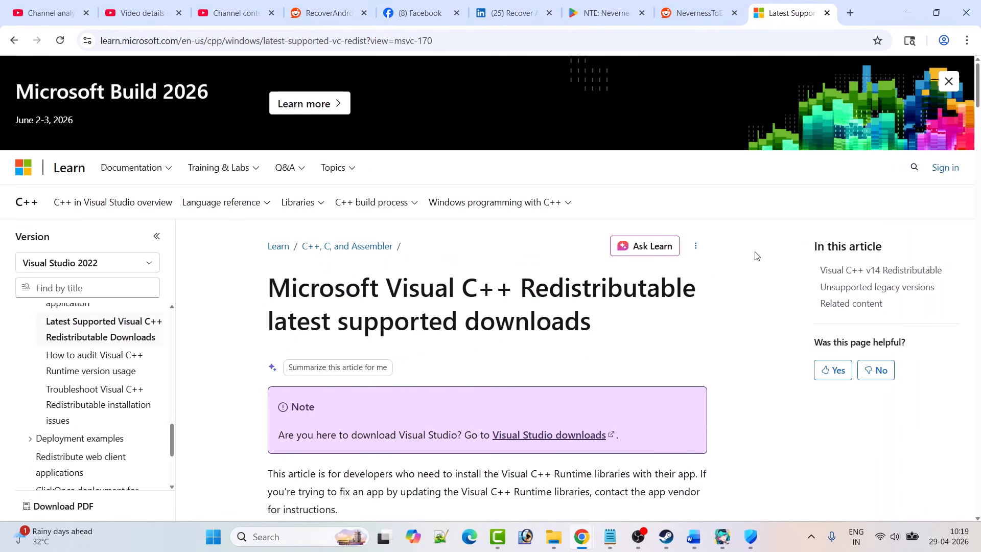
scroll(757, 255, "down", 20)
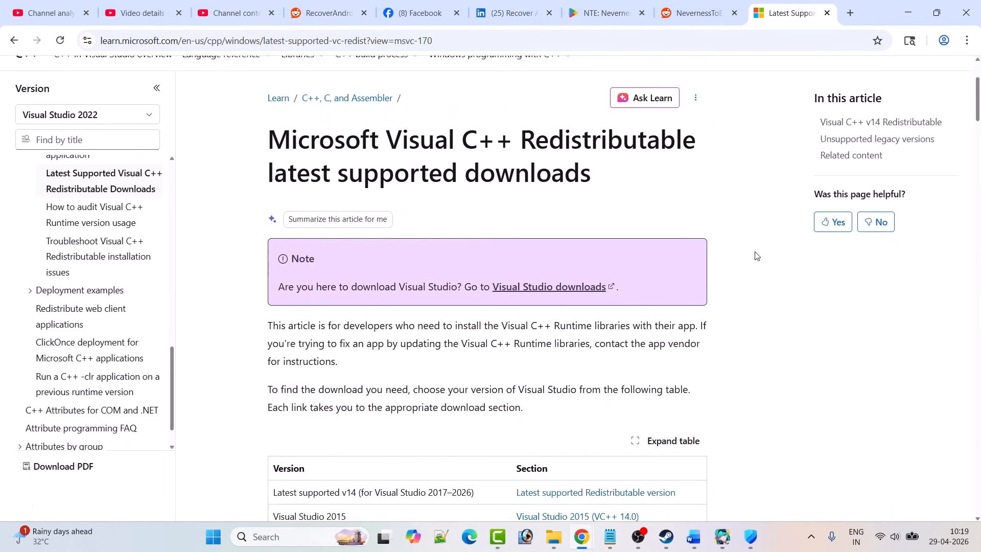
scroll(764, 255, "down", 4)
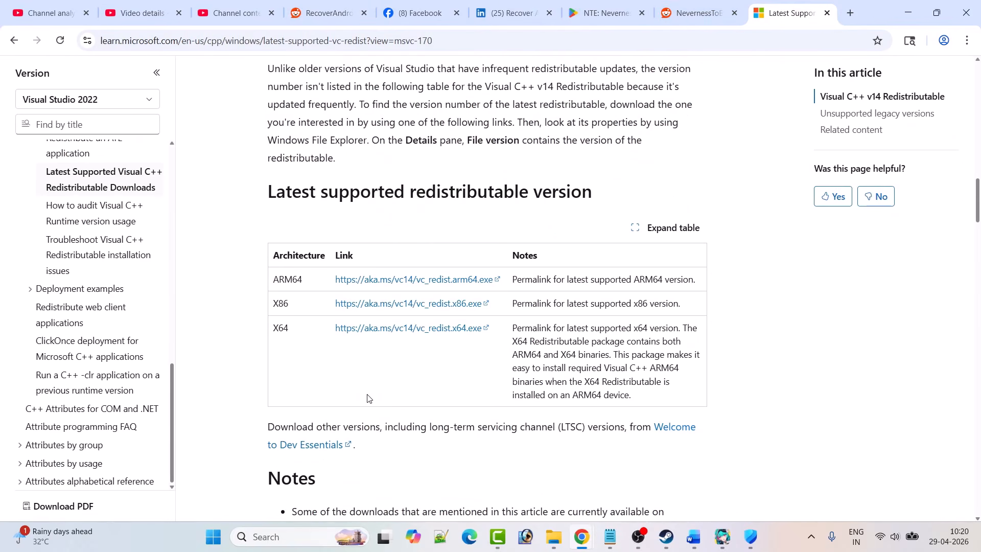
left_click(401, 329)
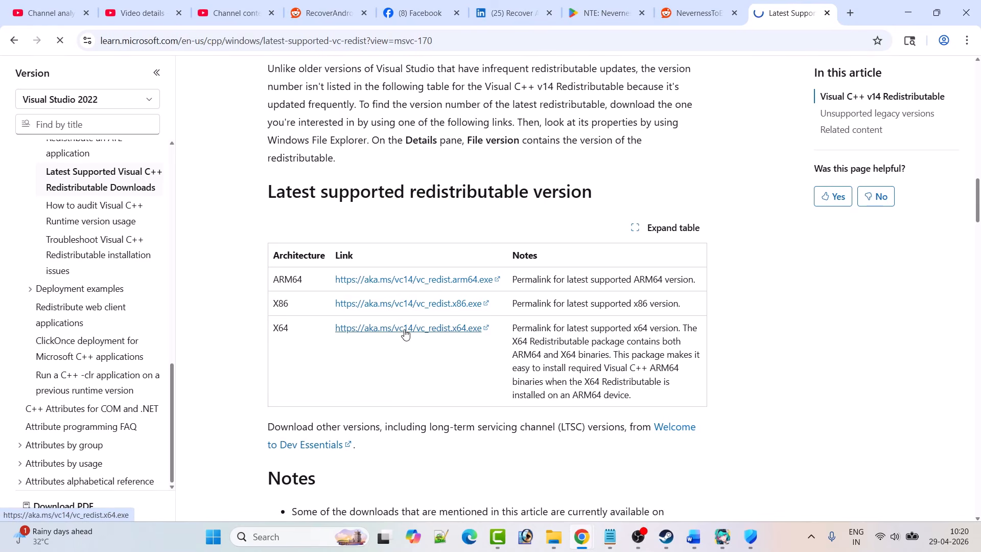
left_click(390, 306)
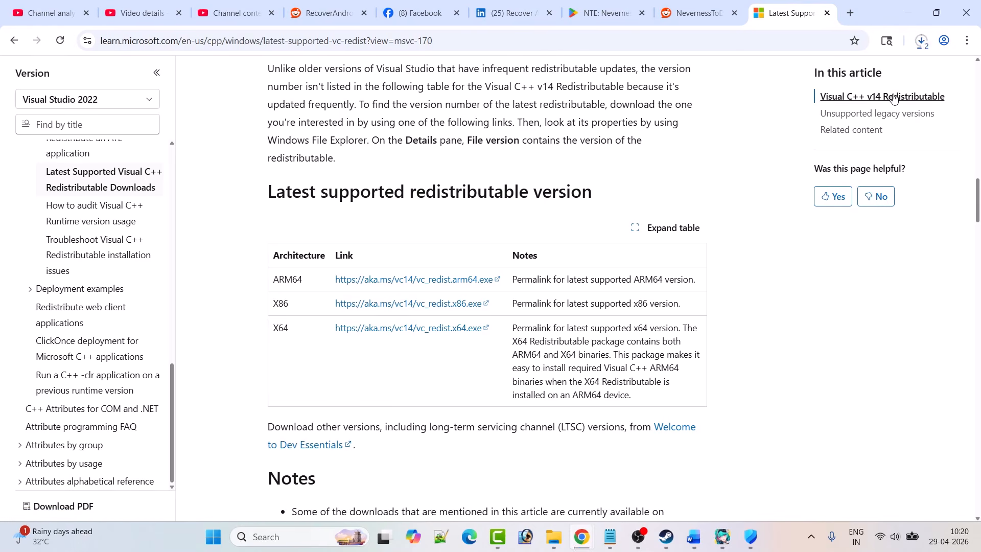
- Open the downloaded VC_redist.x64.exe and VC_redist.x86.exe setups to view their repair options, closing each one
left_click(830, 134)
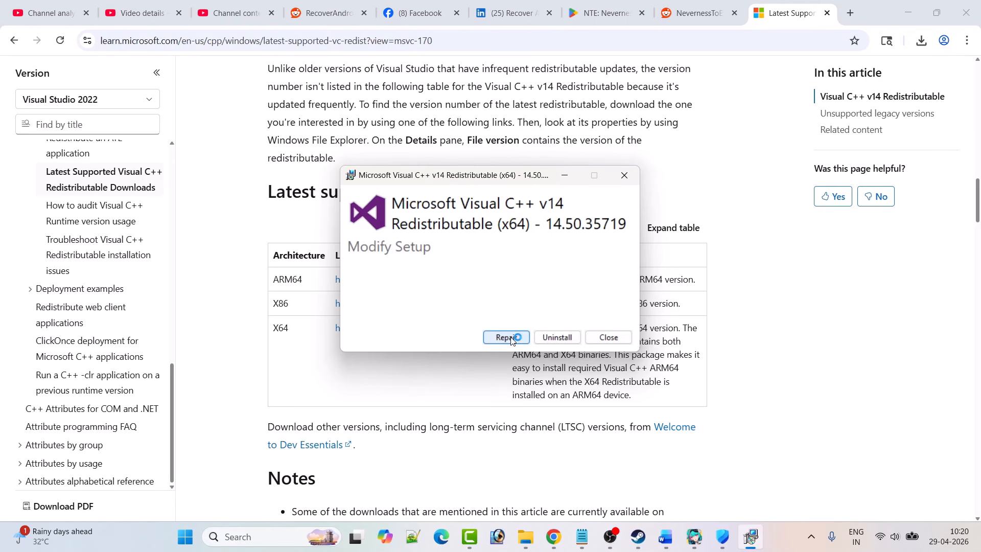
left_click(624, 175)
left_click(922, 40)
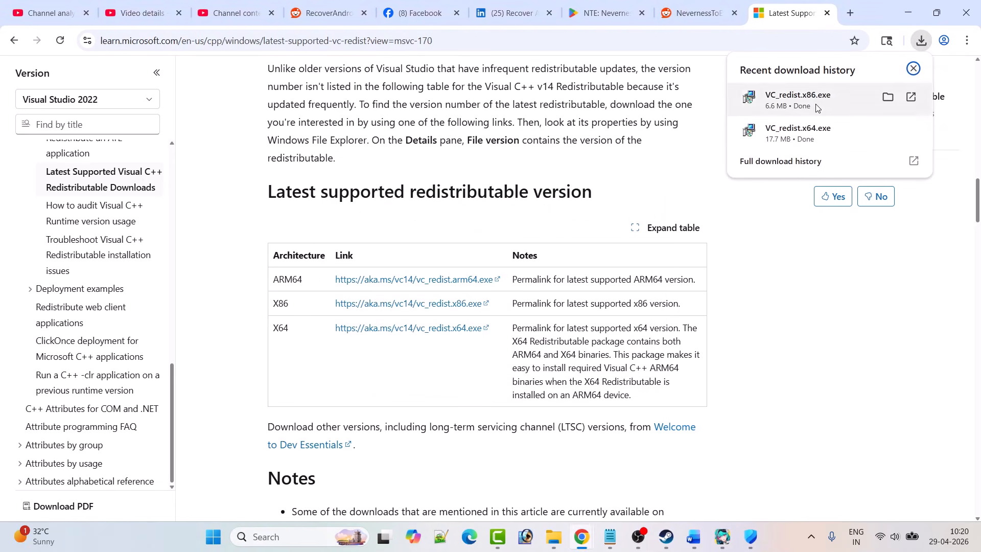
left_click(818, 108)
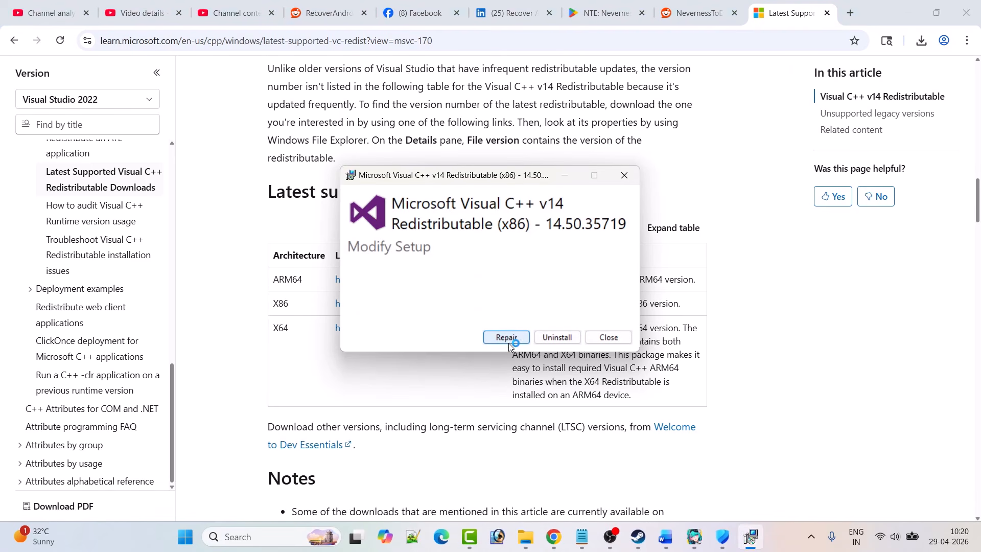
left_click(625, 177)
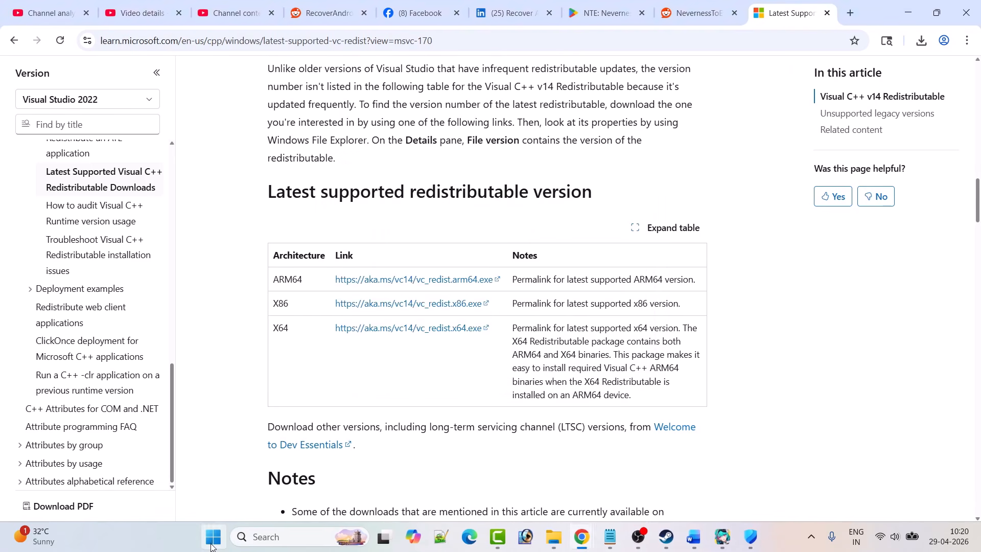
left_click(213, 540)
left_click(656, 492)
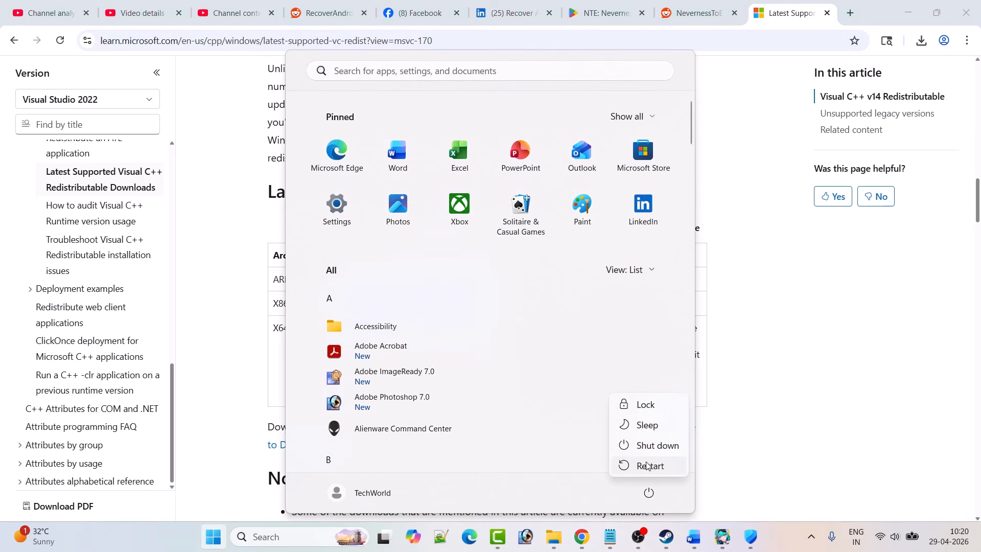
left_click(831, 442)
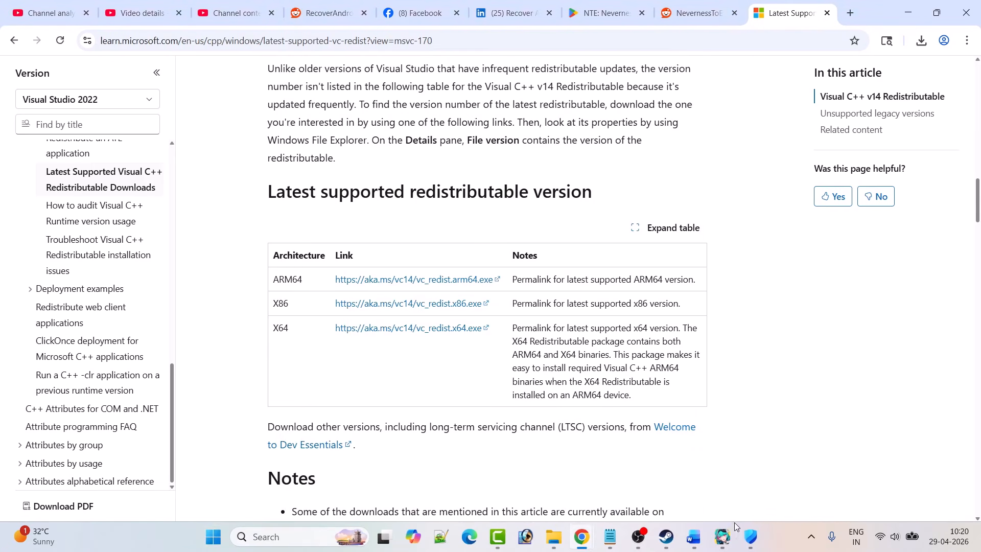
- Read Fix 4 about running the game as administrator in the Word document, and return to the NTE launcher
left_click(722, 536)
left_click(696, 539)
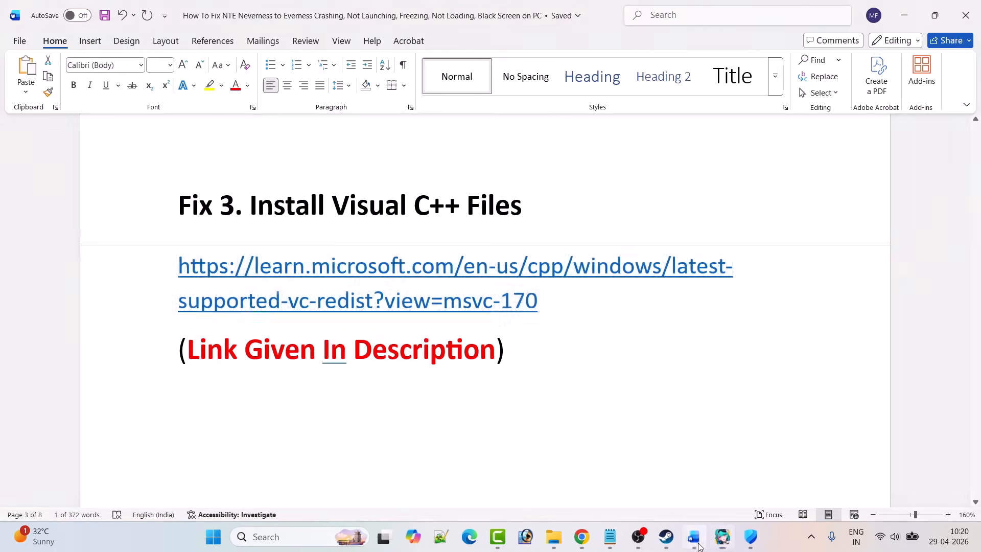
scroll(510, 328, "down", 10)
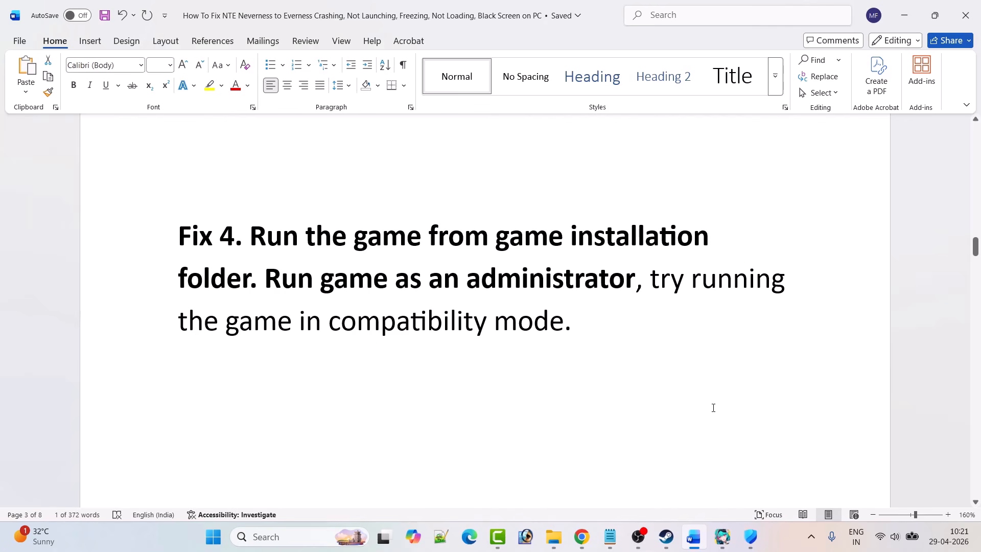
left_click(722, 537)
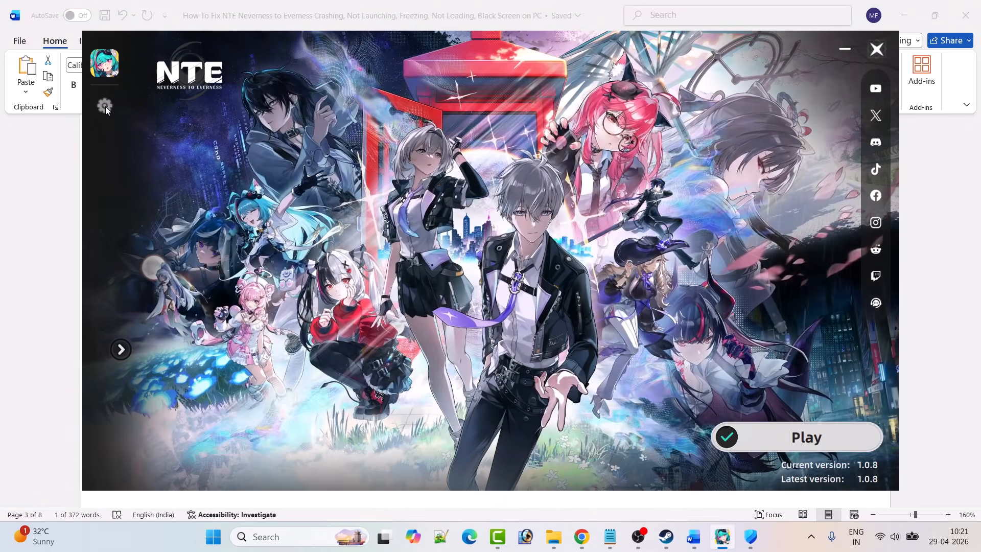
- Open the game directory from the resource settings of the NTE launcher
left_click(105, 107)
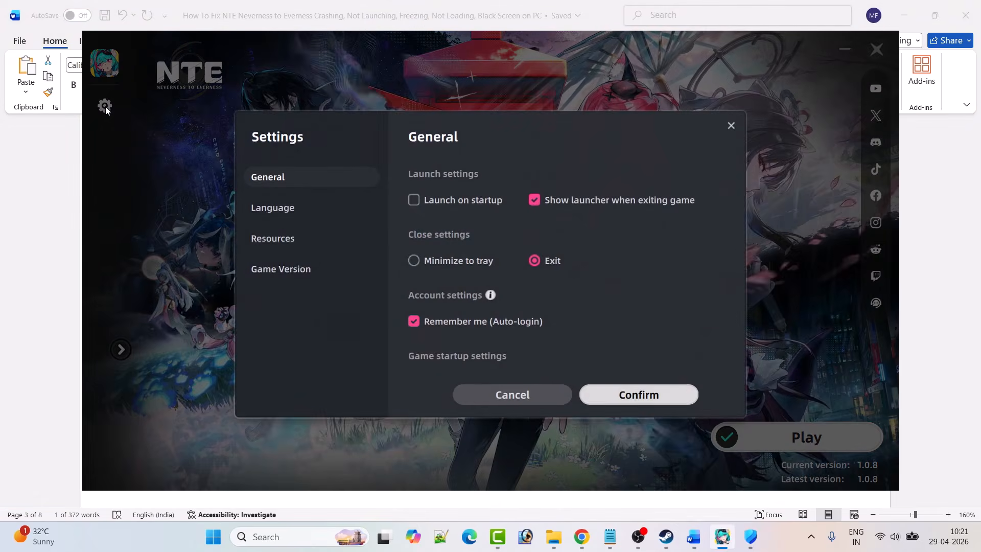
left_click(283, 238)
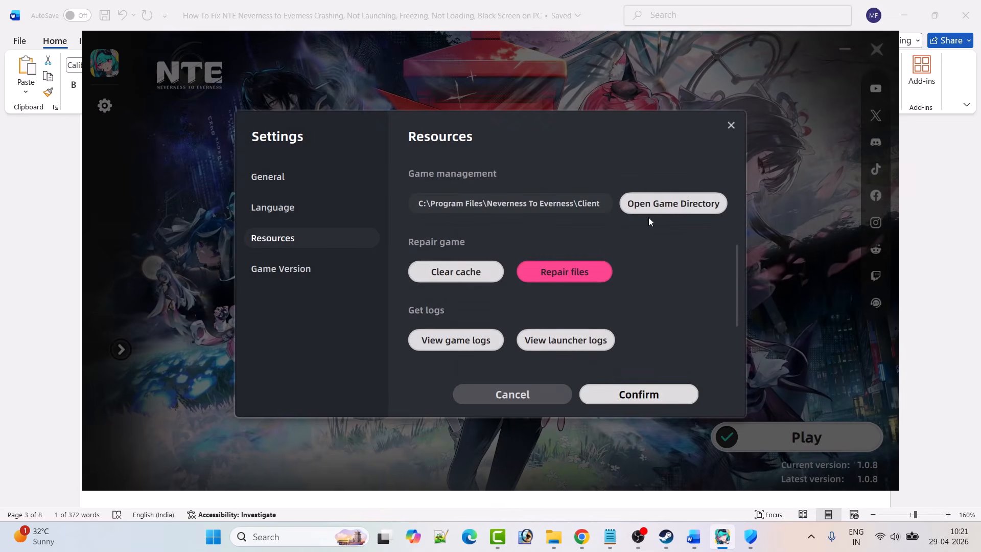
left_click(686, 206)
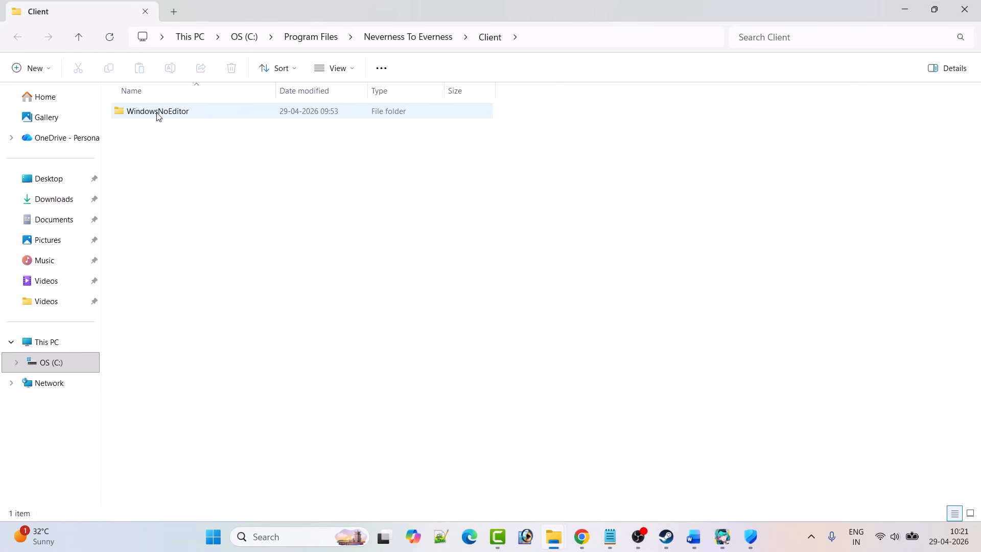
- Browse through WindowsNoEditor, HT and Binaries into the Win64 folder and locate the HTGame application
double_click(174, 116)
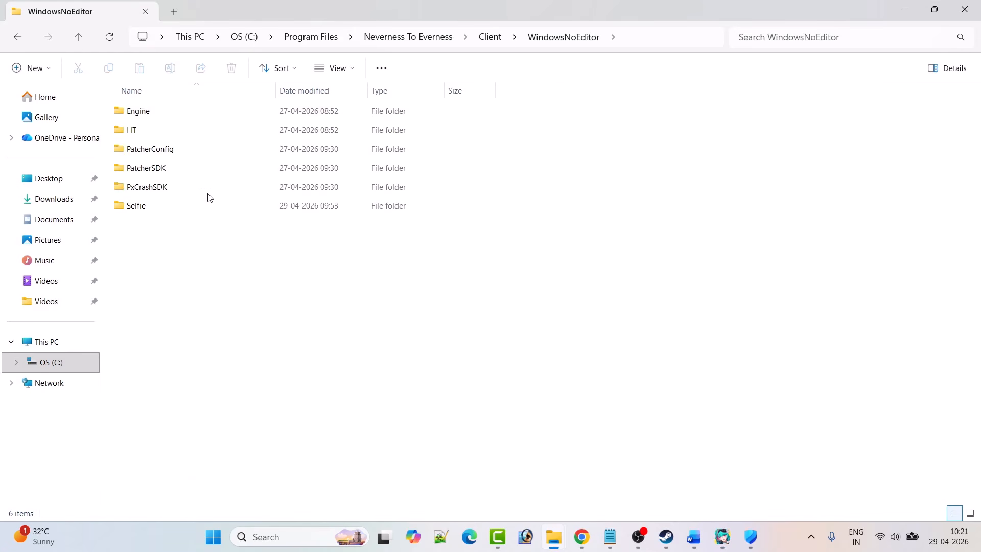
double_click(154, 132)
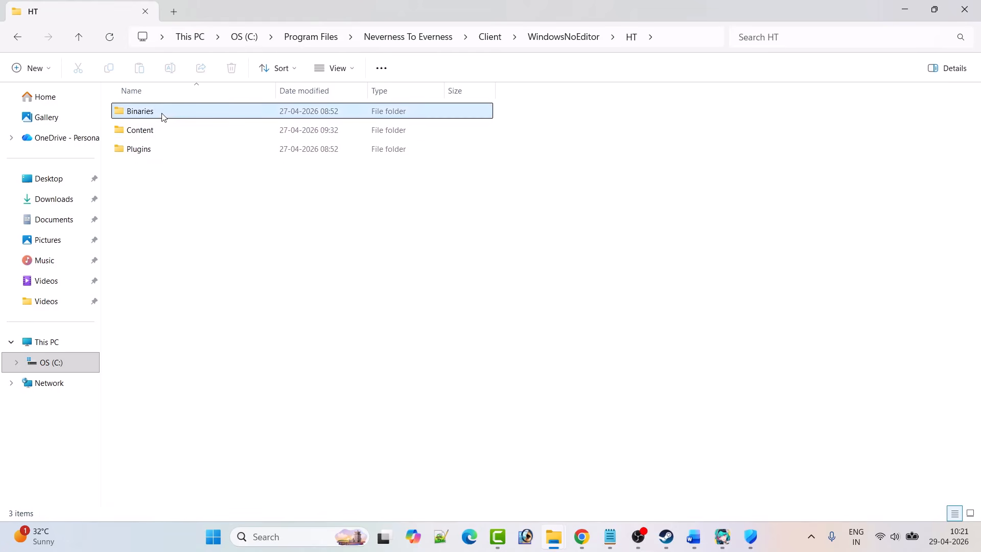
double_click(161, 113)
double_click(163, 118)
scroll(219, 265, "down", 10)
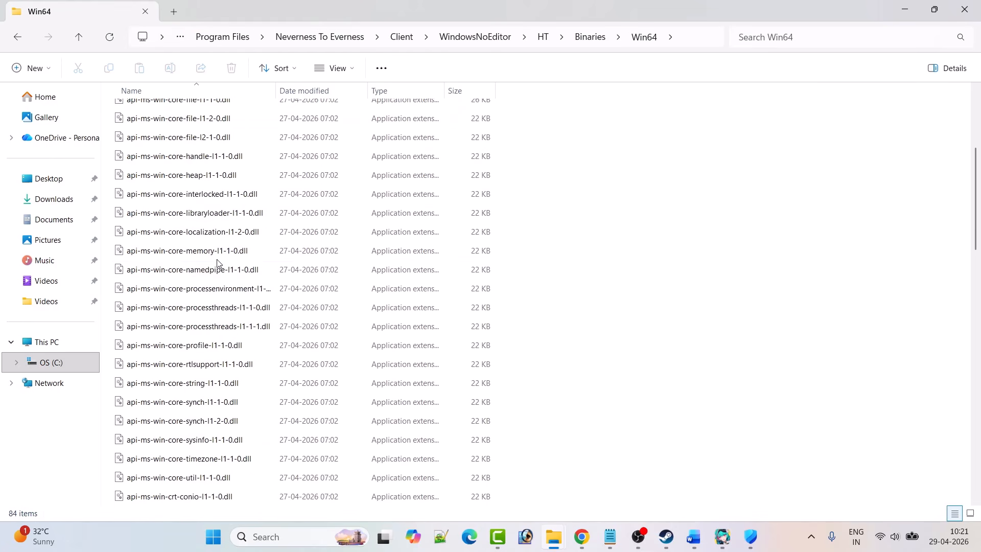
scroll(218, 261, "down", 8)
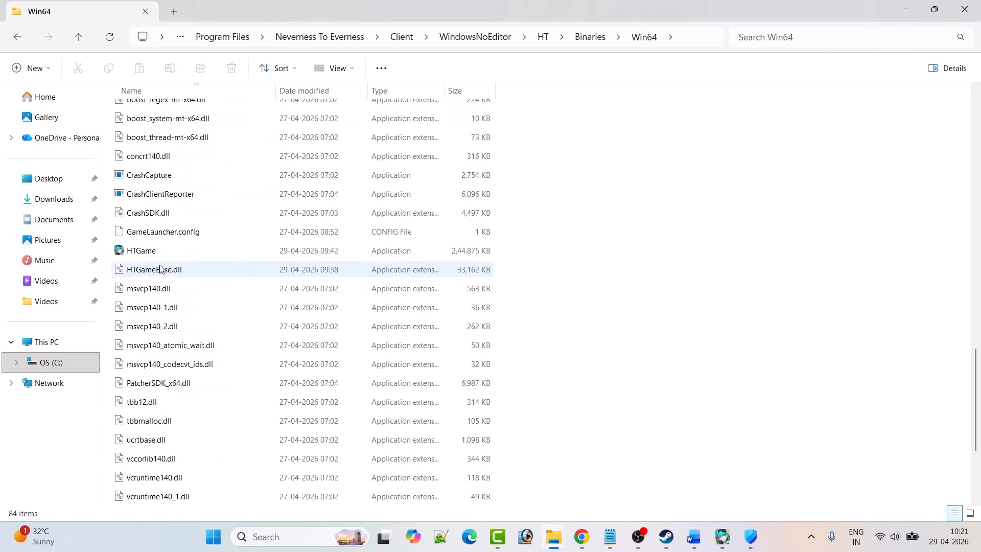
- Set the HTGame application to run as an administrator in its compatibility properties and apply the change
left_click(157, 254)
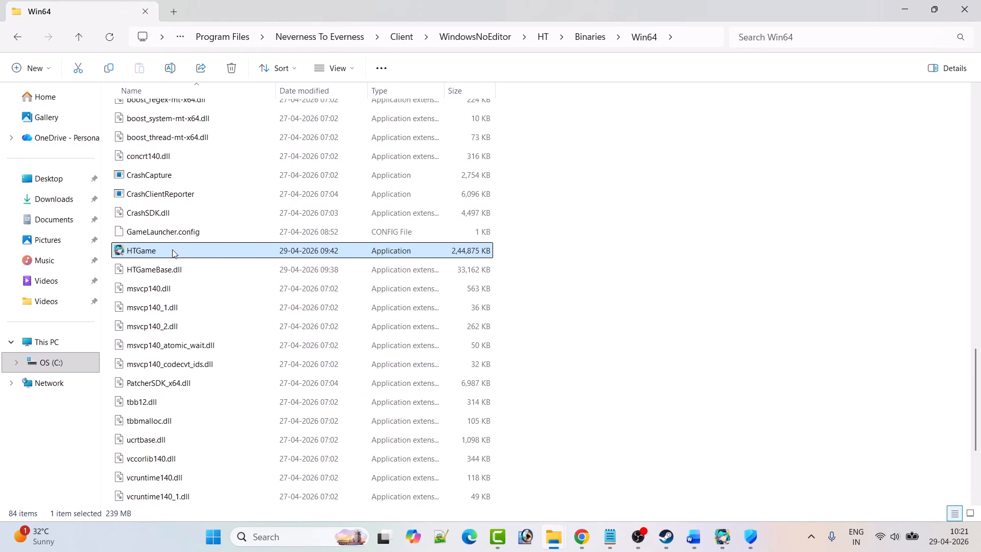
right_click(173, 252)
left_click(240, 357)
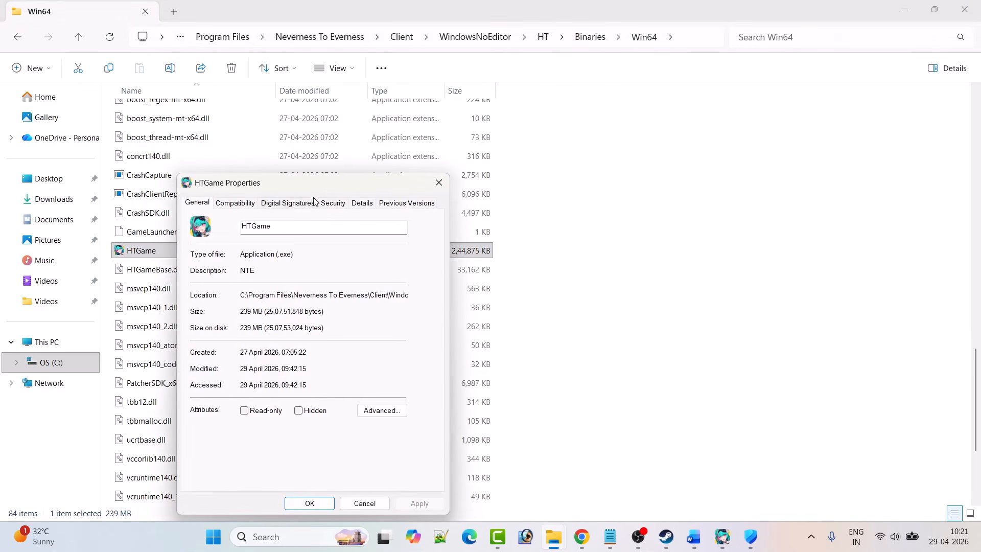
left_click_drag(311, 193, 346, 128)
left_click(270, 139)
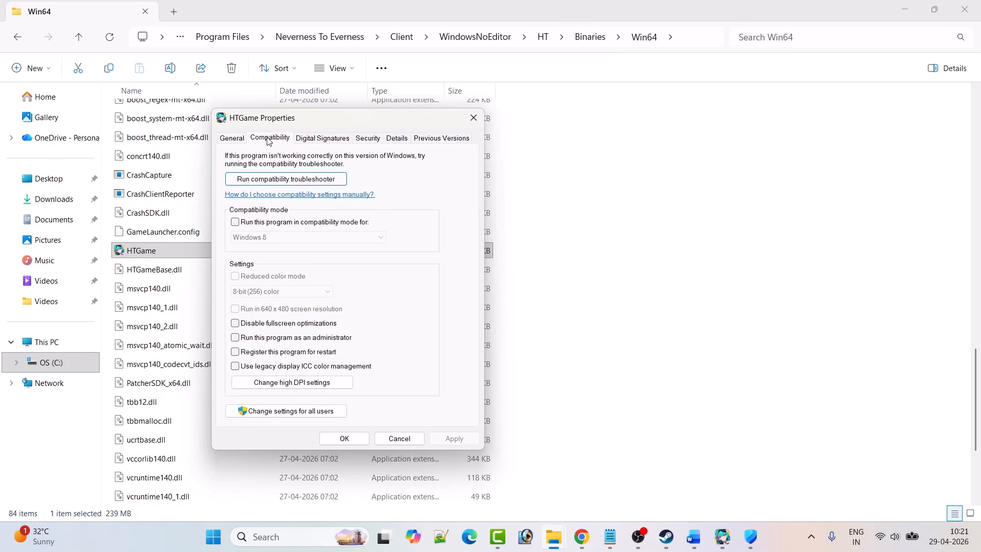
left_click(236, 340)
left_click(431, 440)
left_click(173, 255)
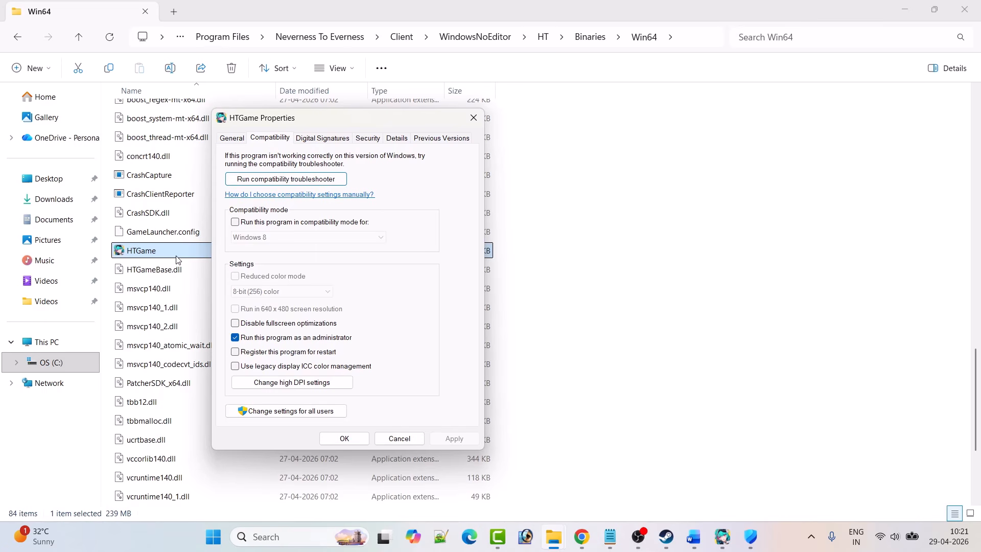
- Turn on compatibility mode for HTGame with Windows 8 and apply the change
left_click(297, 278)
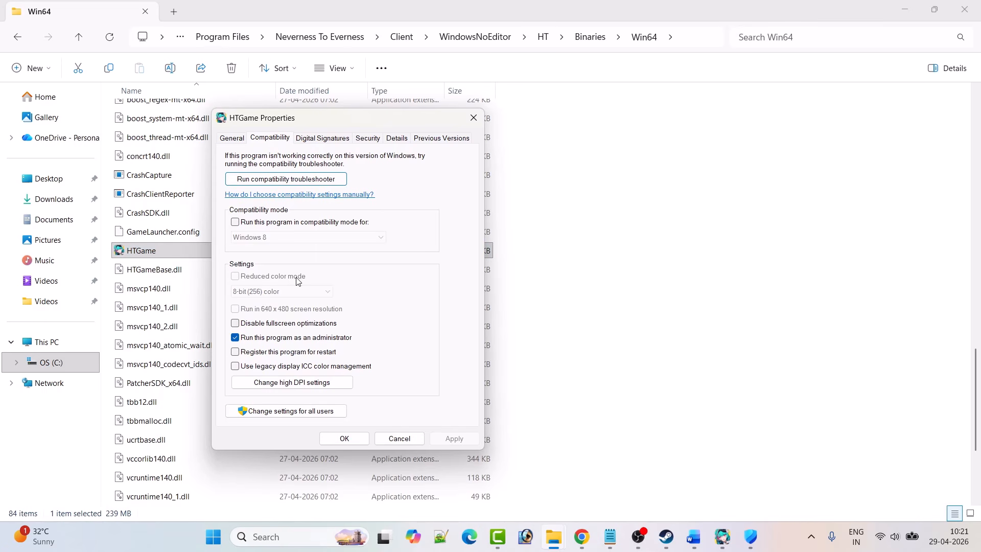
left_click(238, 224)
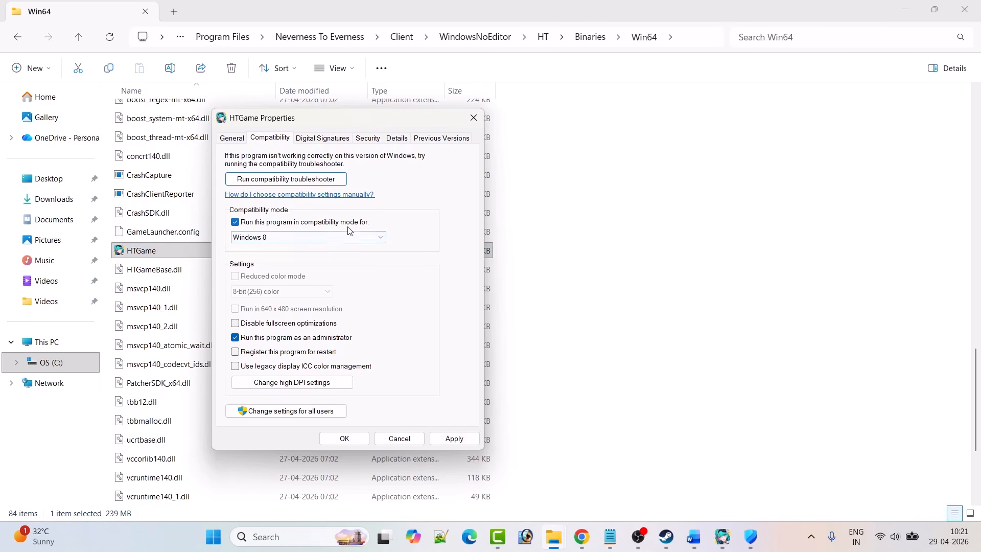
left_click(314, 234)
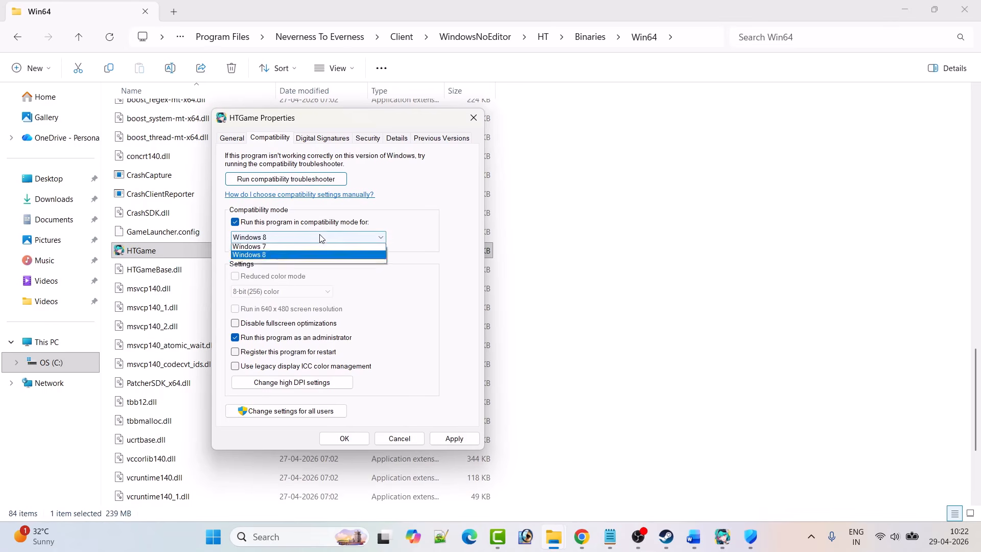
left_click(280, 277)
left_click(454, 439)
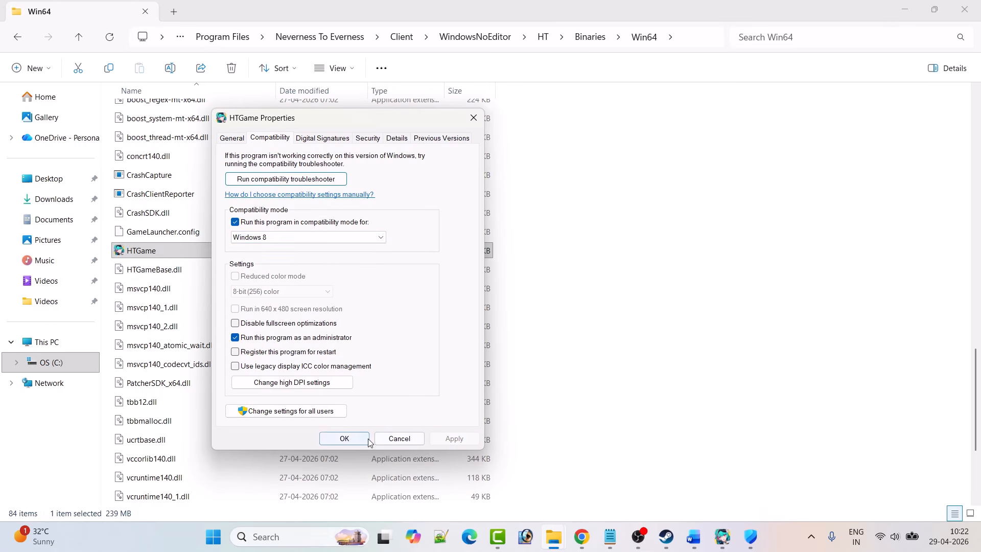
left_click(148, 253)
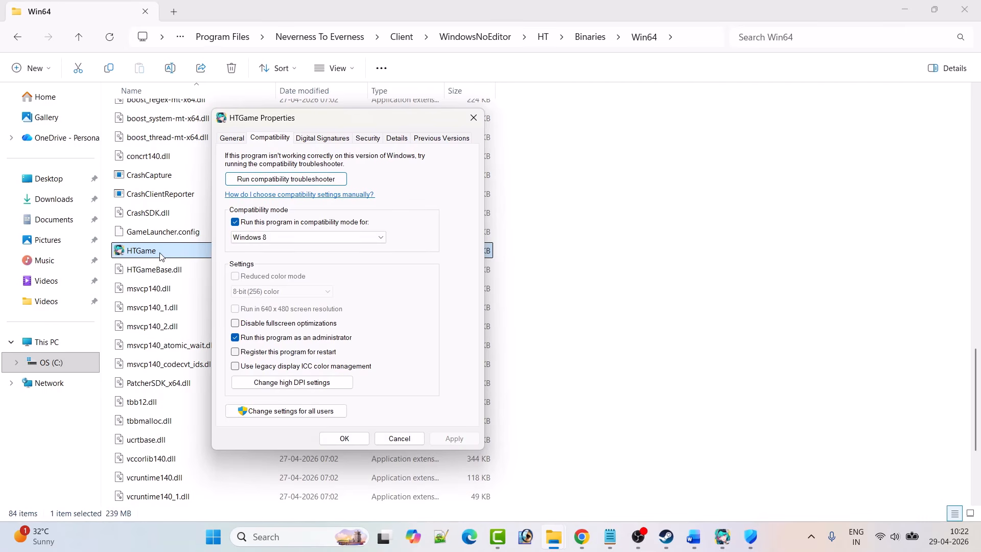
- Switch the HTGame compatibility mode to Windows 7 and apply the change
left_click(364, 265)
left_click(357, 237)
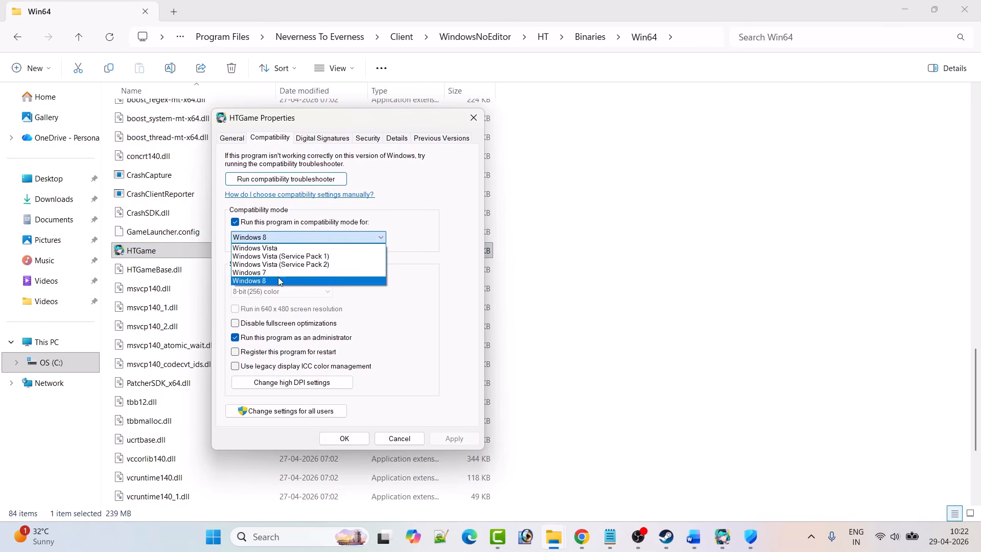
left_click(280, 279)
left_click(454, 439)
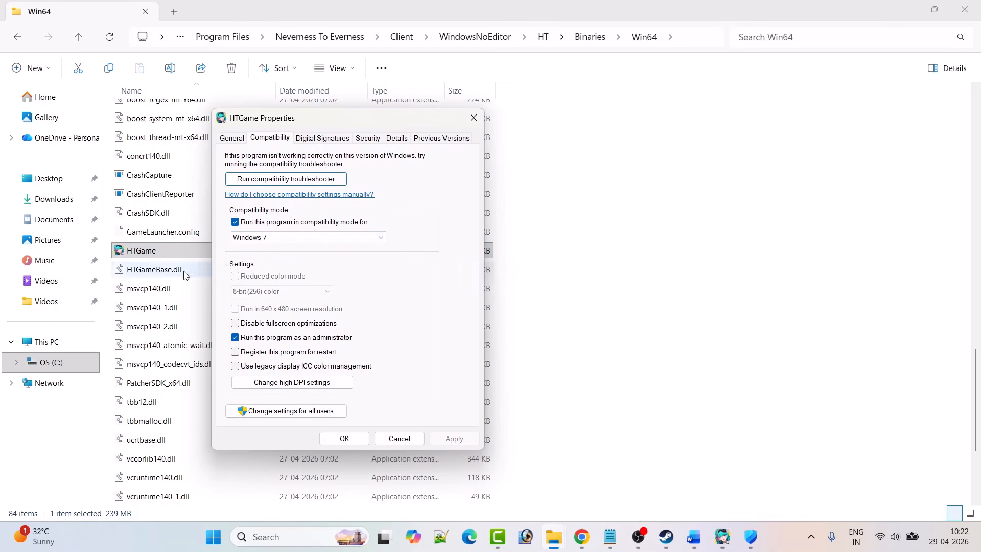
left_click(165, 255)
- Disable fullscreen optimizations for HTGame and apply the change
left_click(376, 285)
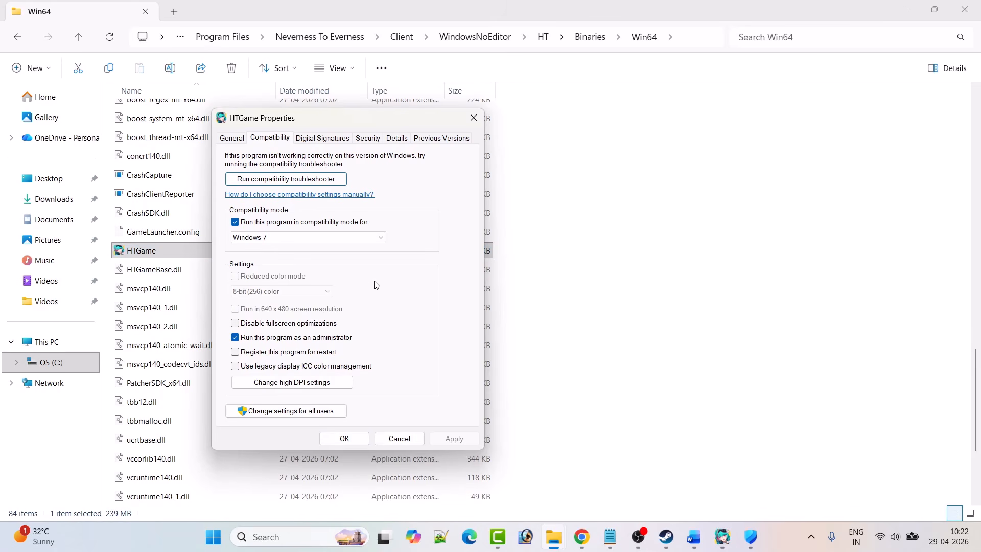
left_click(236, 325)
left_click(437, 440)
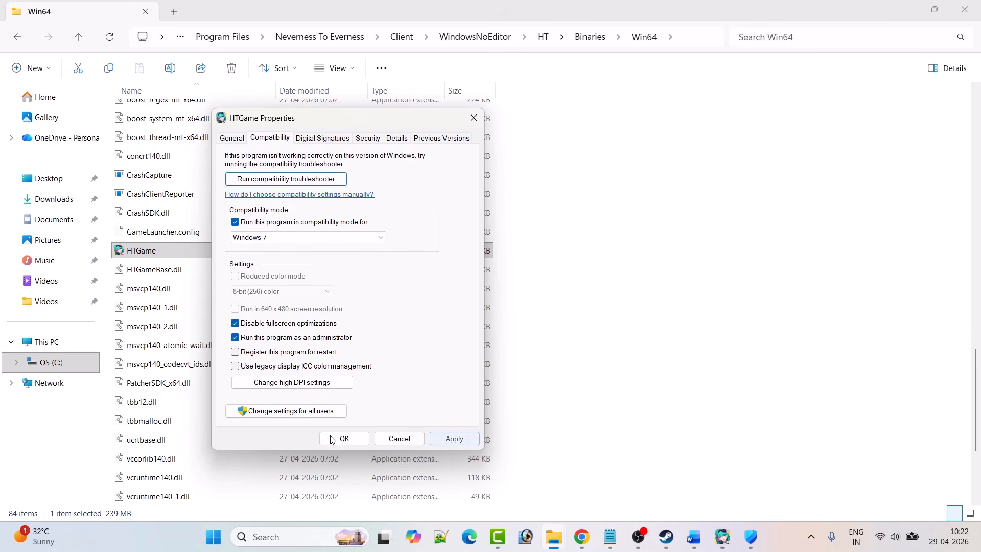
- Clear the compatibility mode, fullscreen optimization and run-as-administrator options of HTGame, and close its properties
left_click(147, 256)
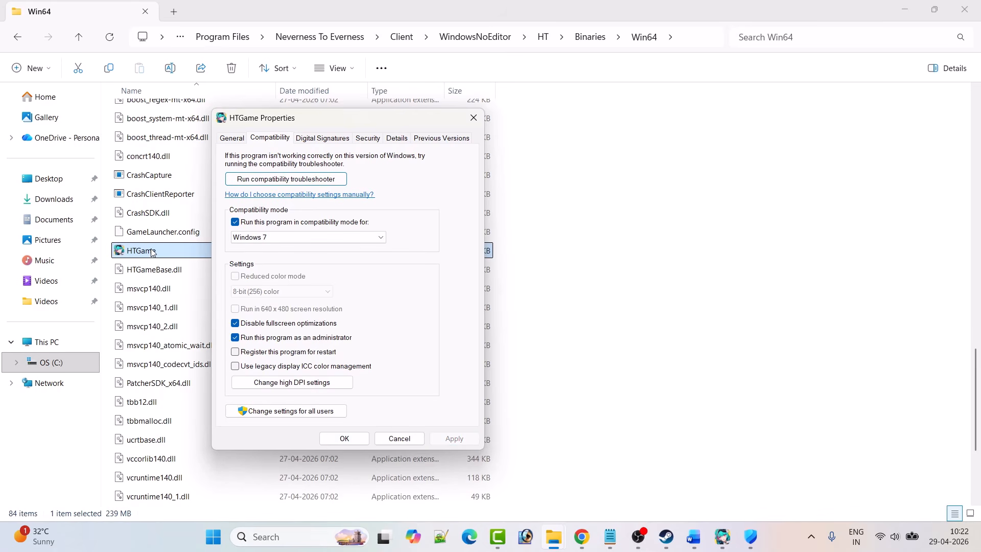
left_click(235, 221)
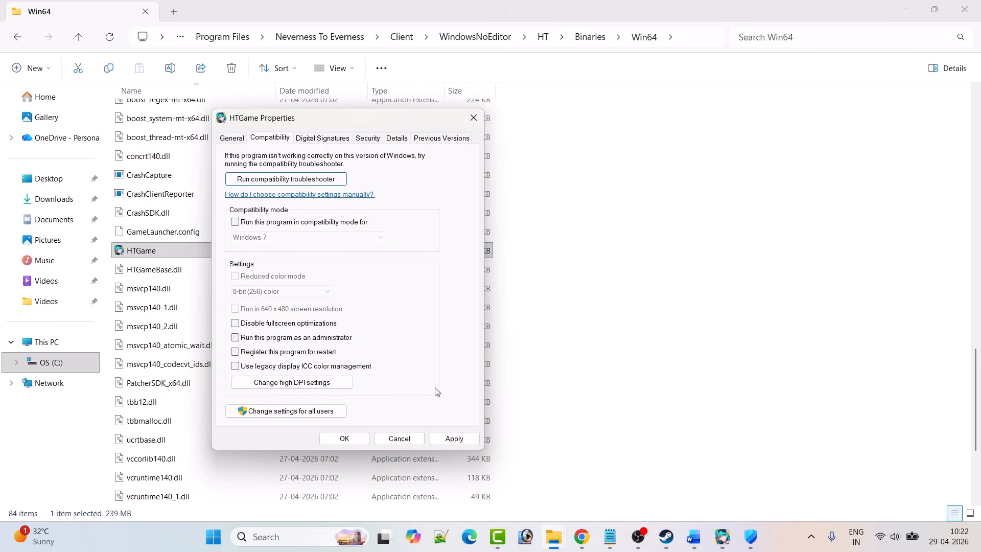
left_click(343, 438)
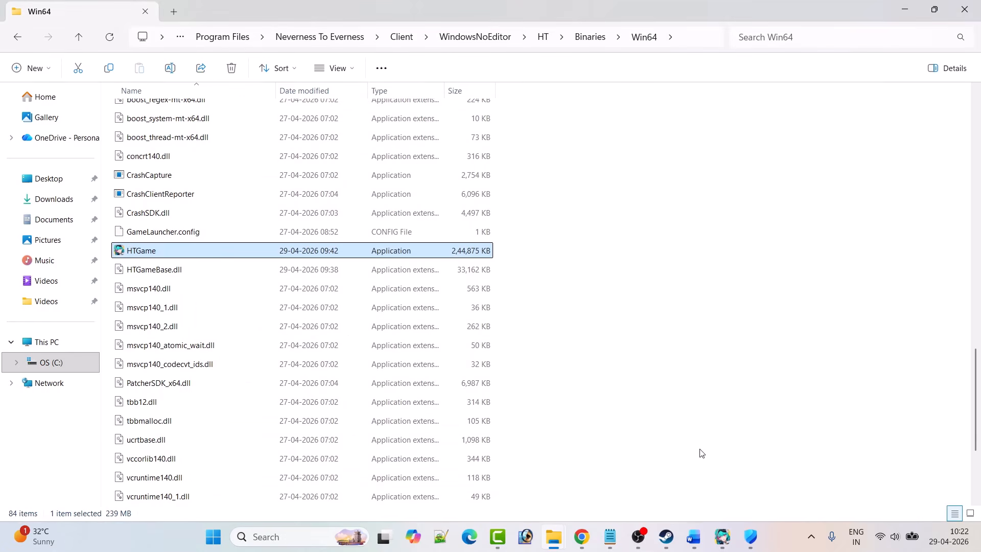
- Switch to the Word troubleshooting document and read Fix 6 about updating the NVIDIA, AMD or Intel graphics driver
left_click(694, 536)
scroll(572, 373, "down", 10)
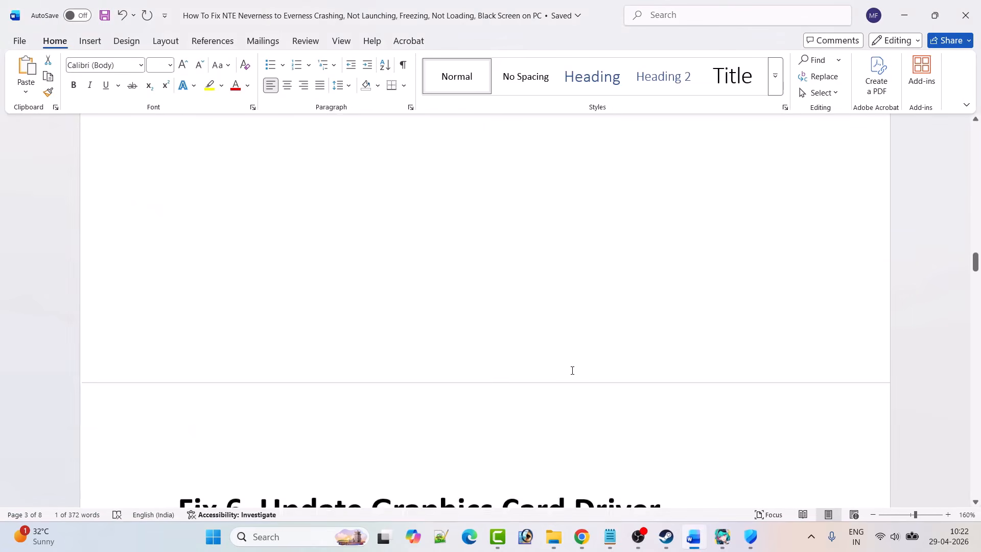
scroll(390, 219, "down", 1)
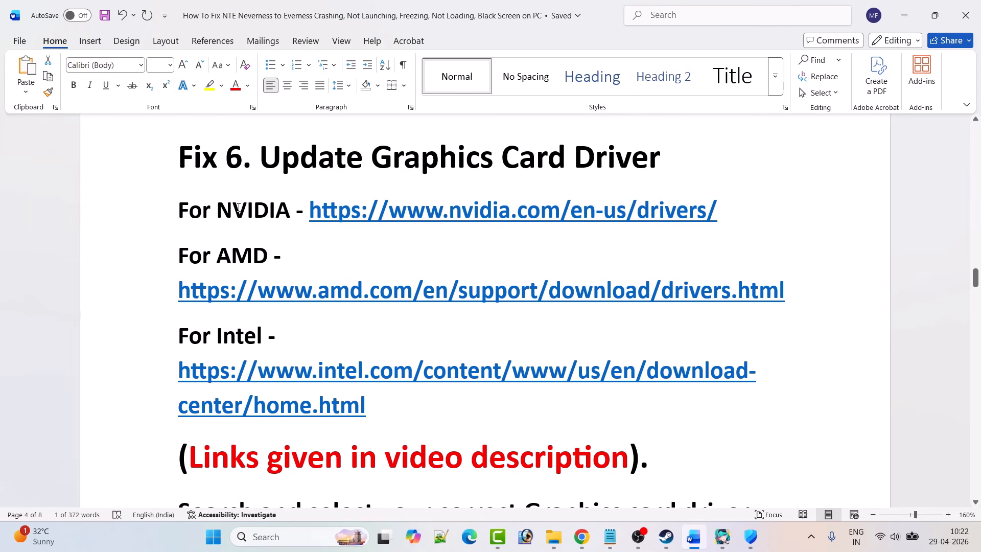
scroll(326, 208, "down", 1)
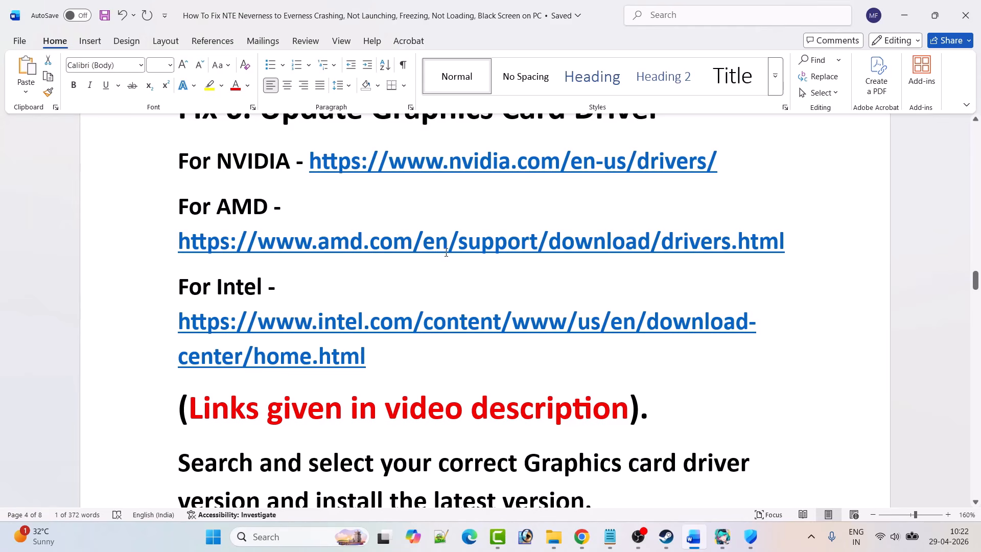
scroll(446, 250, "down", 1)
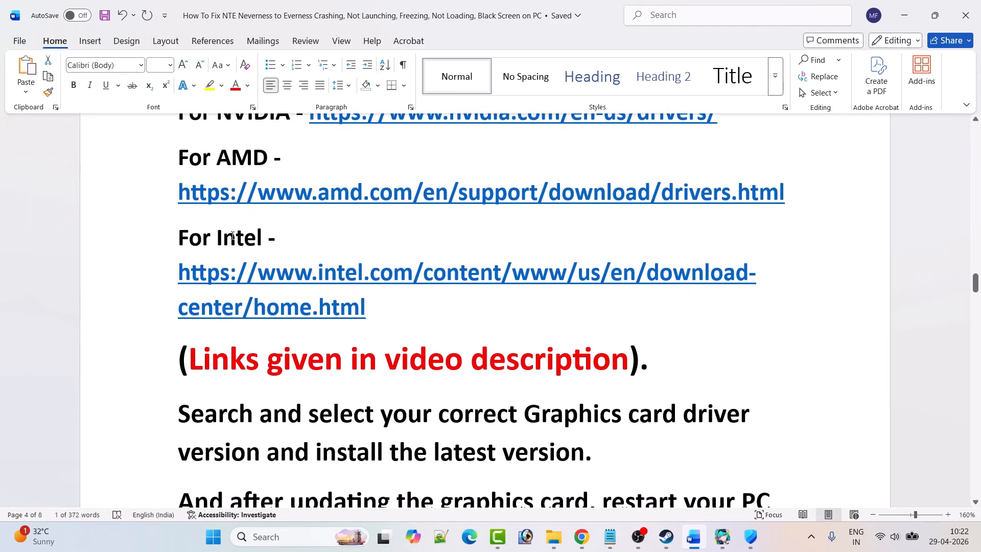
scroll(378, 278, "down", 1)
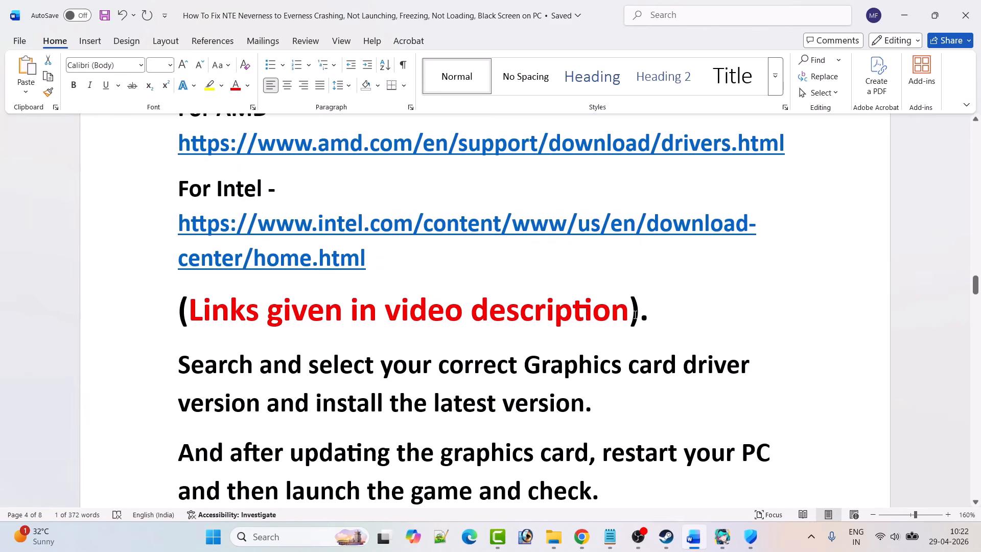
scroll(635, 314, "down", 3)
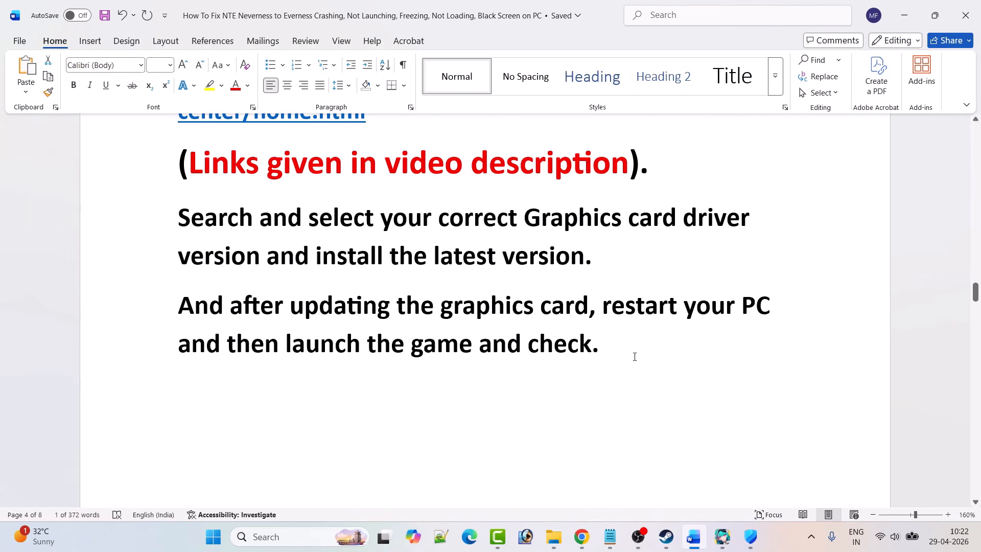
scroll(635, 357, "up", 5)
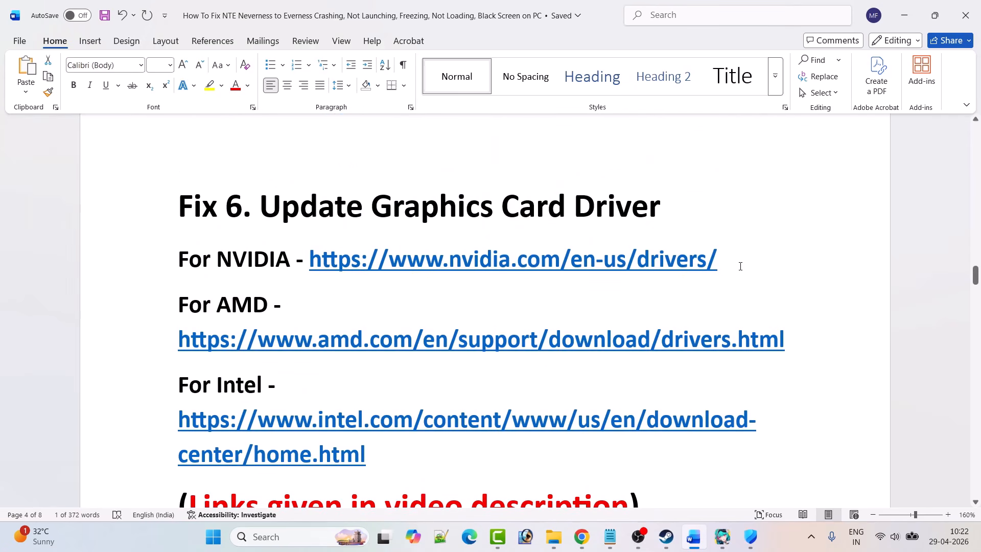
- Copy the NVIDIA drivers link, open it in Chrome and search for GeForce RTX 3050 drivers for Windows 11 in English (US)
left_click_drag(669, 262, 309, 261)
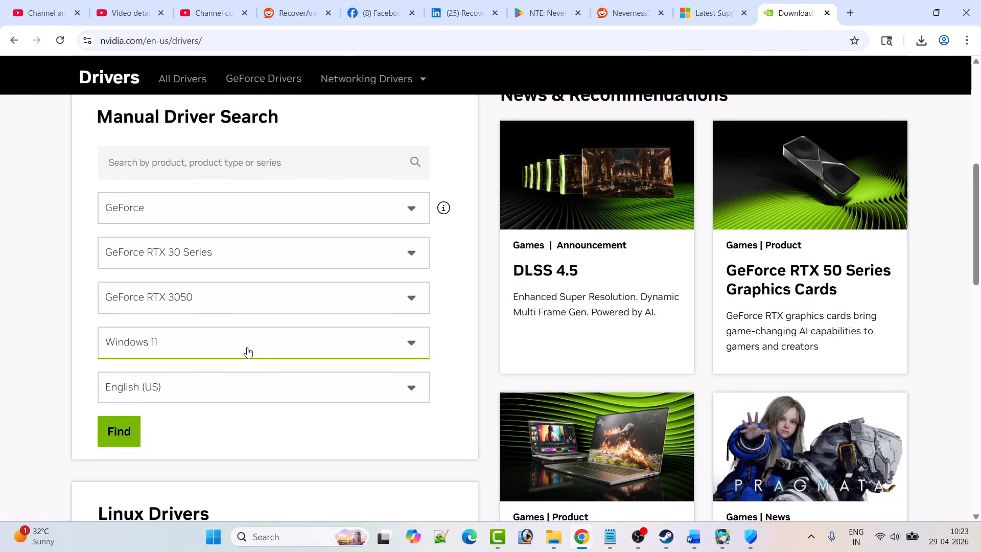
left_click(119, 432)
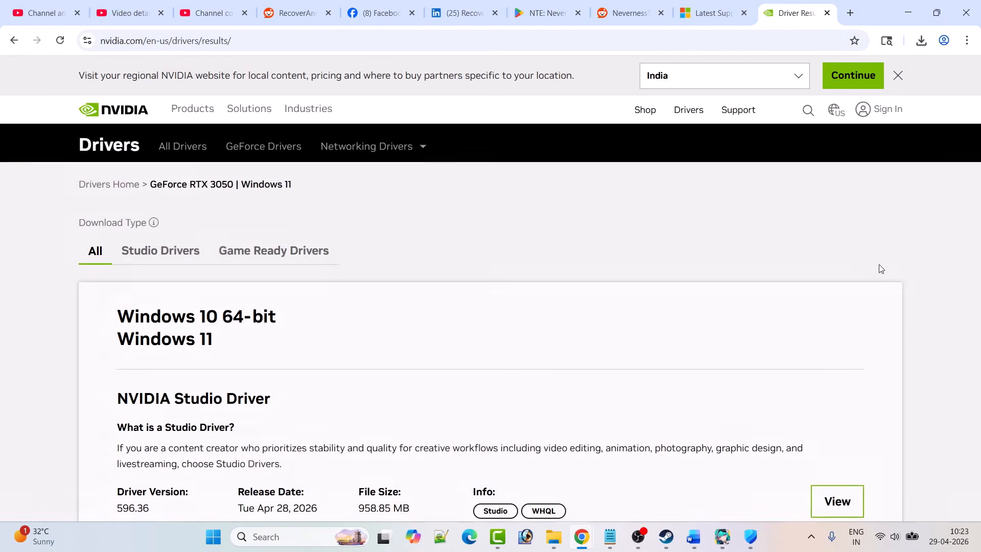
scroll(425, 330, "down", 5)
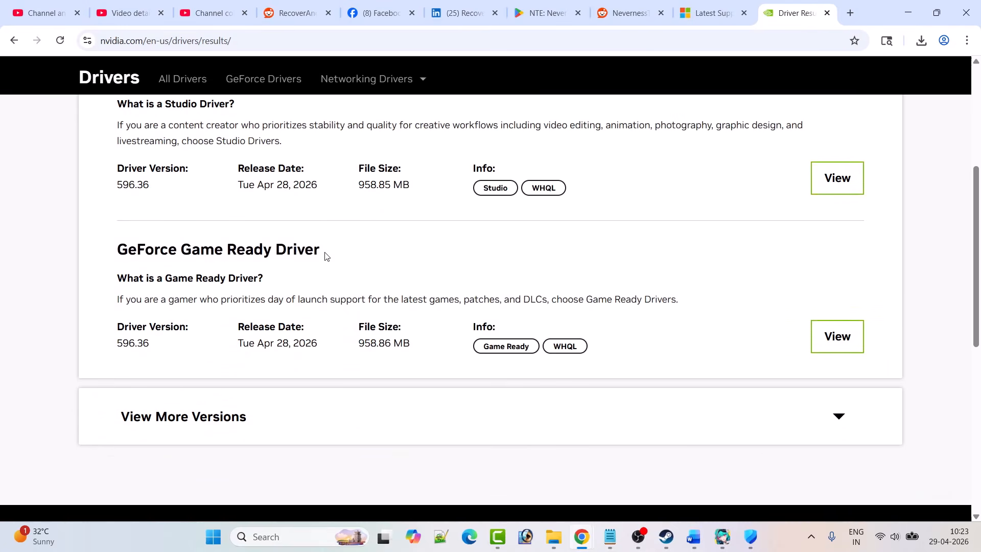
- Open the GeForce Game Ready Driver 596.36 result and download the driver
left_click_drag(327, 256, 115, 250)
left_click(179, 360)
left_click_drag(155, 344, 116, 339)
left_click(186, 361)
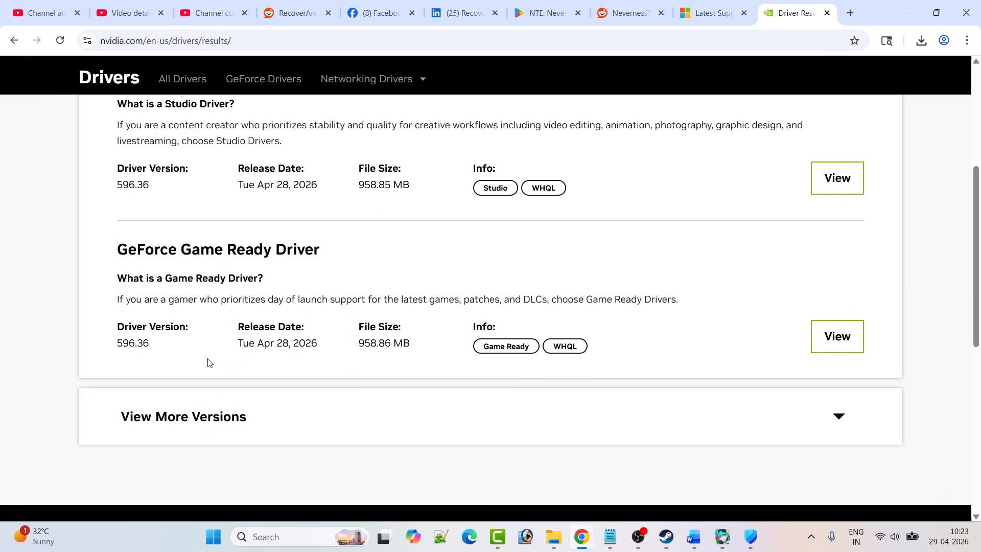
left_click(822, 344)
left_click(219, 464)
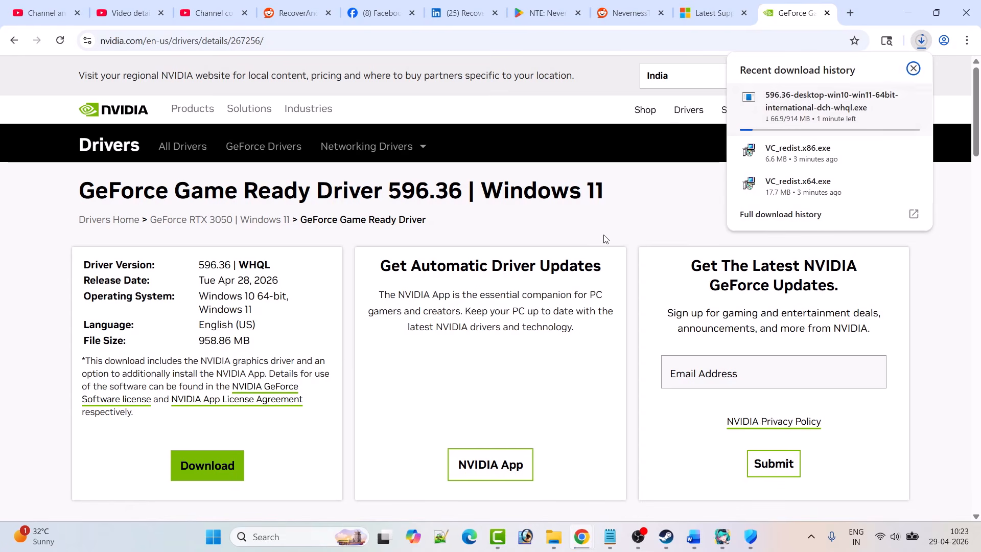
- View the computer's power options in Windows
left_click(212, 537)
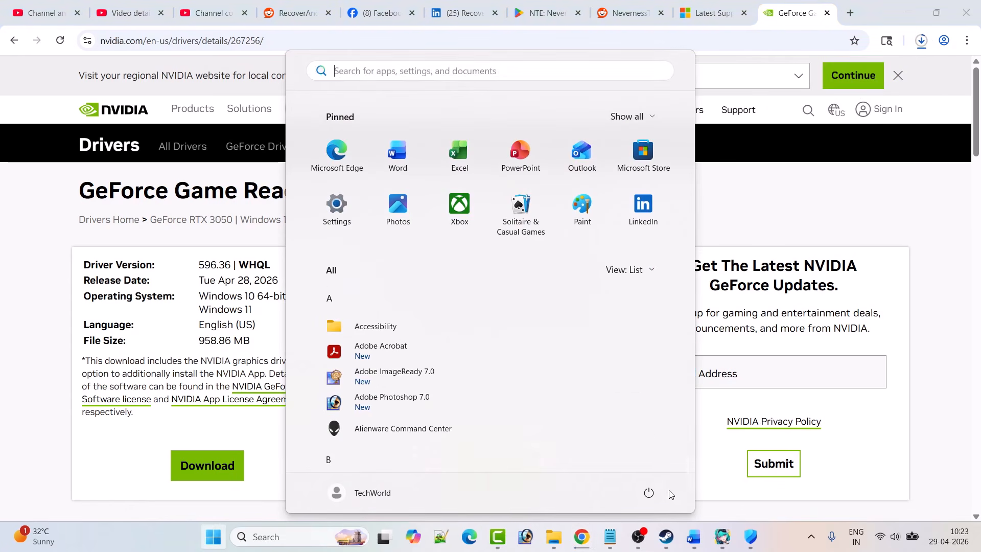
left_click(648, 492)
left_click(648, 464)
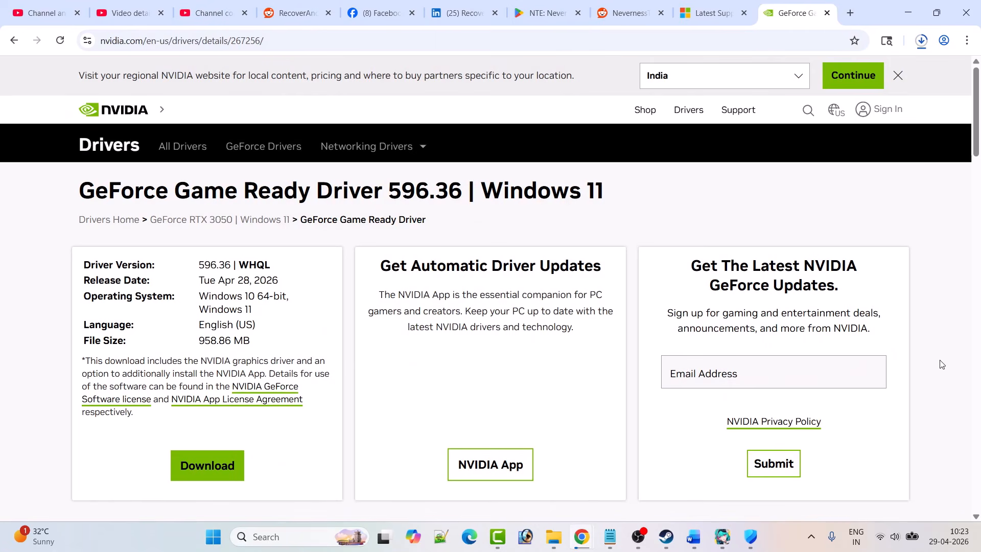
- Switch to the NTE launcher and open the Resources section of its settings for repairing the game files
left_click(722, 538)
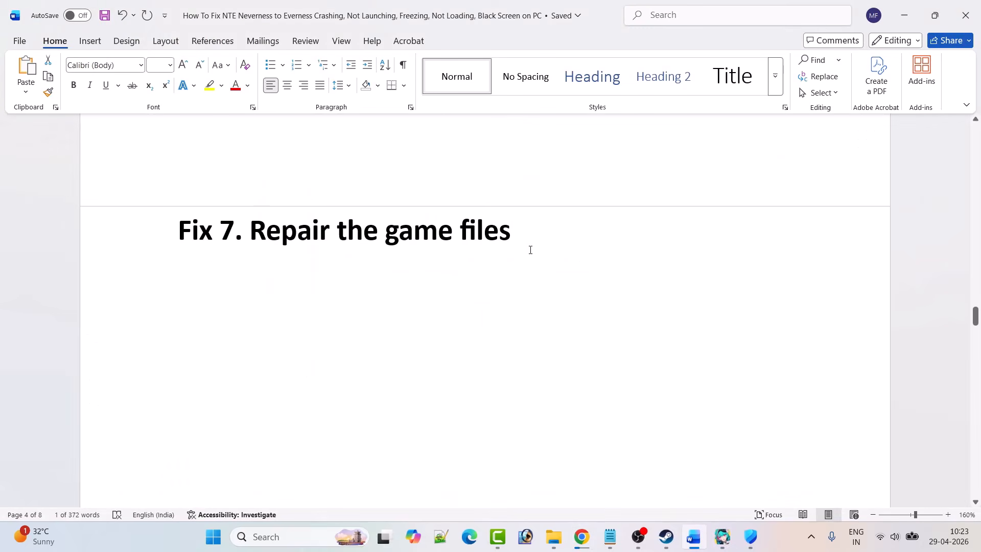
left_click(723, 537)
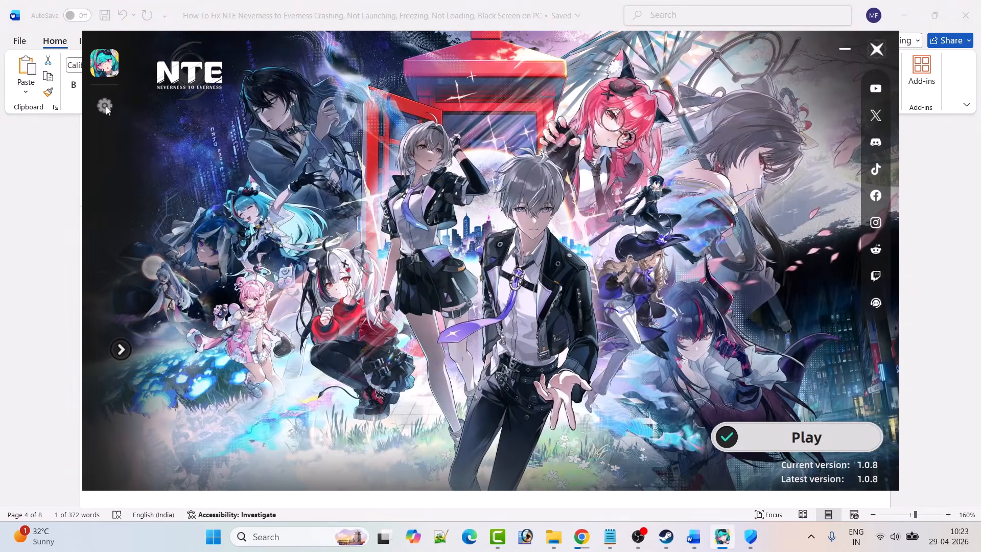
left_click(106, 107)
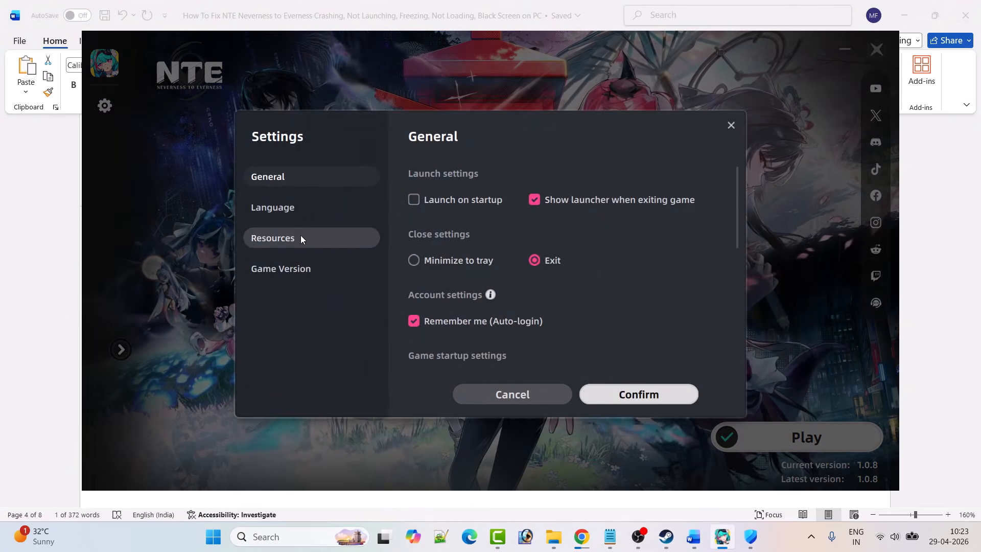
left_click(300, 236)
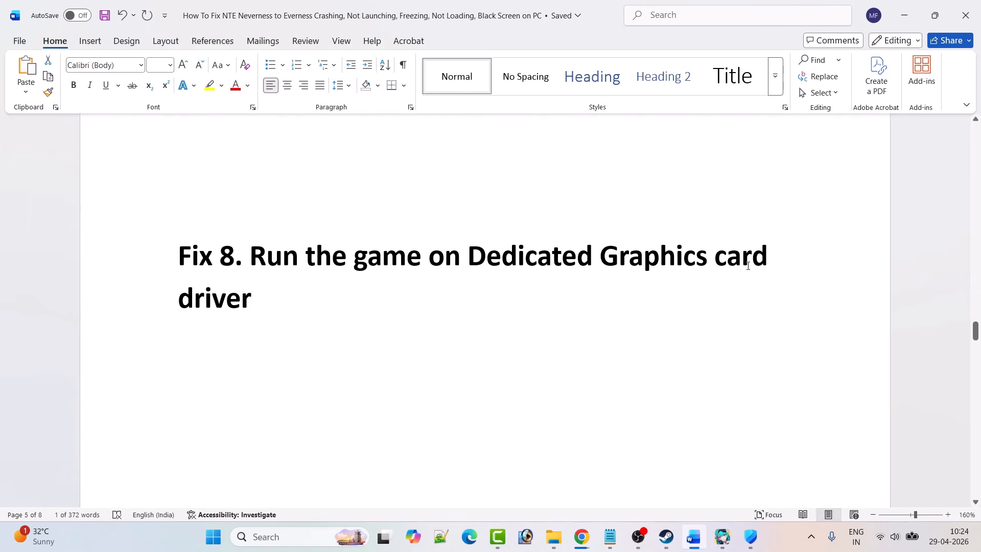
- Search Windows for "graphics" and open the Graphics settings page
left_click(285, 537)
type("graphics")
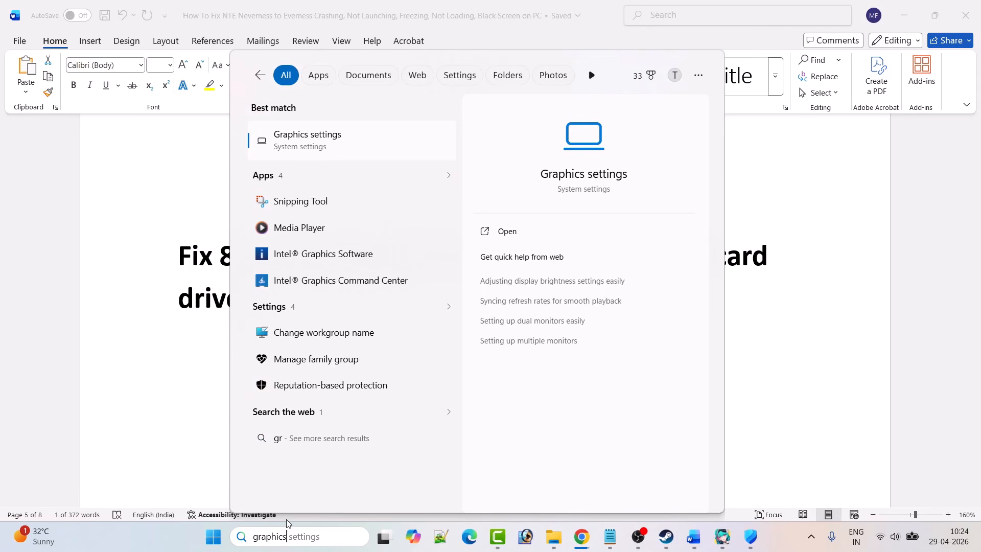
left_click(557, 239)
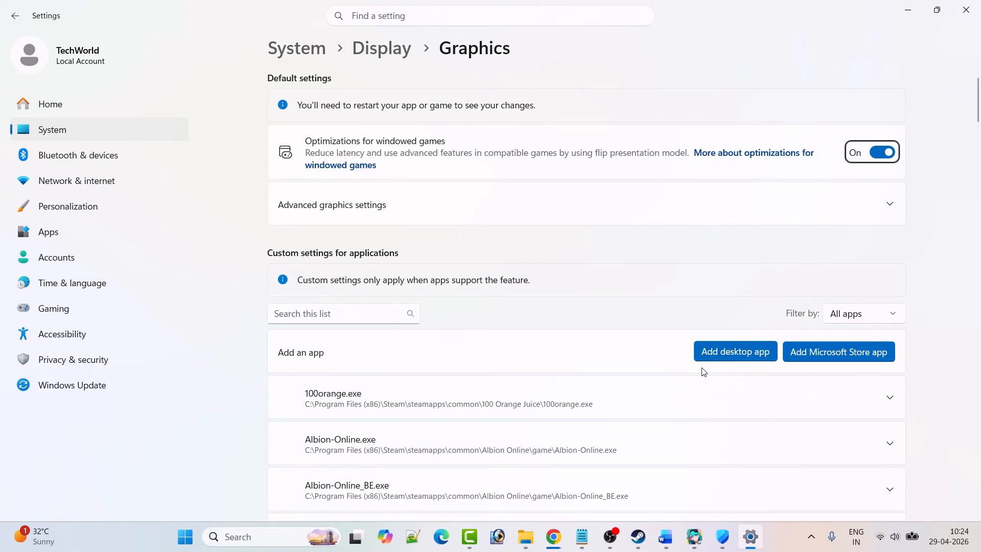
- Start adding a desktop app to the custom graphics settings and browse to C:\Program Files\Neverness To Everness
left_click(743, 357)
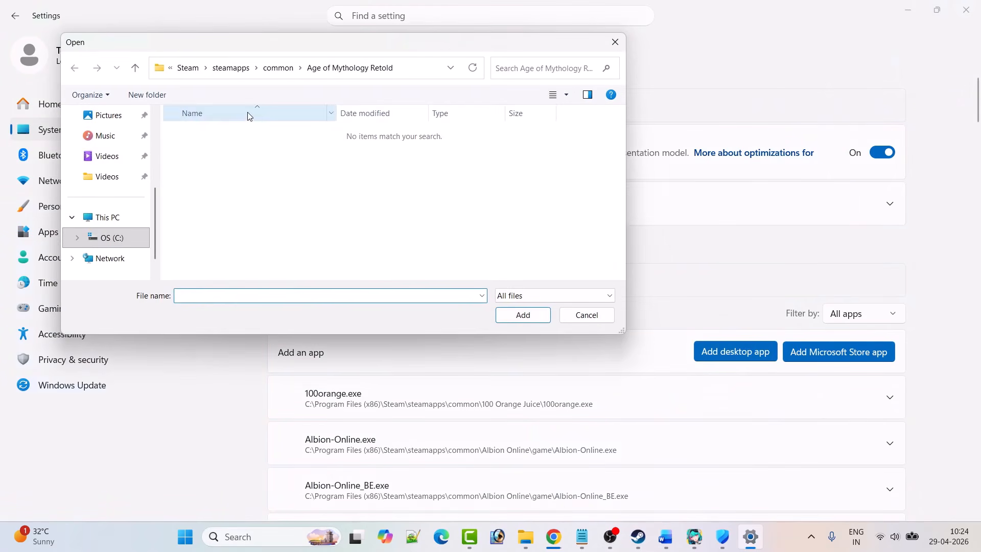
left_click(185, 69)
left_click(185, 70)
double_click(263, 153)
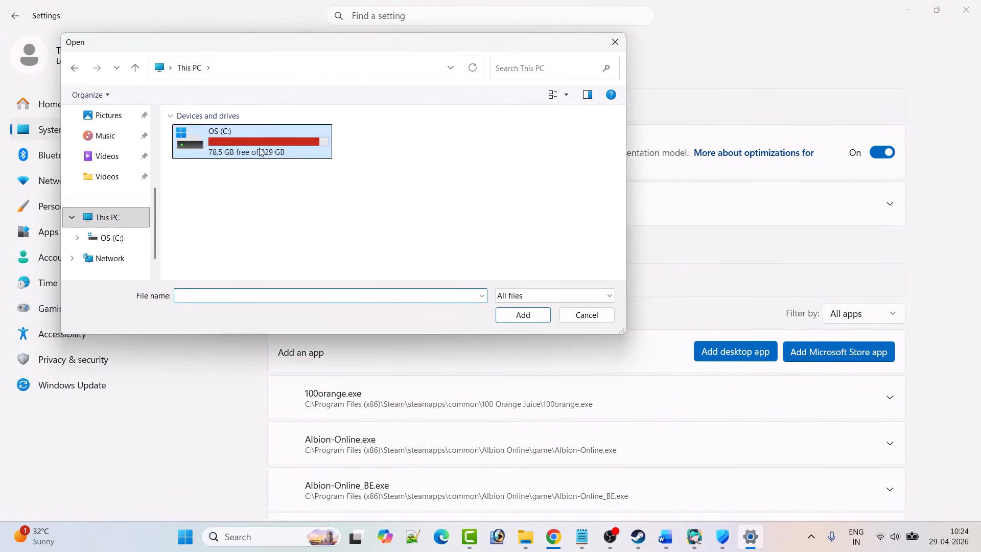
left_click(226, 190)
type("pr")
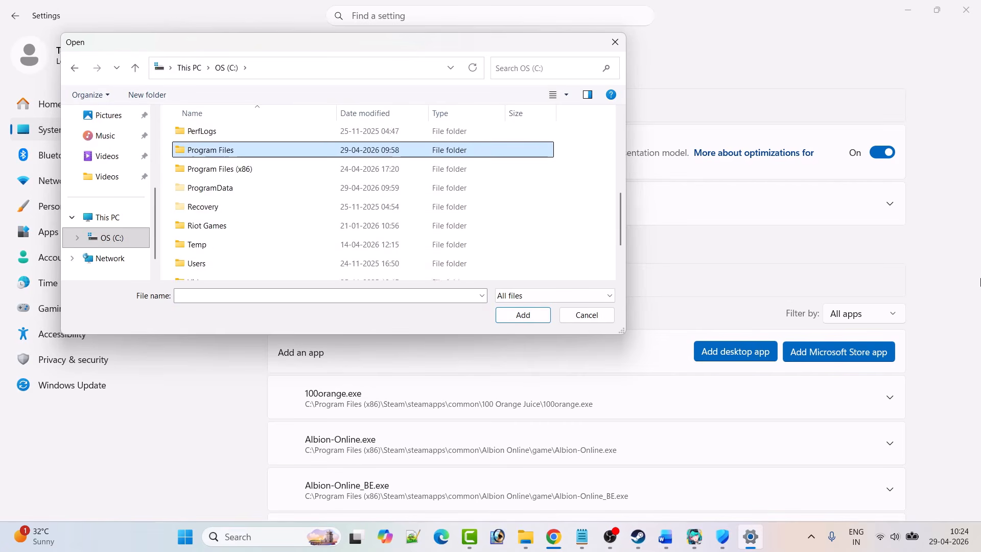
key("Return")
type("n")
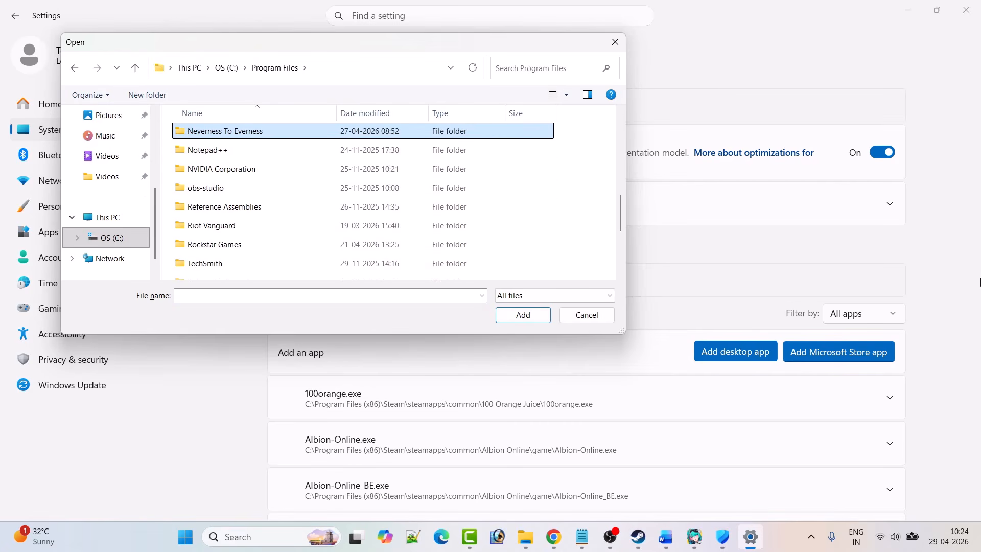
key("Return")
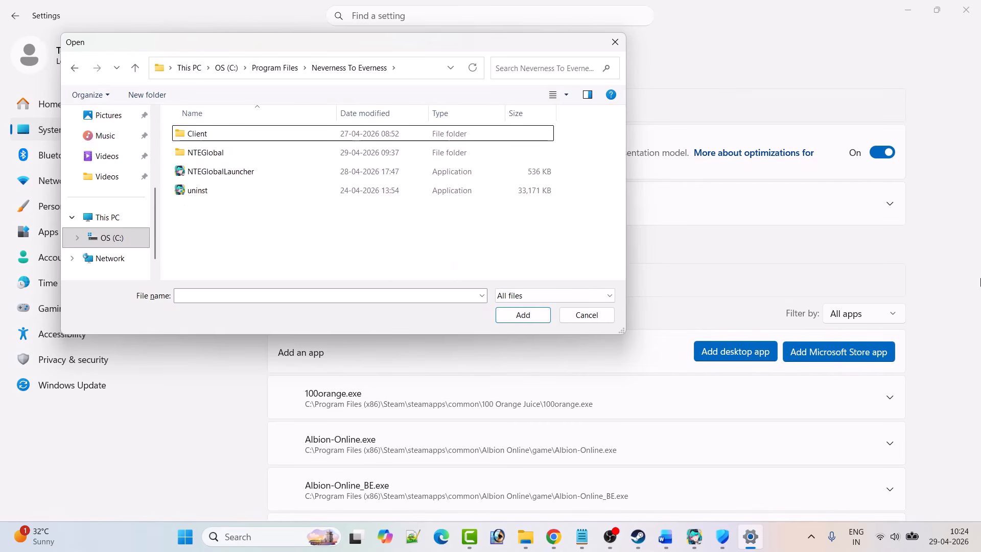
- Add the HTGame application from the Client\WindowsNoEditor\HT\Binaries\Win64 folder to the graphics app list
double_click(215, 139)
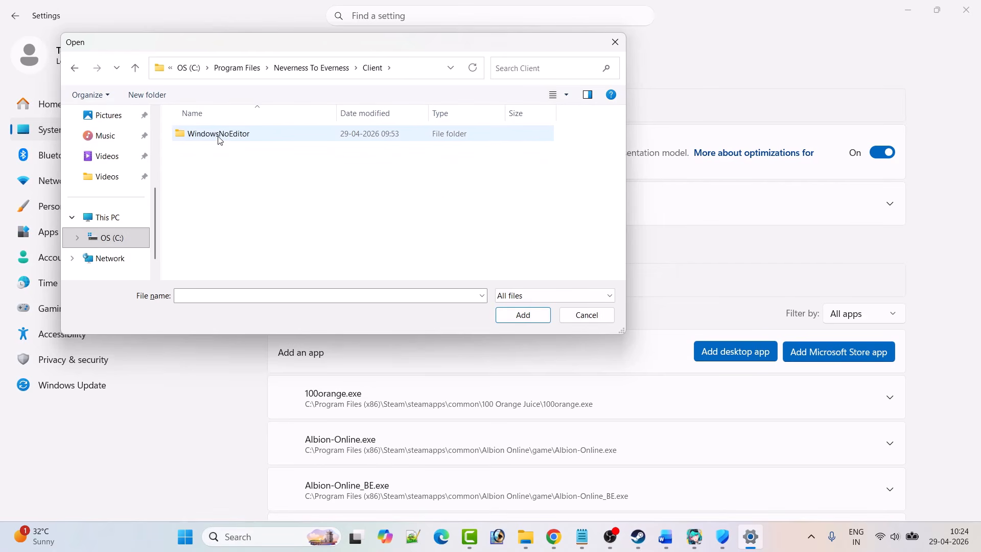
double_click(219, 136)
double_click(204, 153)
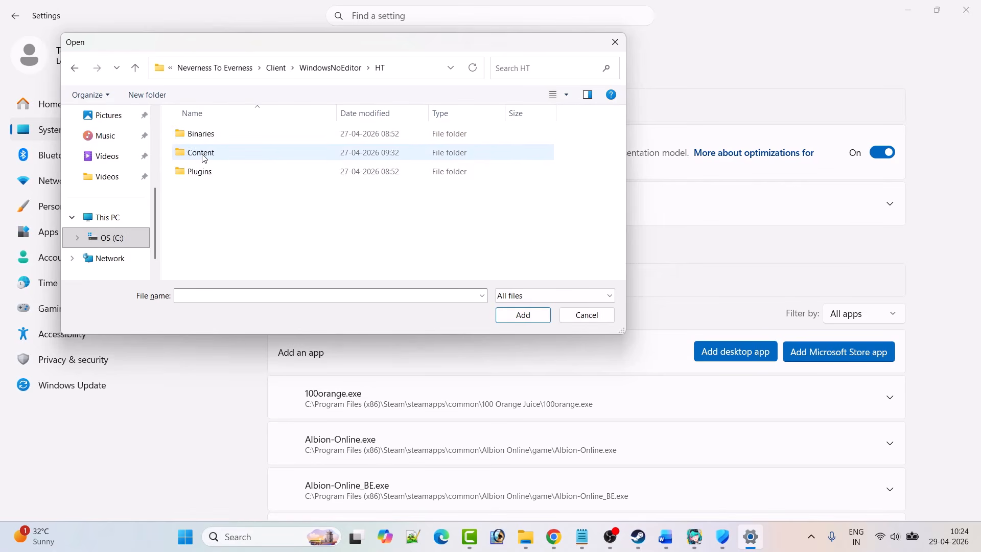
double_click(205, 133)
double_click(224, 137)
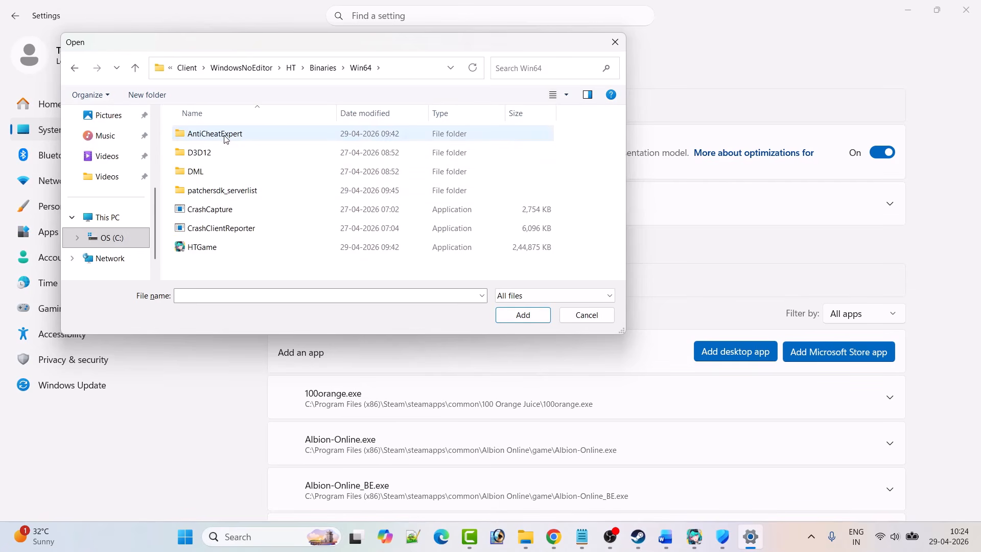
left_click(216, 250)
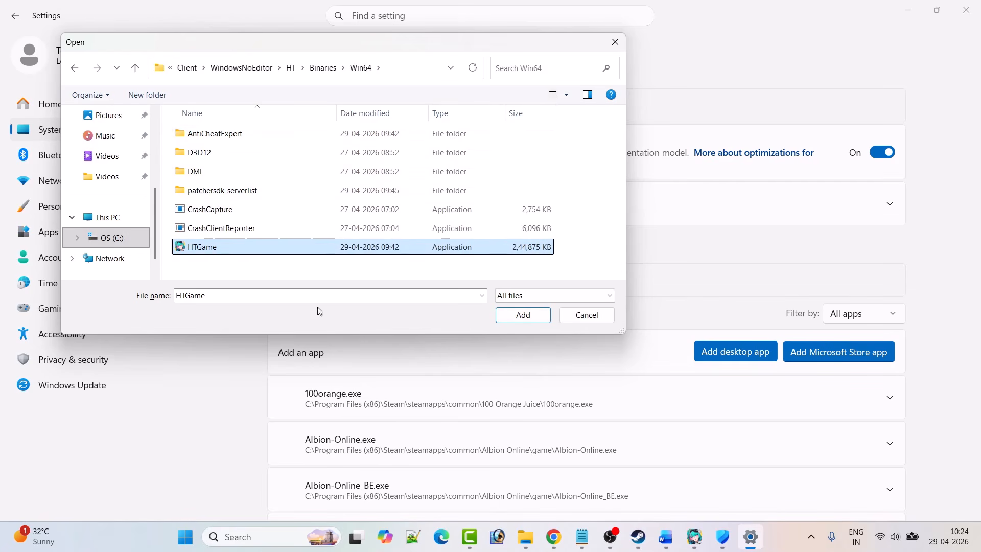
left_click(526, 319)
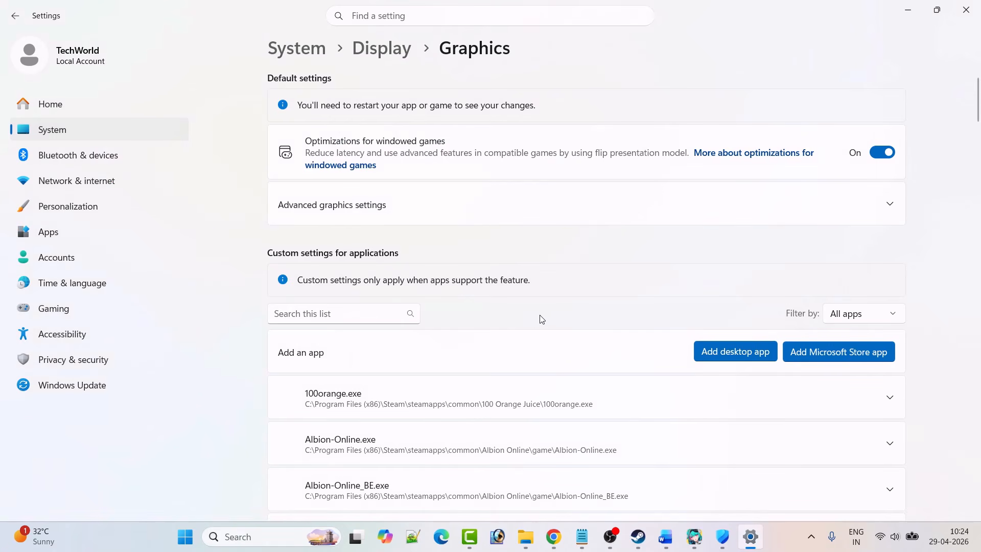
- Find NTE in the custom app list and set its GPU preference to High Performance (NVIDIA GeForce RTX 3050 6GB Laptop GPU)
scroll(542, 320, "down", 10)
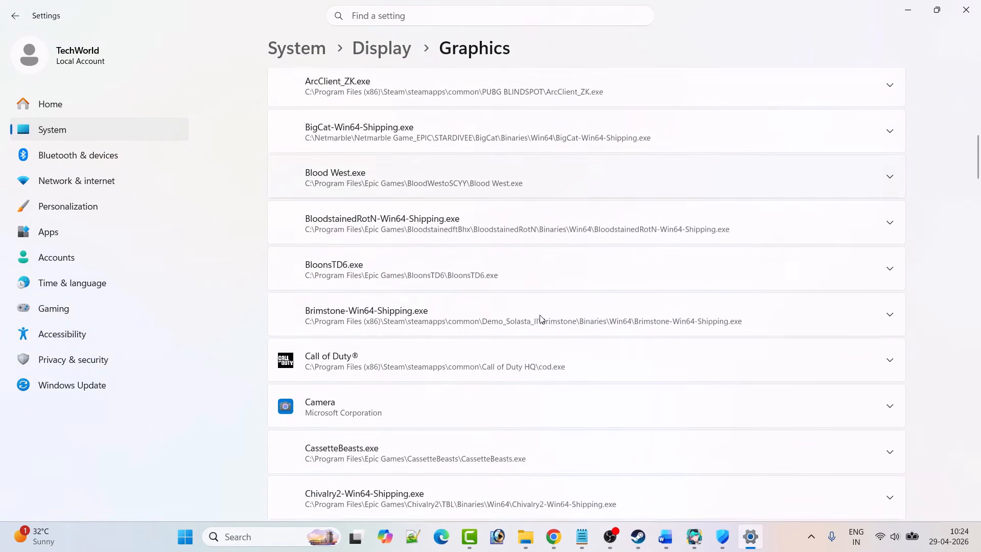
scroll(542, 320, "down", 10)
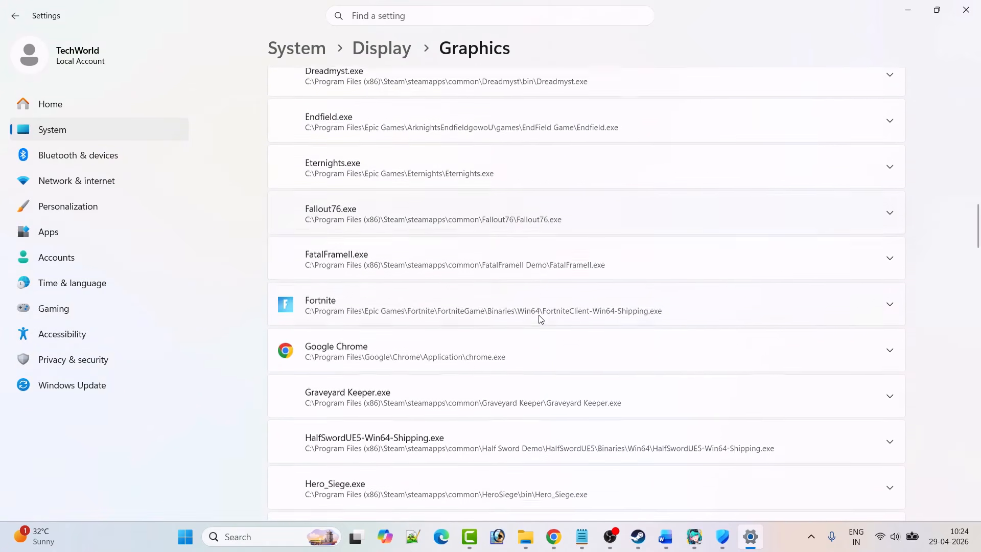
scroll(540, 320, "down", 10)
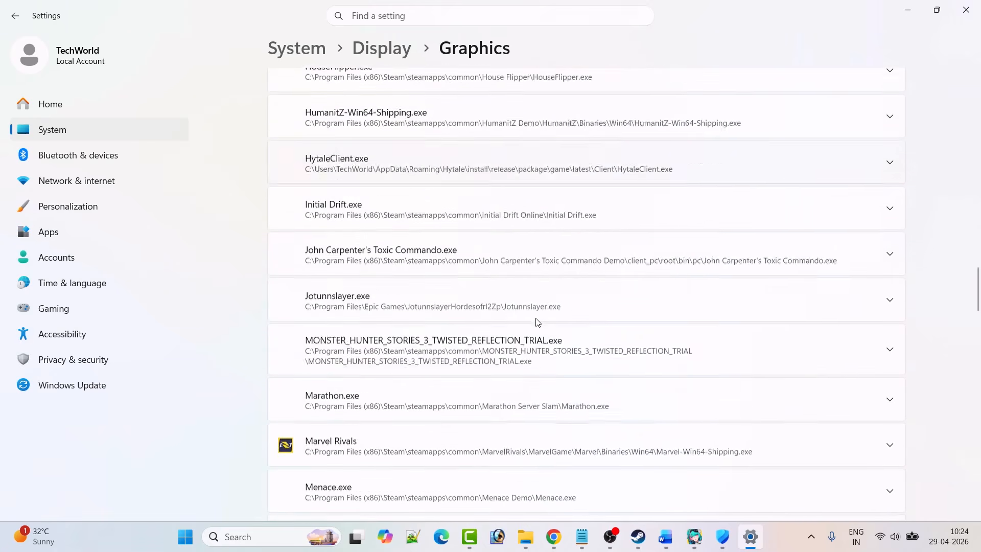
scroll(537, 322, "down", 10)
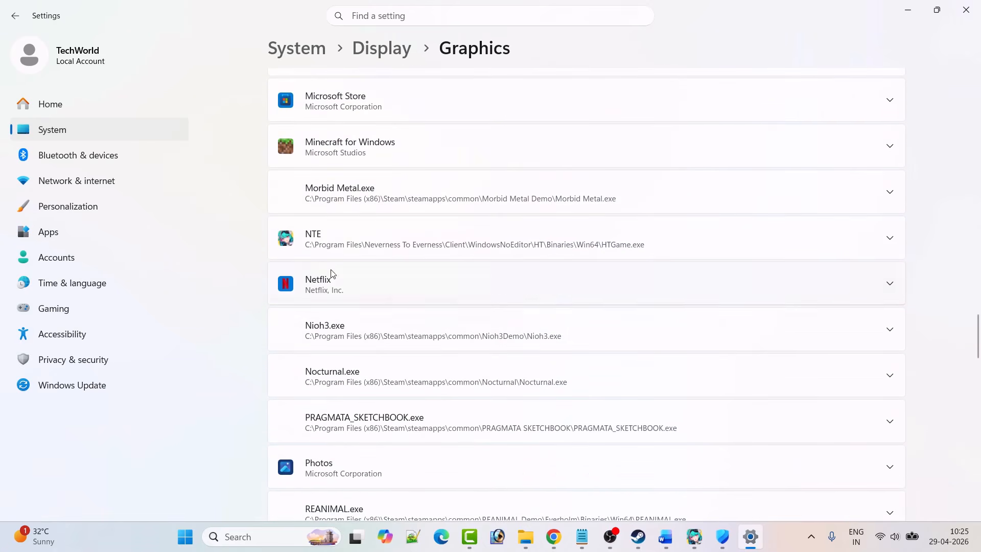
left_click(475, 246)
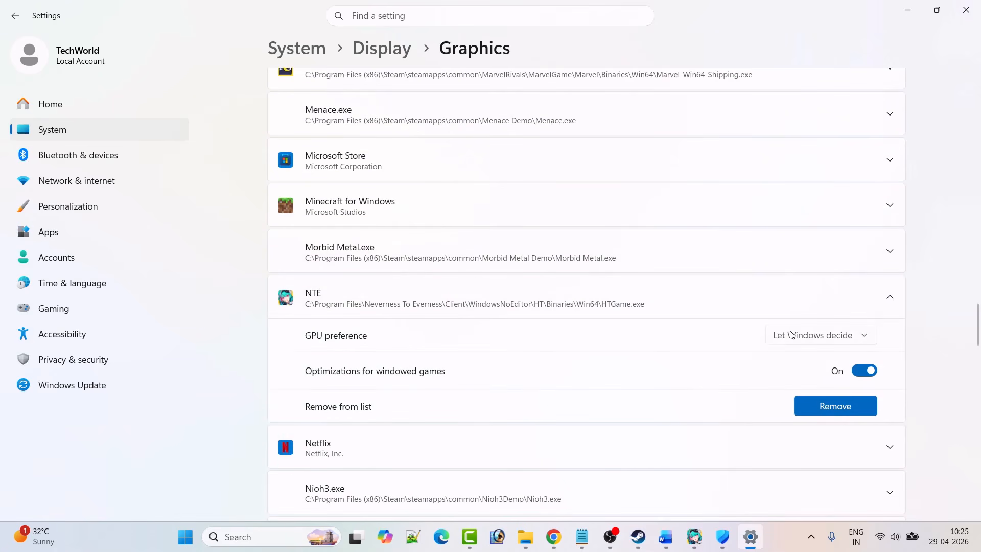
left_click(769, 335)
left_click(770, 390)
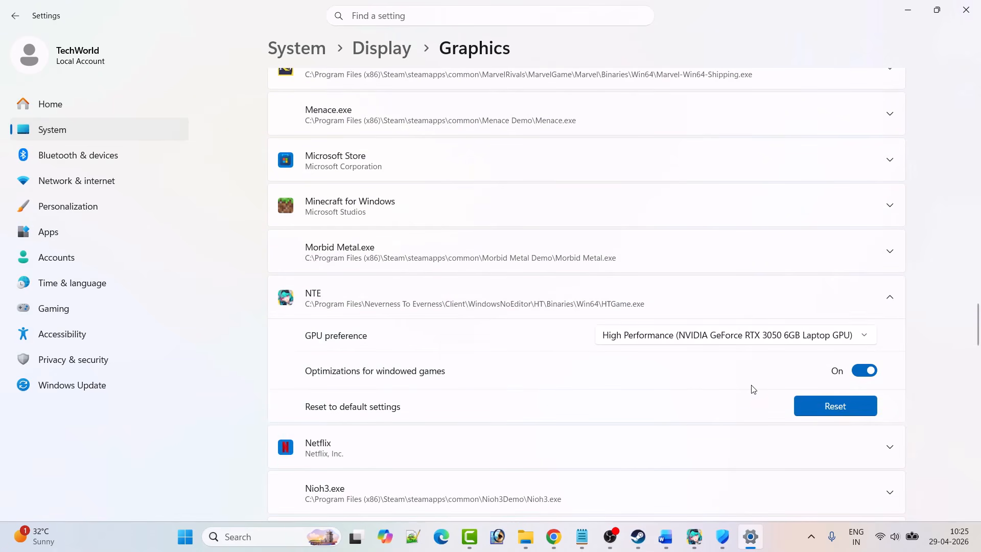
- Switch to the Word troubleshooting document and read Fix 9 about disabling Discord, NVIDIA and other overlays
left_click(694, 537)
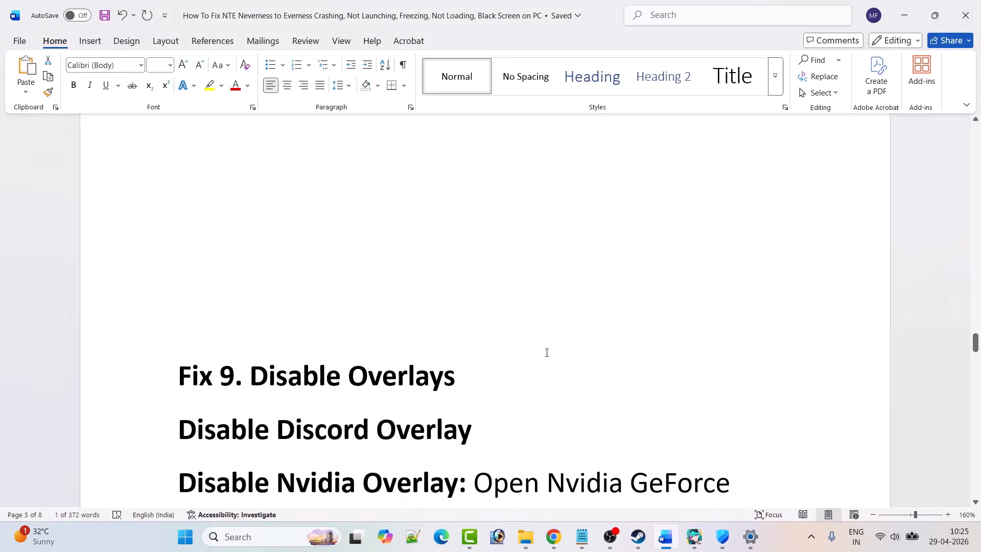
scroll(547, 353, "down", 5)
scroll(340, 222, "up", 1)
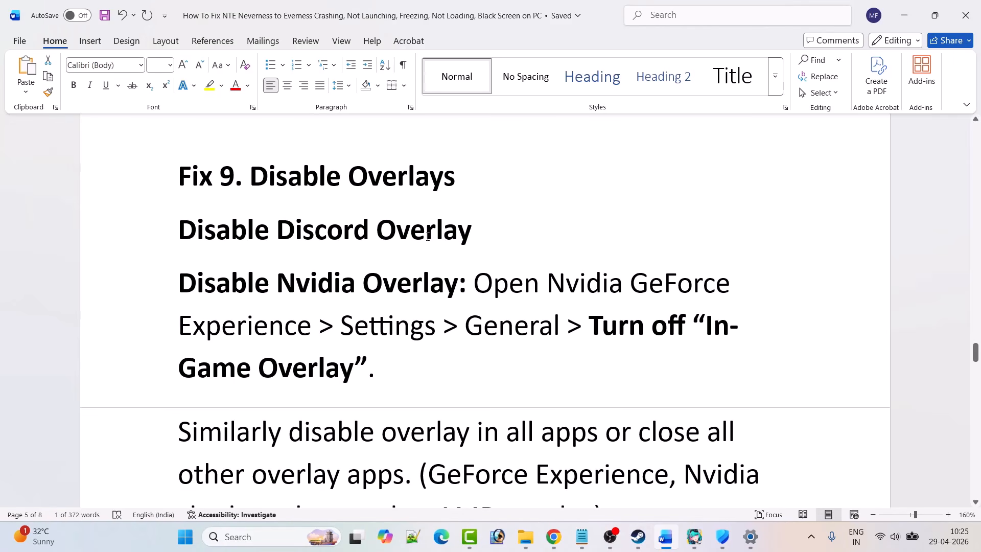
scroll(468, 236, "down", 1)
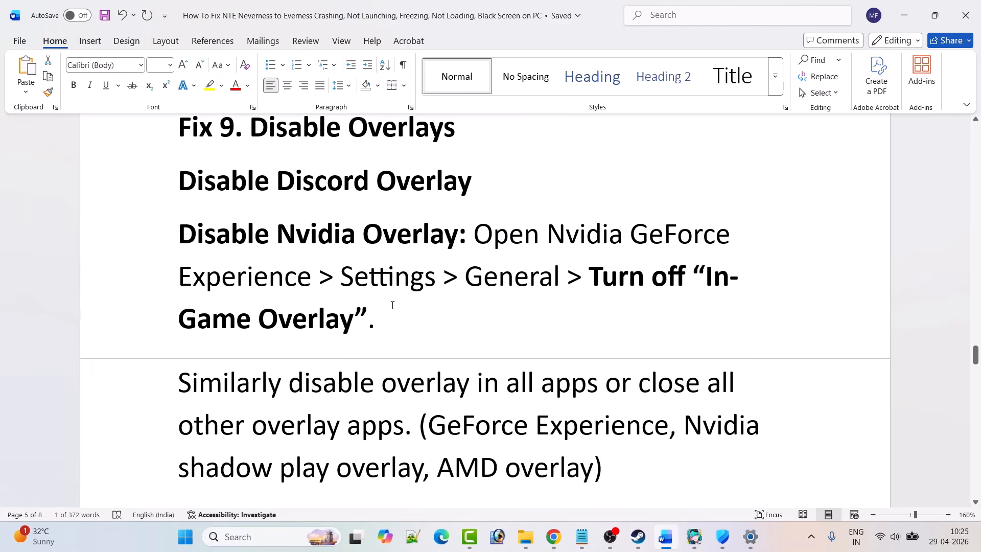
scroll(392, 305, "down", 2)
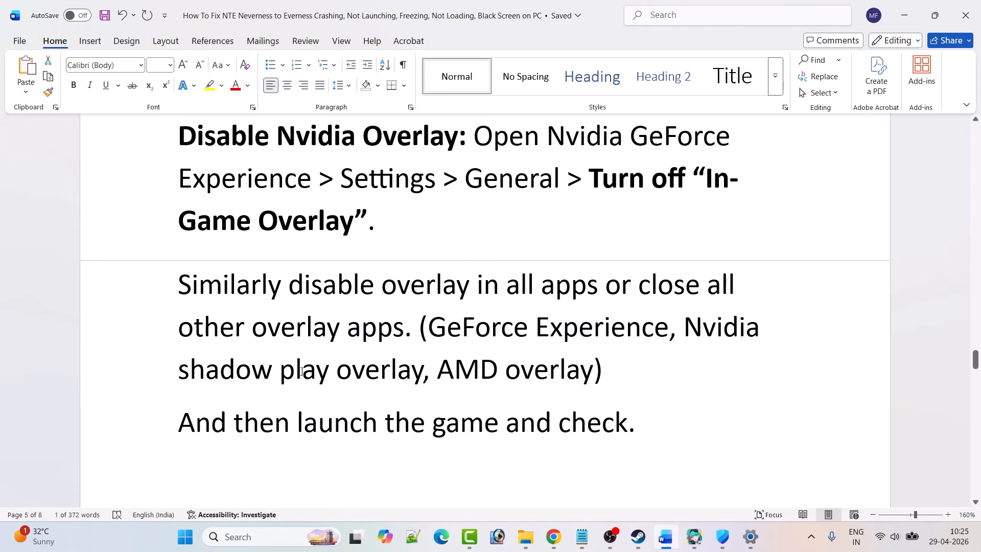
scroll(600, 390, "down", 1)
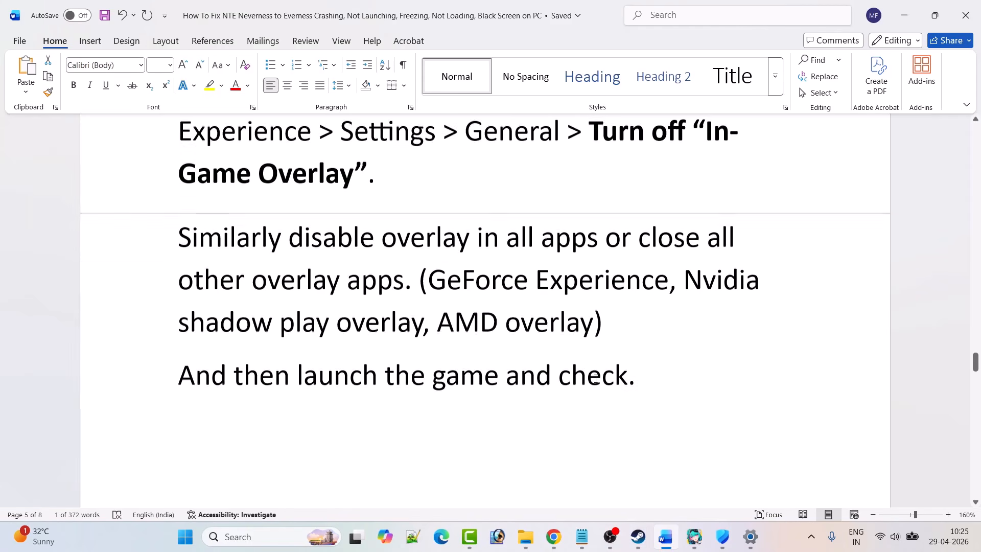
- Read Fix 10 about closing conflicting or unnecessary programs, and continue to Fix 11 about updating Windows
scroll(635, 394, "down", 6)
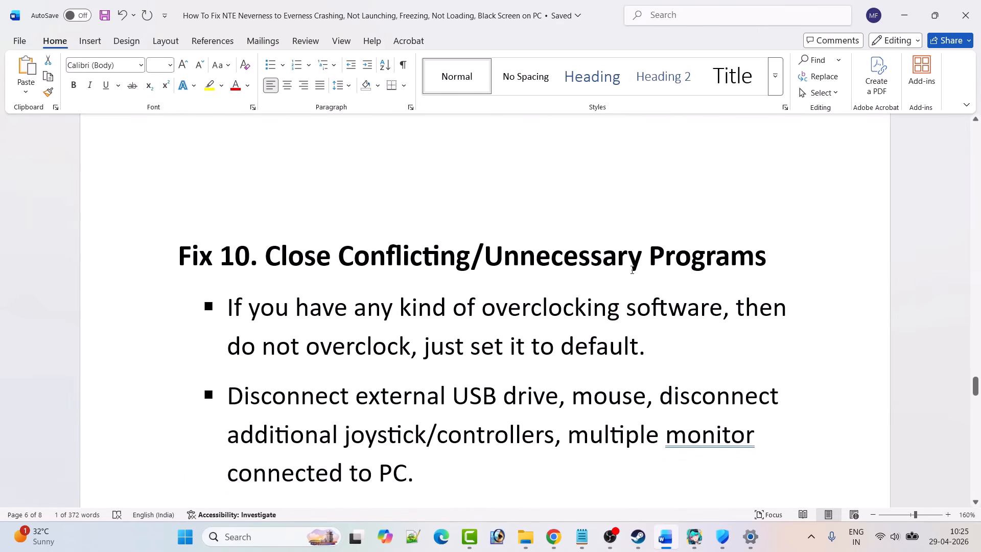
scroll(716, 238, "down", 1)
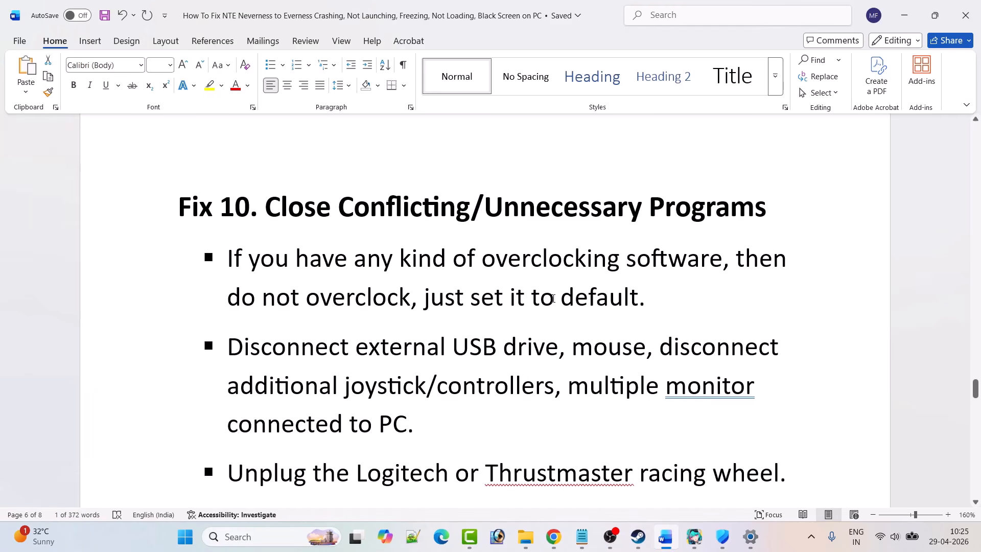
scroll(553, 299, "down", 2)
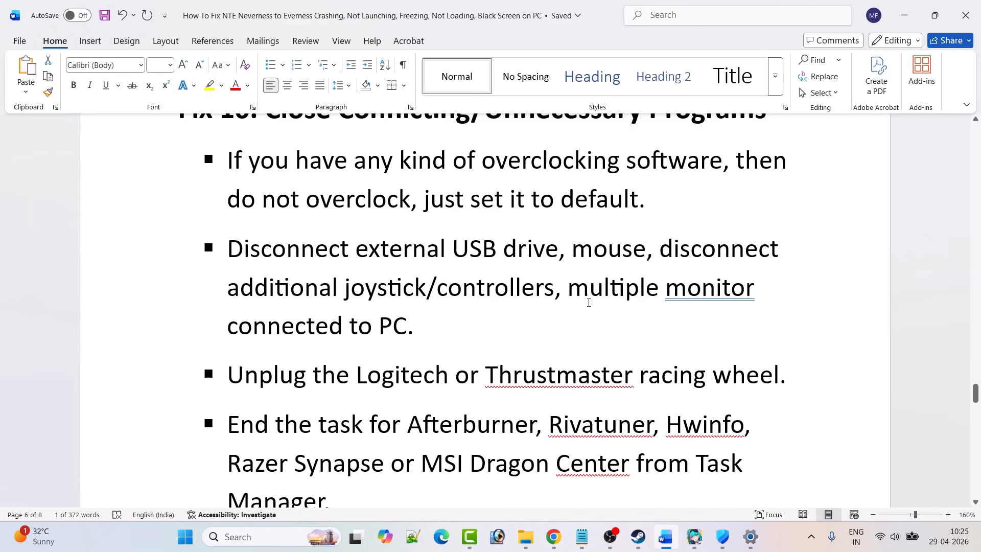
scroll(447, 331, "down", 2)
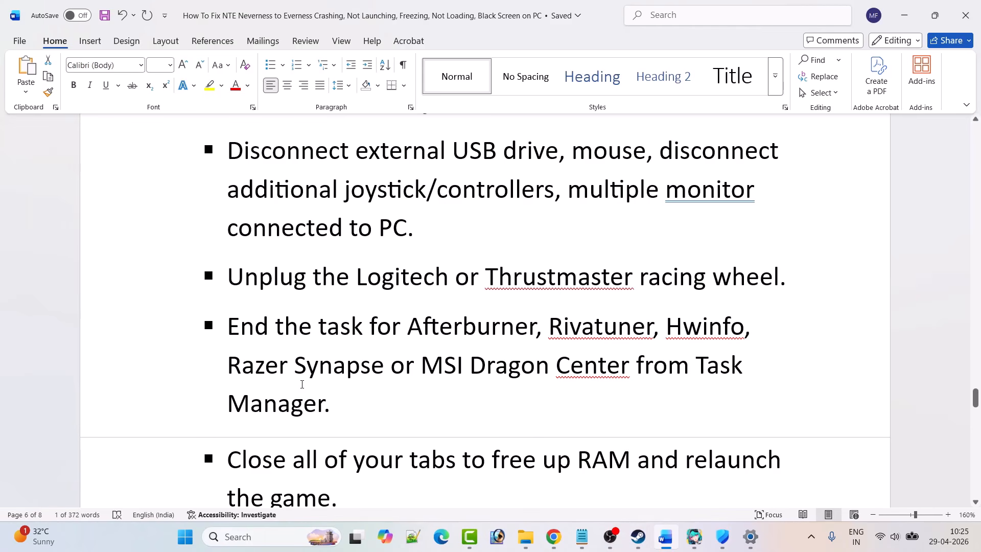
scroll(383, 392, "down", 3)
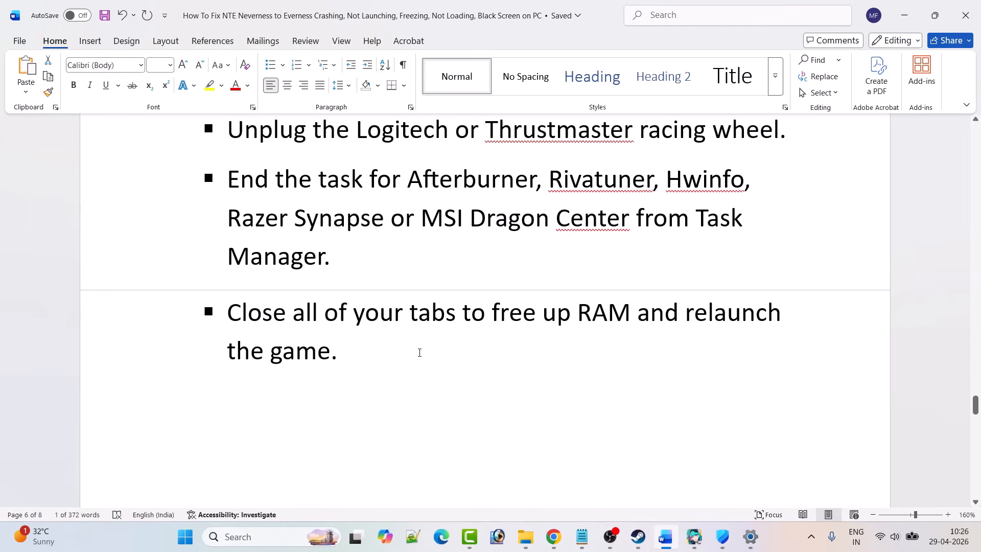
scroll(420, 353, "down", 6)
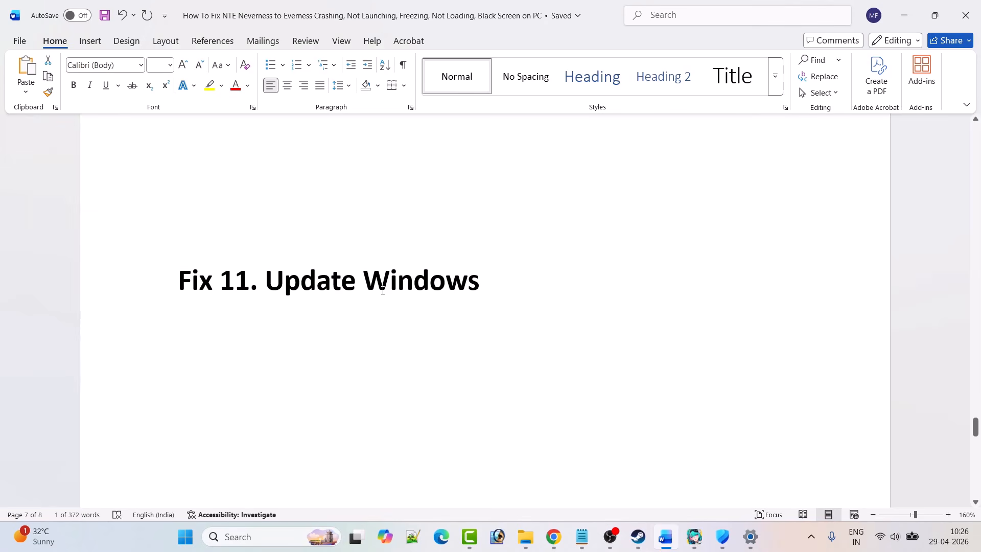
- Open Windows Update in Settings, install the Dell Inc. SoftwareComponent Driver Update (1.1.50.0), and check again for updates
left_click(185, 536)
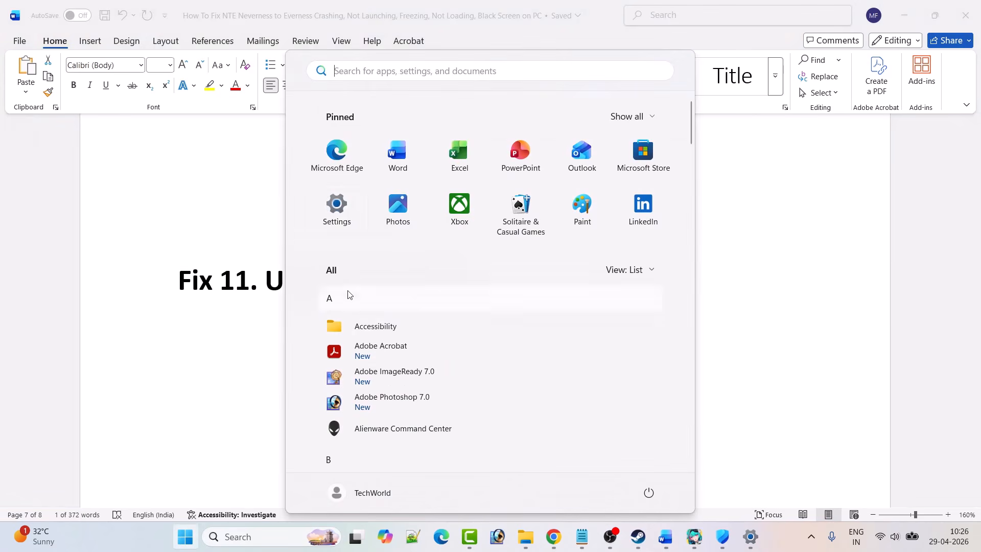
left_click(336, 209)
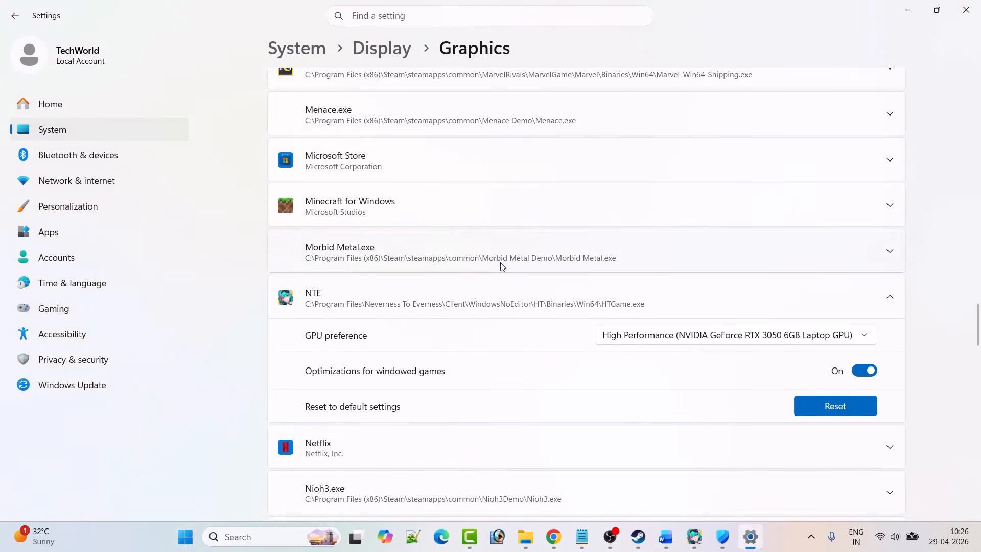
left_click(70, 397)
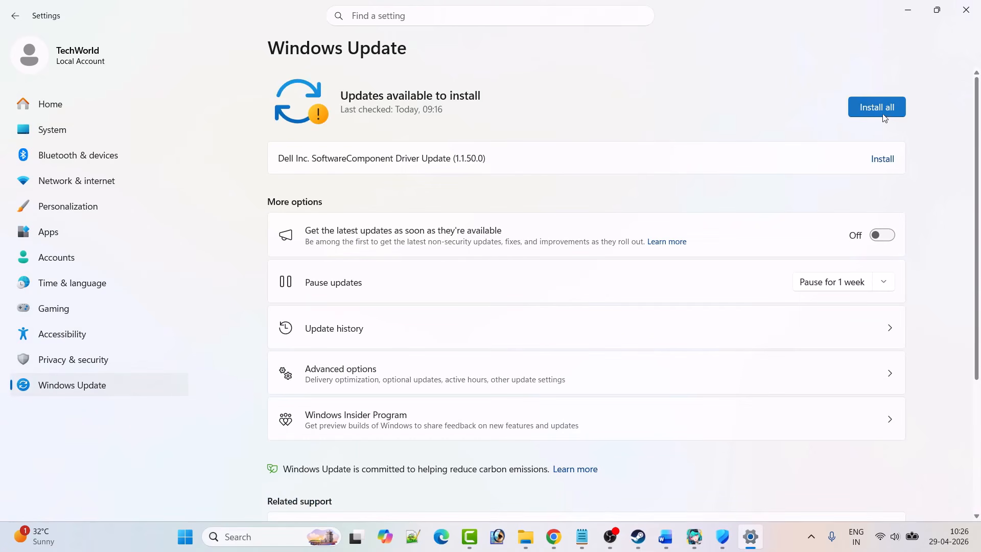
left_click(886, 159)
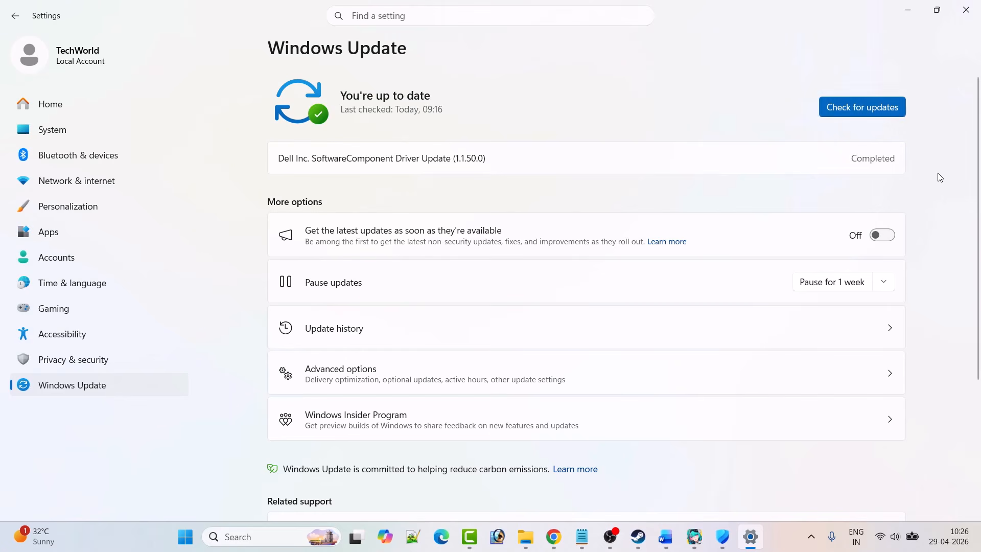
left_click(896, 105)
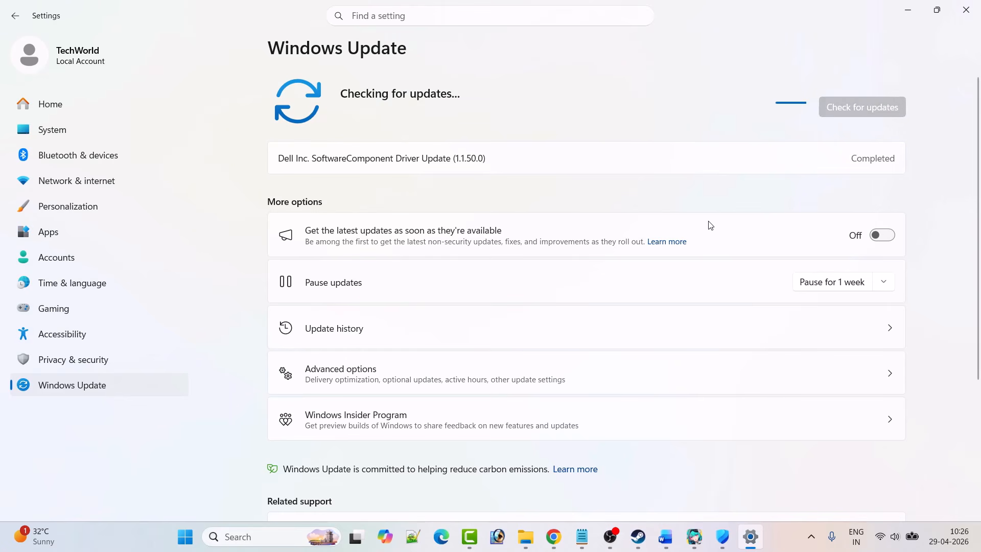
- Bring up the Windows power options for the PC
left_click(185, 537)
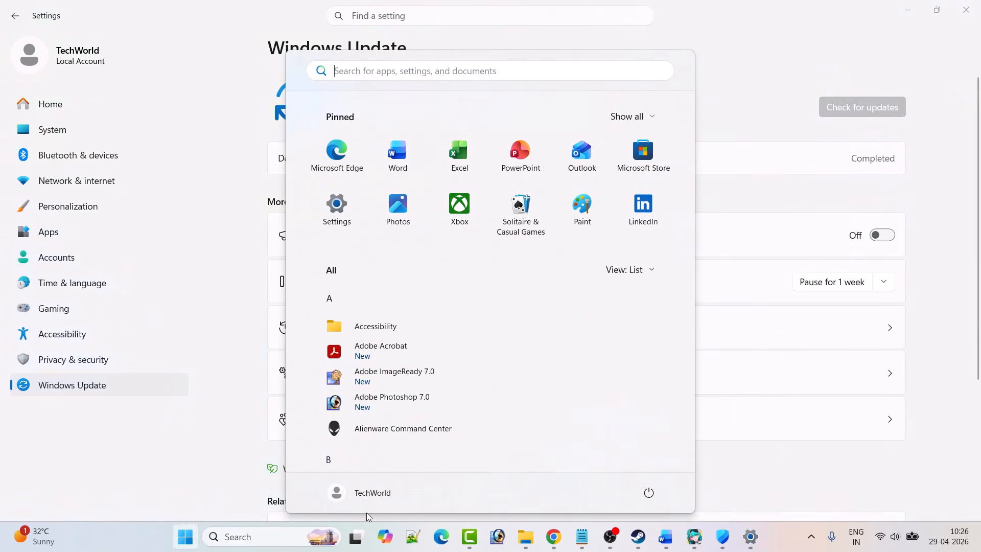
left_click(649, 492)
left_click(799, 478)
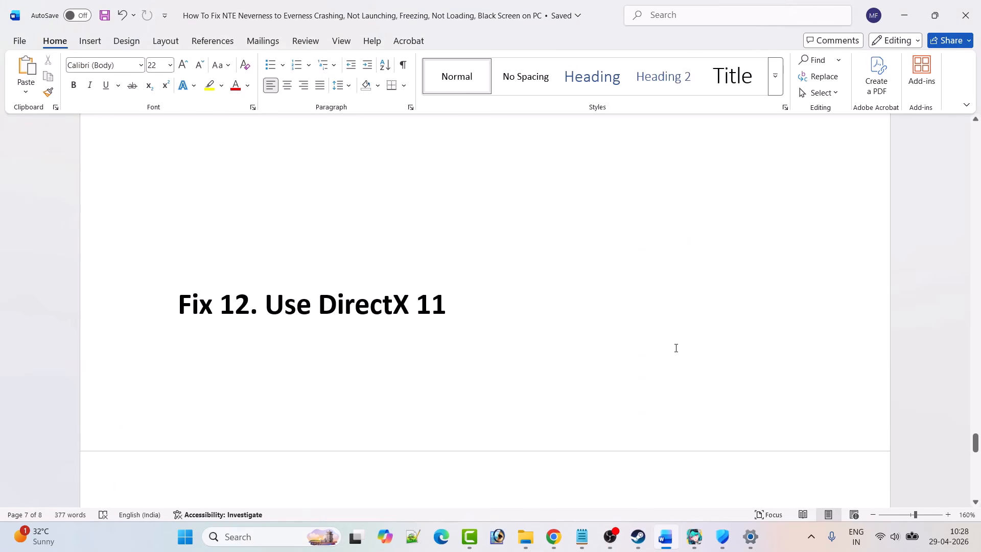
- Switch to the NTE launcher and enable Use DirectX 11 (compatibility) in its general game startup settings
left_click(695, 537)
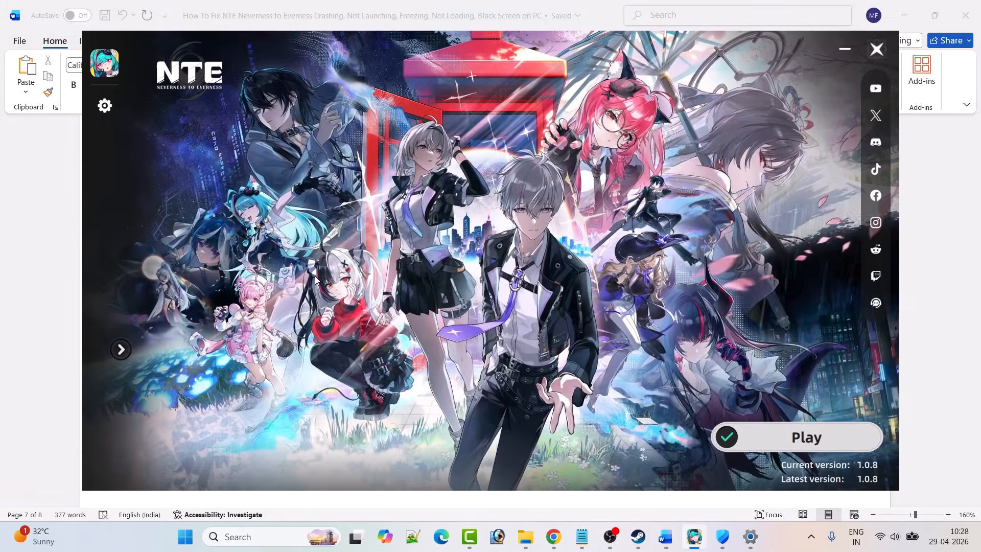
left_click(105, 106)
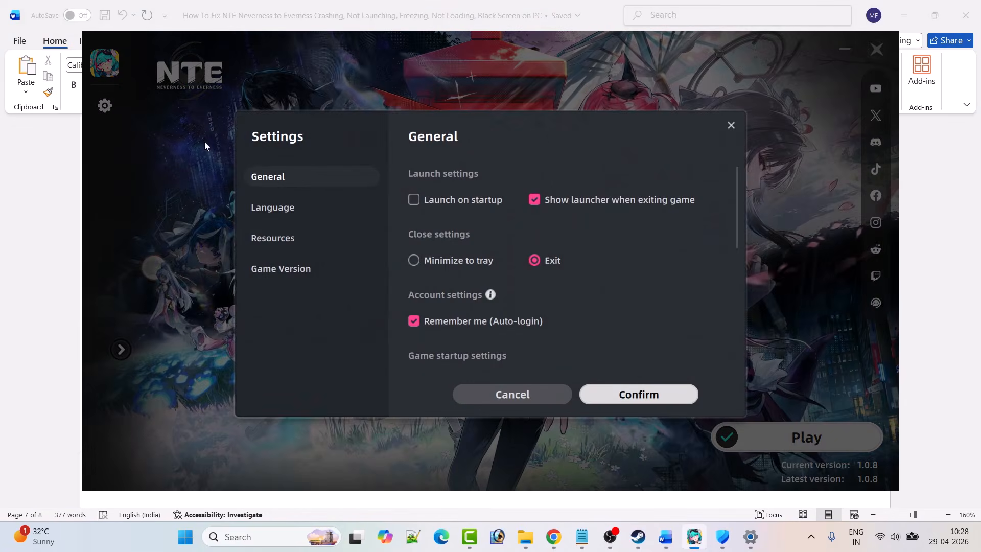
scroll(639, 293, "down", 2)
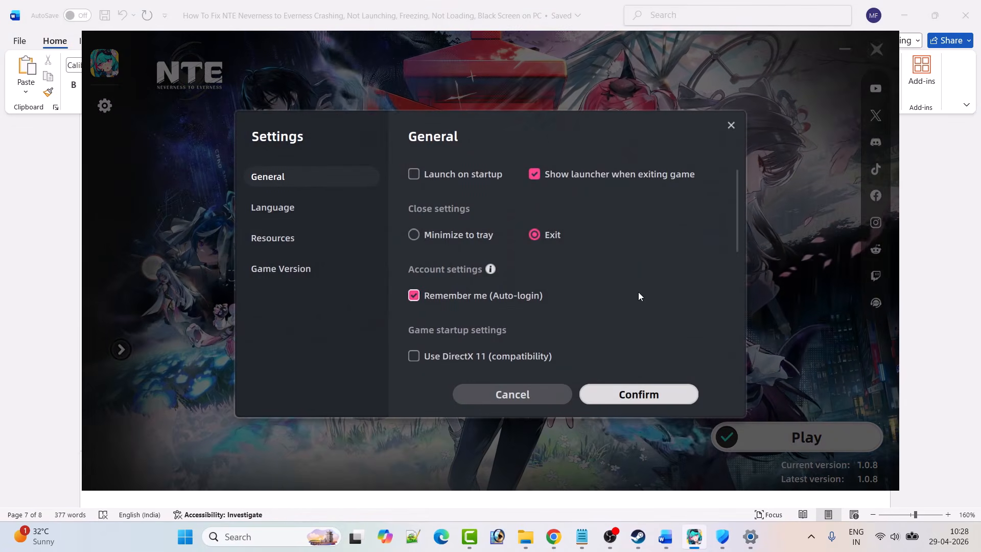
scroll(639, 296, "down", 1)
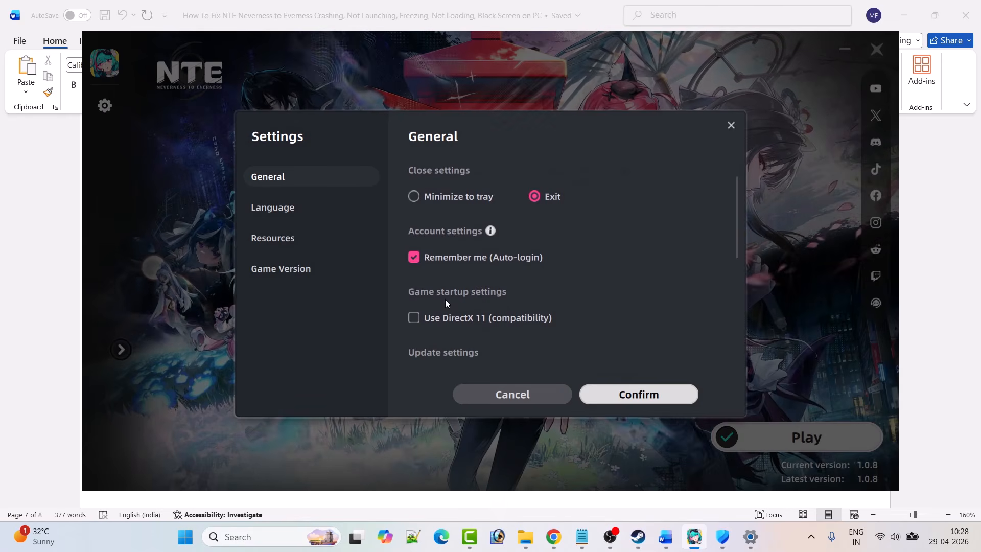
left_click(416, 320)
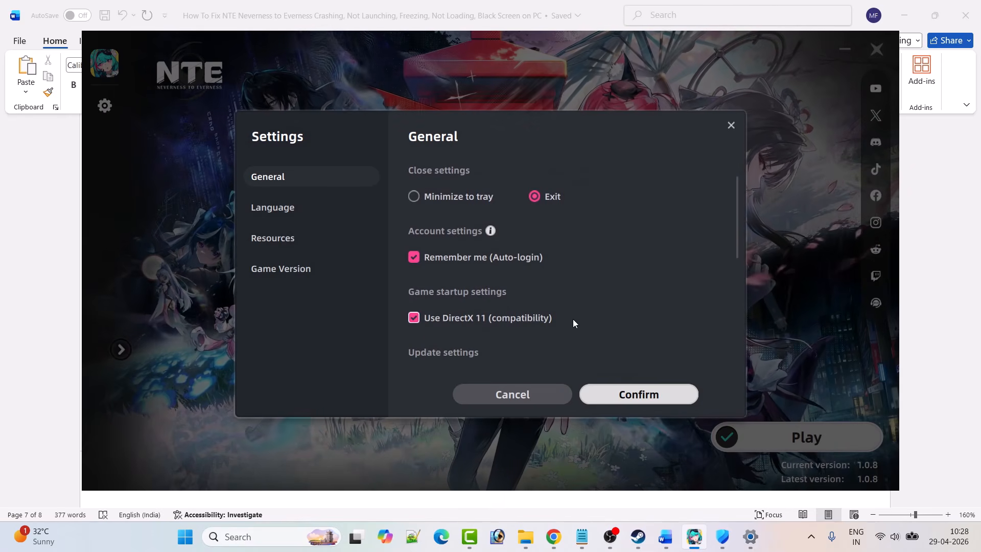
left_click(636, 393)
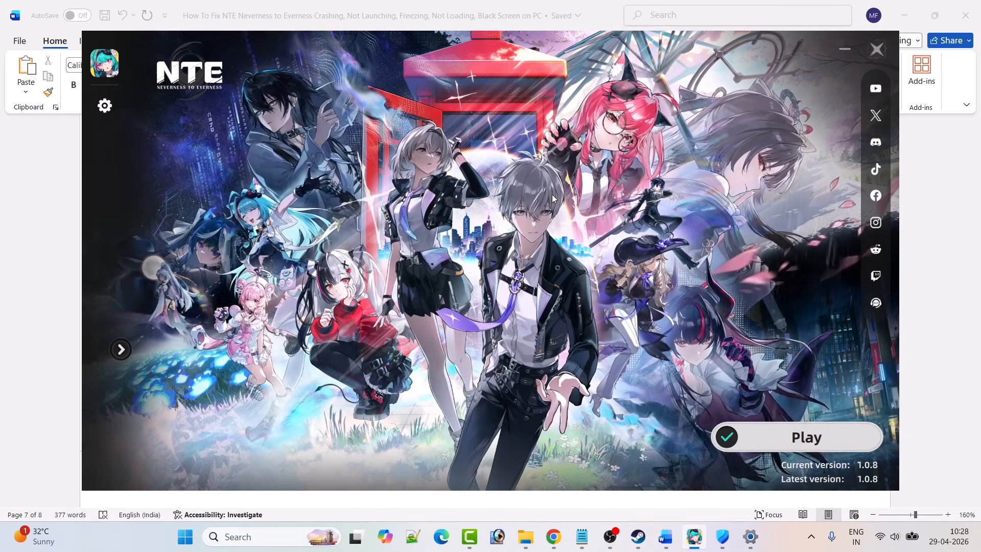
- Turn Use DirectX 11 (compatibility) back off in the NTE launcher's general settings and save the change
left_click(107, 106)
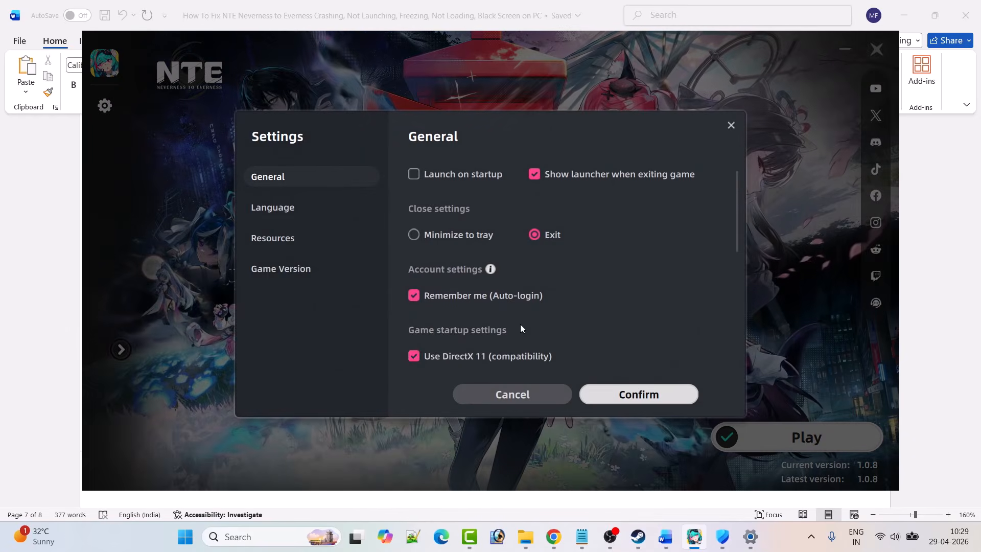
scroll(460, 342, "down", 1)
left_click(415, 344)
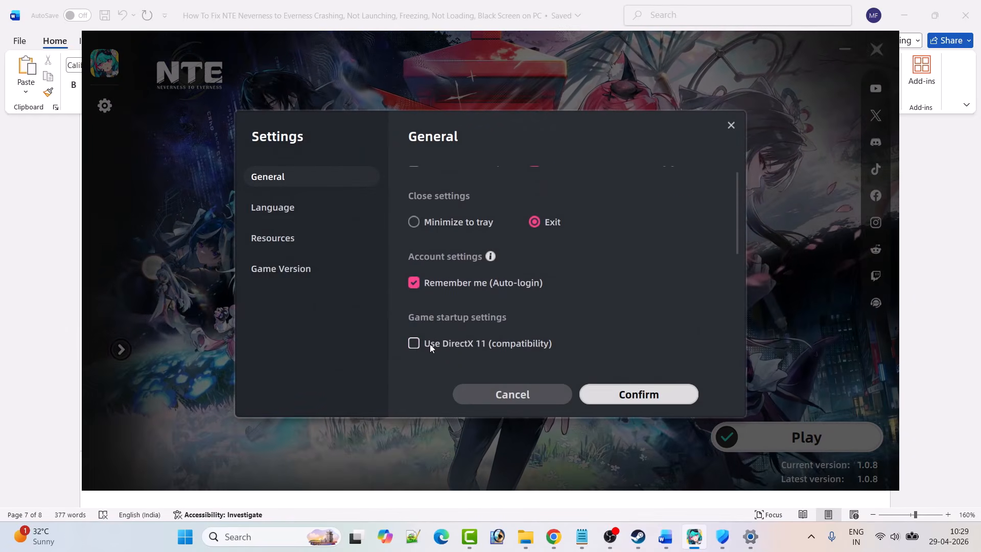
left_click(609, 394)
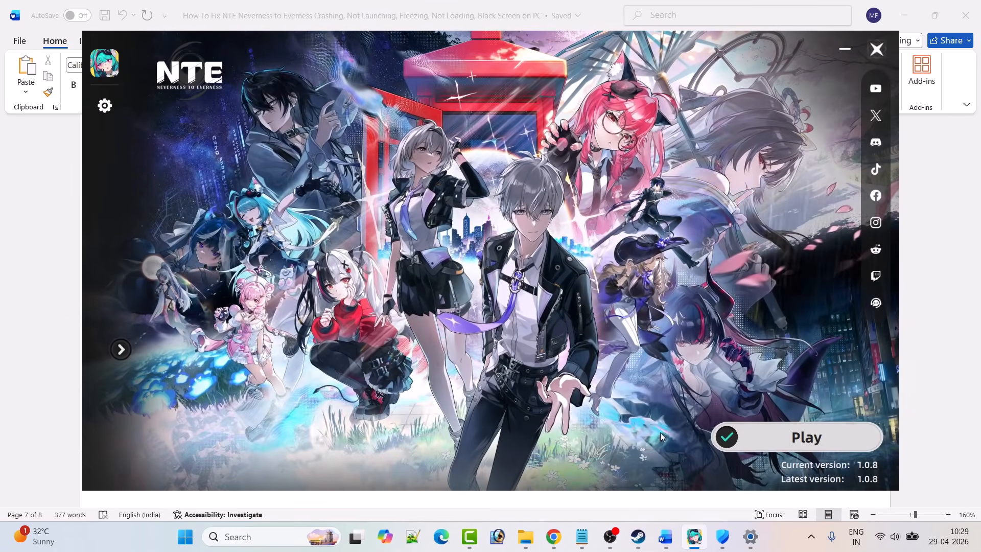
- Switch to the Word troubleshooting document and read Fix 13 about uninstalling and reinstalling NTE: NEVERNESS TO EVERNESS
left_click(664, 538)
scroll(559, 301, "down", 2)
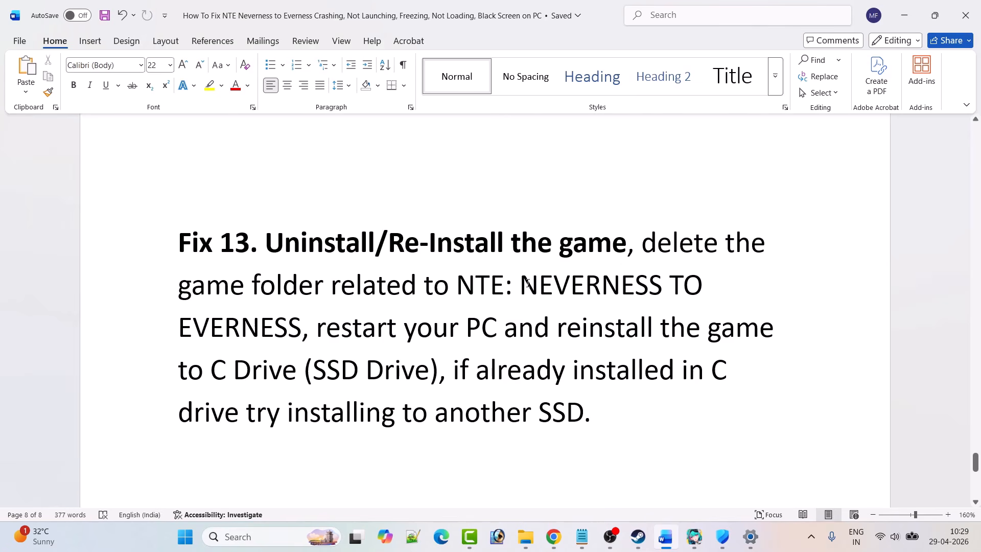
left_click_drag(459, 285, 303, 328)
left_click(400, 343)
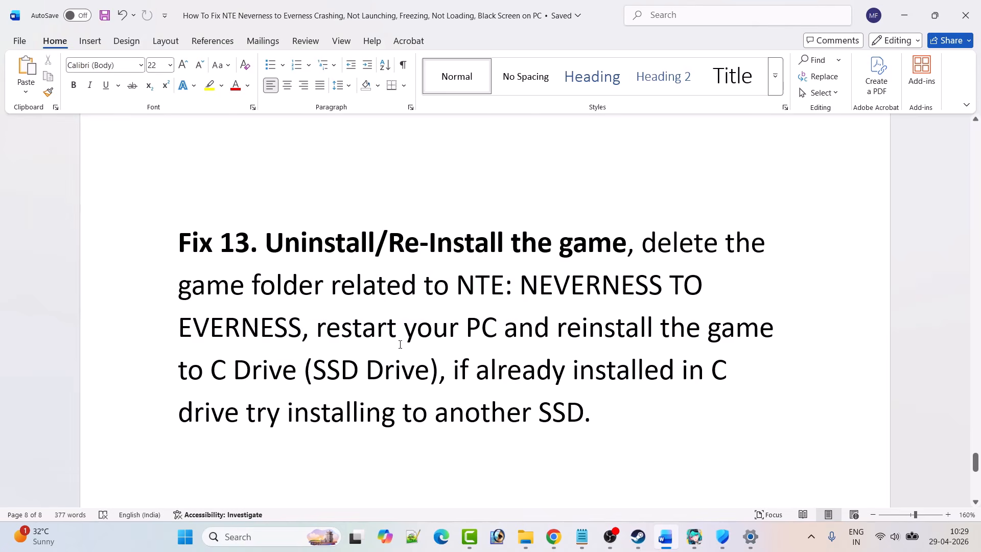